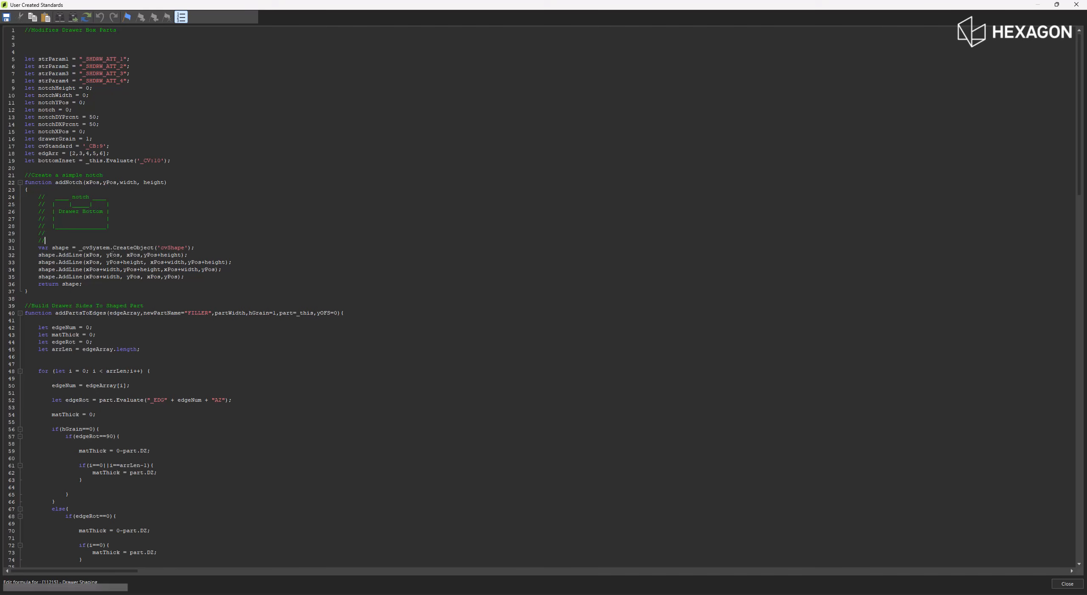
- Examine how the Drawer Shaping script's addNotch function creates its cvShape object, and close the script
{"action": "double_click", "coordinate": [62, 247]}
{"action": "double_click", "coordinate": [97, 247]}
{"action": "double_click", "coordinate": [136, 247]}
{"action": "double_click", "coordinate": [170, 247]}
{"action": "left_click", "coordinate": [38, 256]}
{"action": "left_click", "coordinate": [1076, 4]}
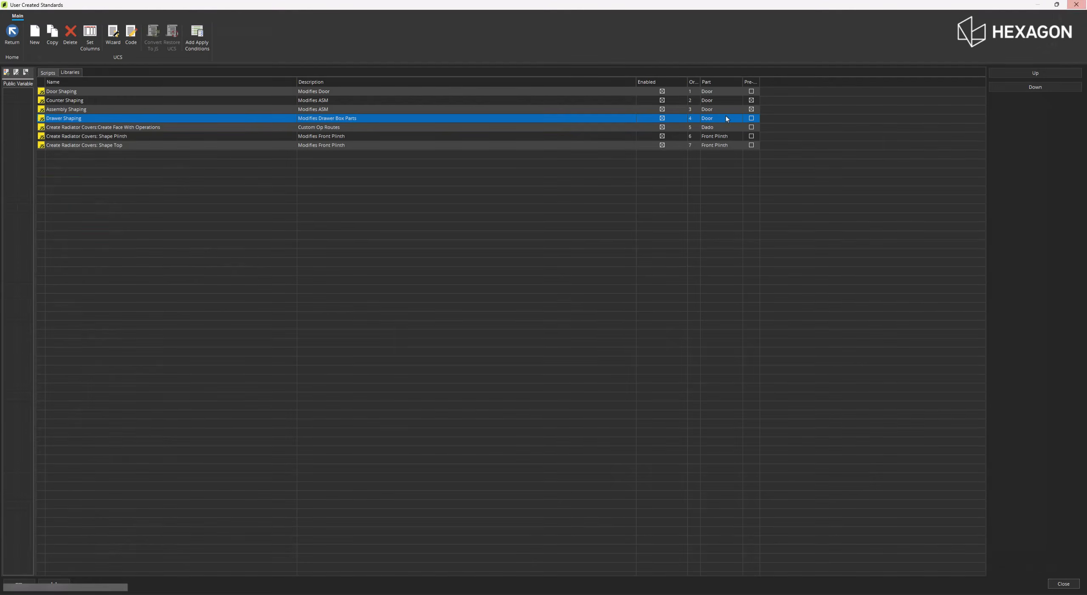
- Open the Assembly Shaping script's code and read through its shape-type and notch sections to the angled end shapes
{"action": "left_click", "coordinate": [40, 111]}
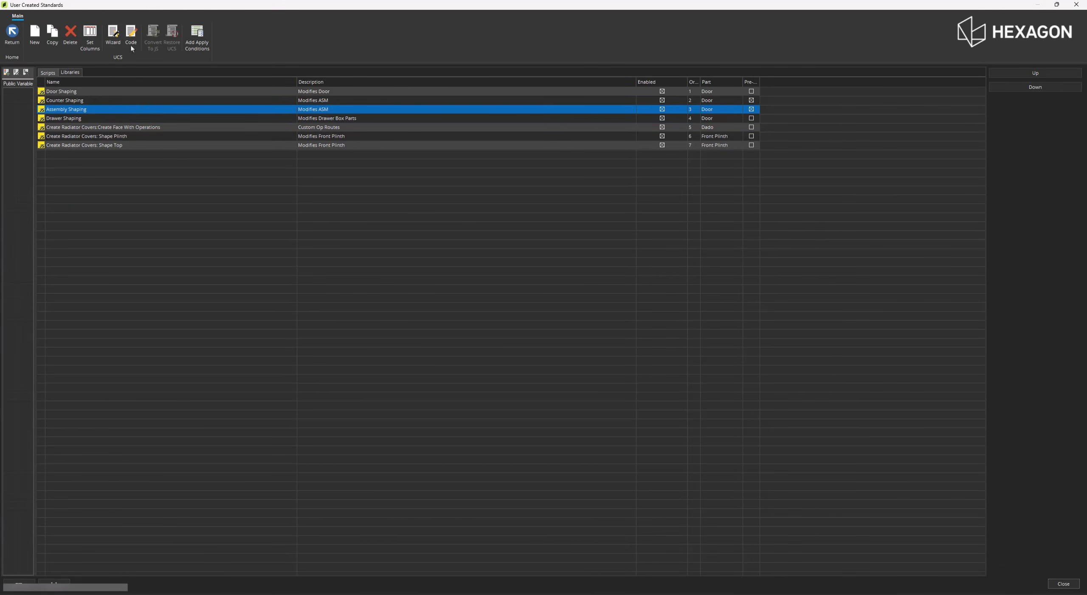
{"action": "left_click", "coordinate": [131, 43]}
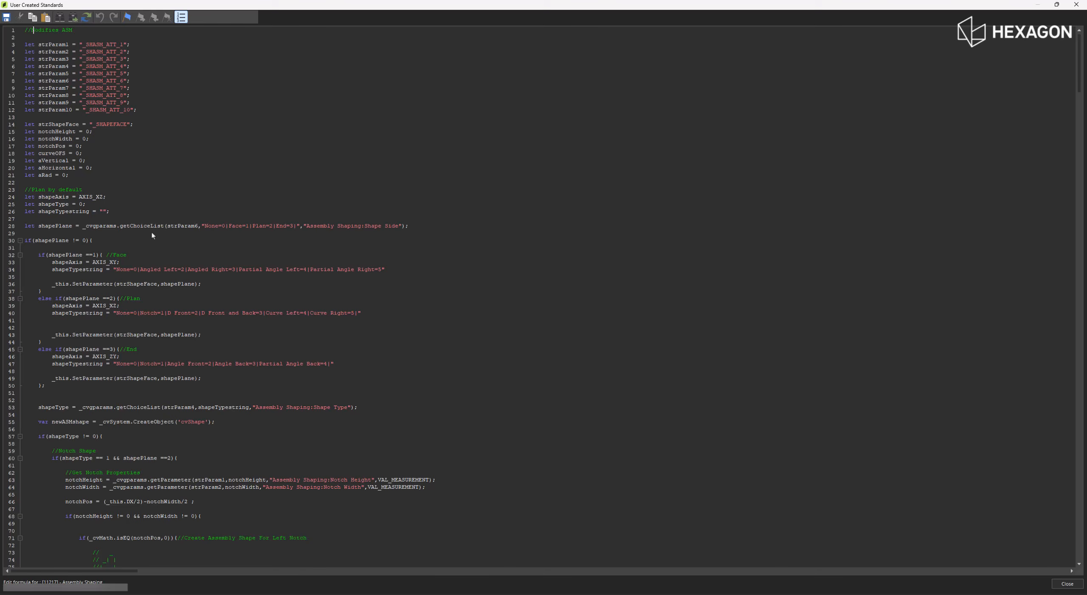
{"action": "scroll", "coordinate": [152, 233], "scroll_direction": "down", "scroll_amount": 4}
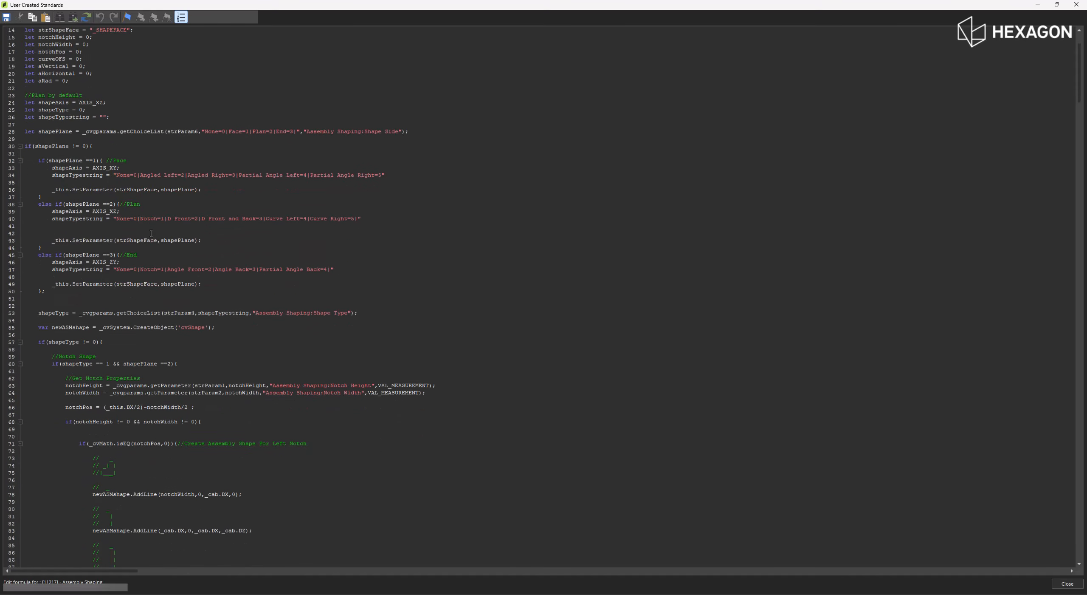
{"action": "scroll", "coordinate": [151, 232], "scroll_direction": "down", "scroll_amount": 7}
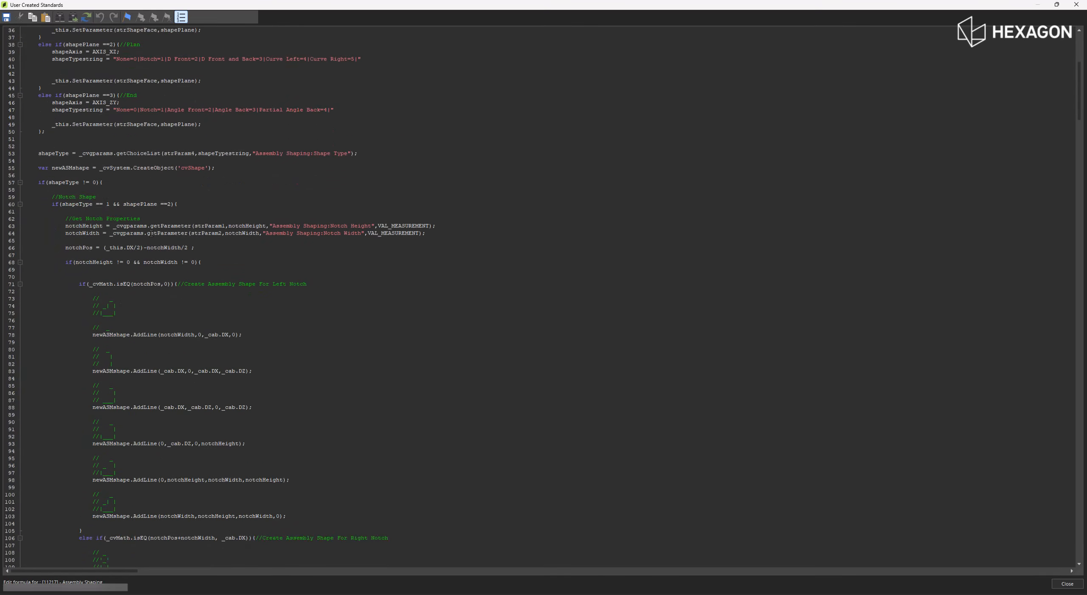
{"action": "scroll", "coordinate": [152, 232], "scroll_direction": "down", "scroll_amount": 7}
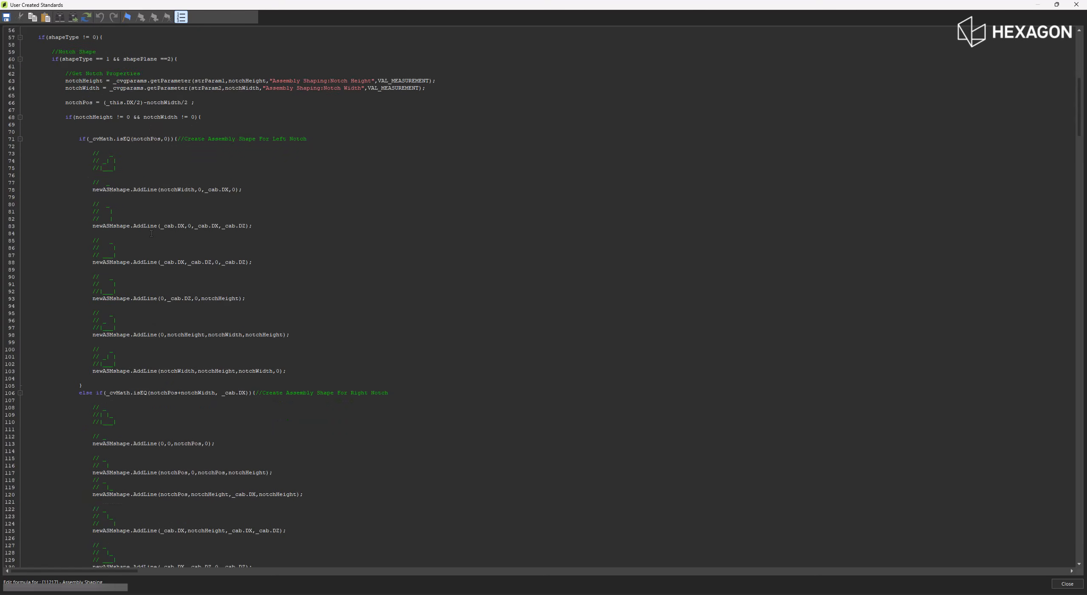
{"action": "scroll", "coordinate": [151, 233], "scroll_direction": "down", "scroll_amount": 8}
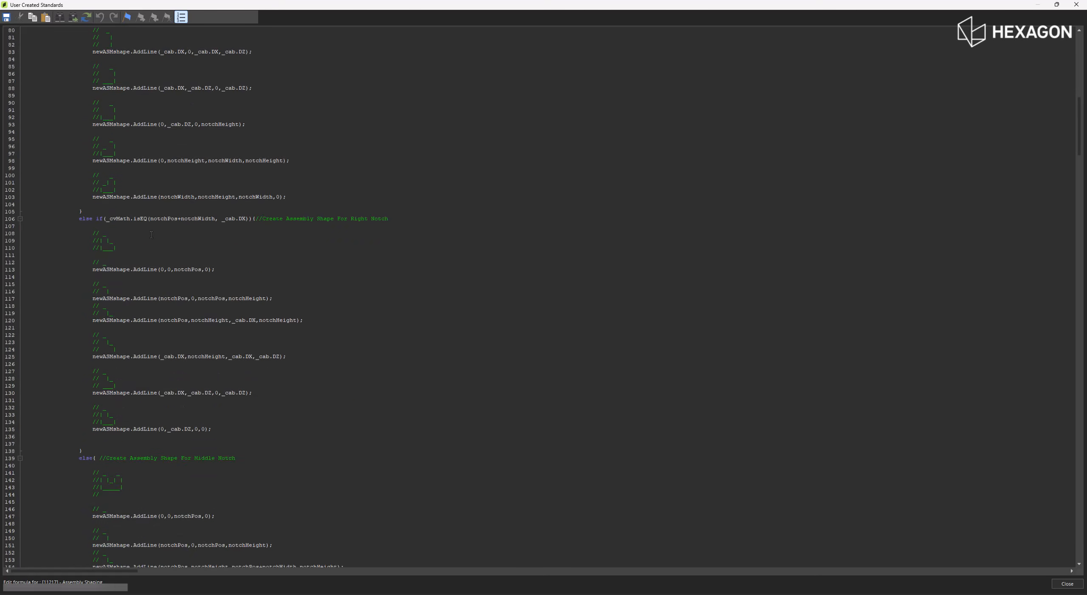
{"action": "scroll", "coordinate": [151, 234], "scroll_direction": "down", "scroll_amount": 4}
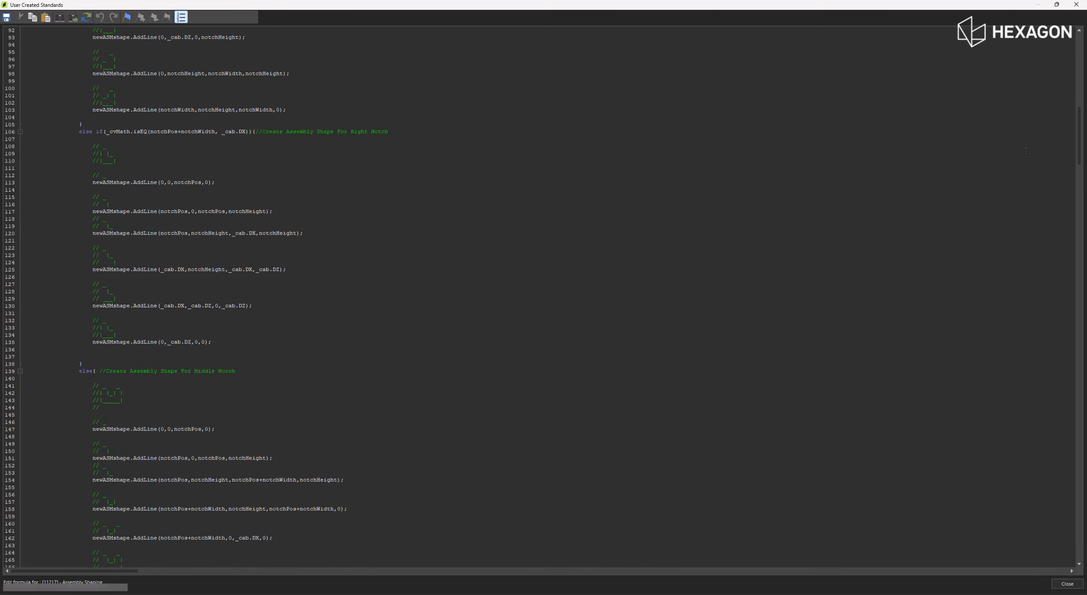
{"action": "left_click_drag", "start_coordinate": [1077, 135], "coordinate": [1072, 296]}
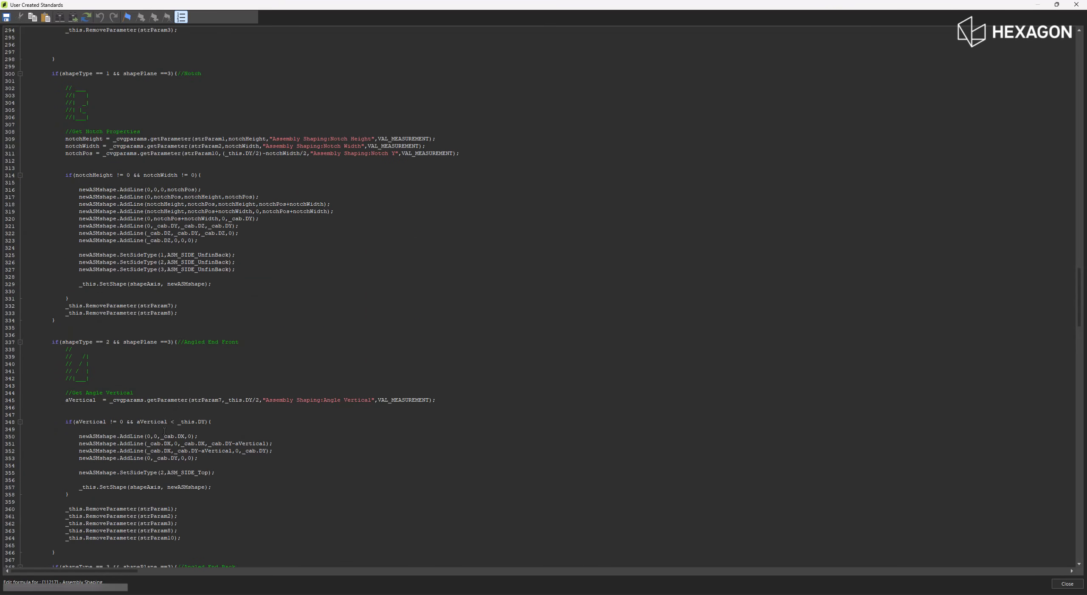
{"action": "scroll", "coordinate": [165, 430], "scroll_direction": "down", "scroll_amount": 4}
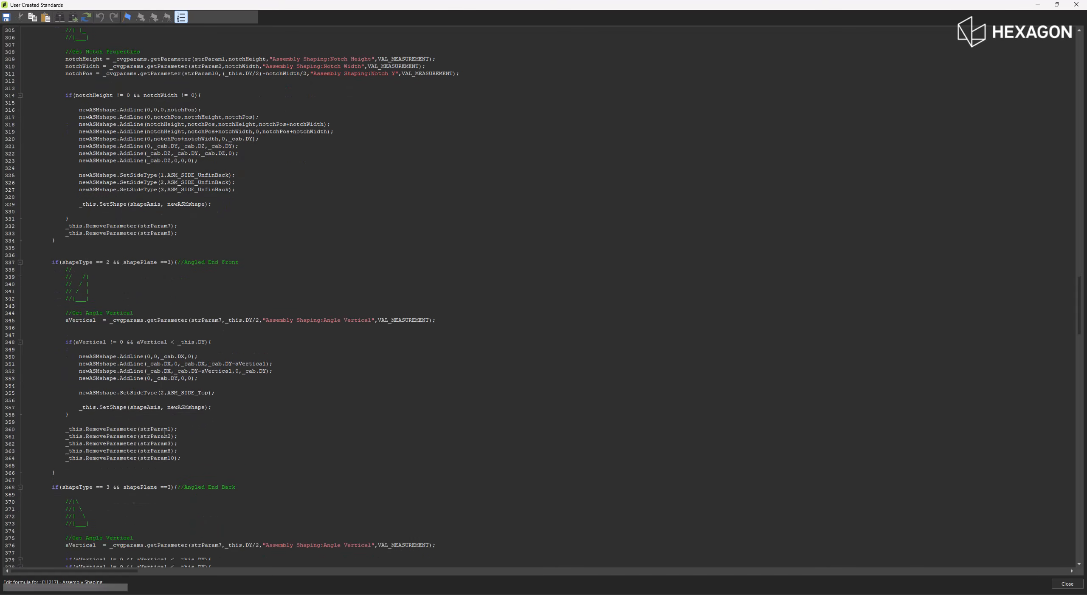
{"action": "scroll", "coordinate": [164, 430], "scroll_direction": "down", "scroll_amount": 4}
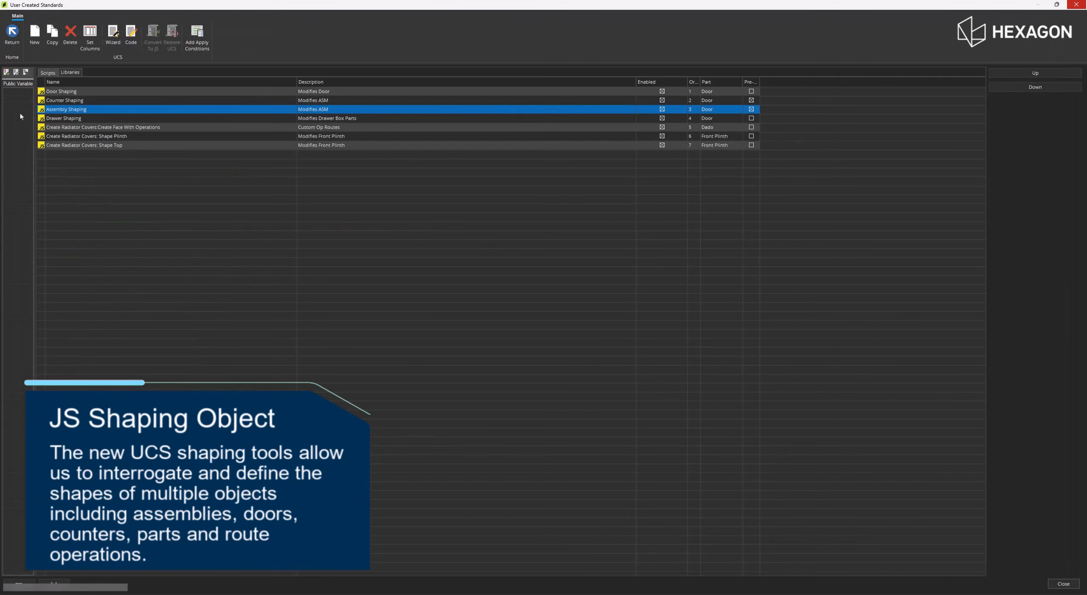
- Review the Counter Shaping script's notch and splash side-type code, and close it along with User Created Standards
{"action": "left_click", "coordinate": [70, 100]}
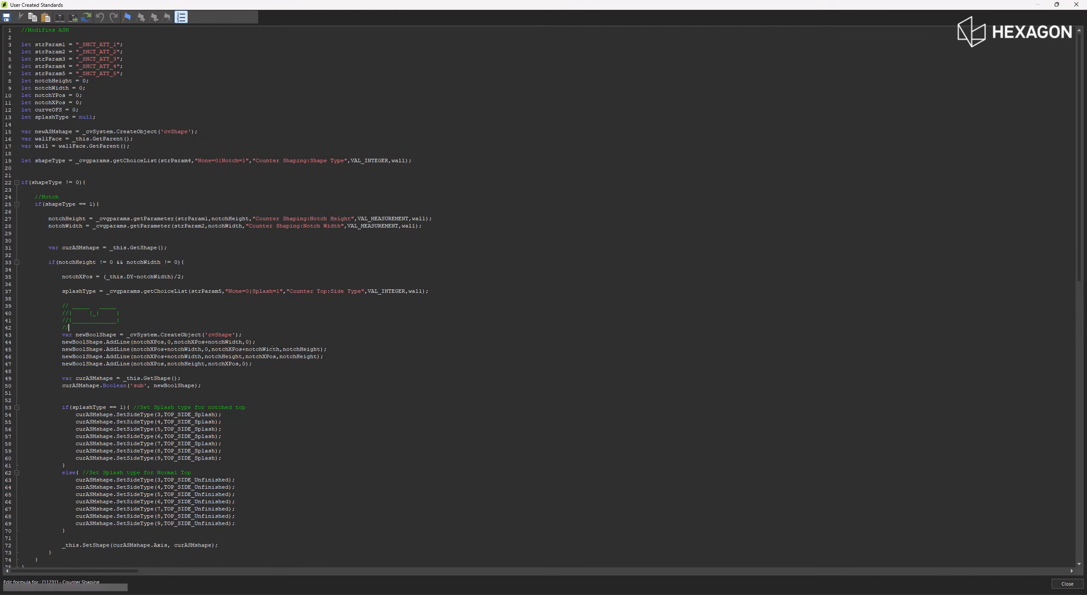
{"action": "scroll", "coordinate": [273, 347], "scroll_direction": "down", "scroll_amount": 2}
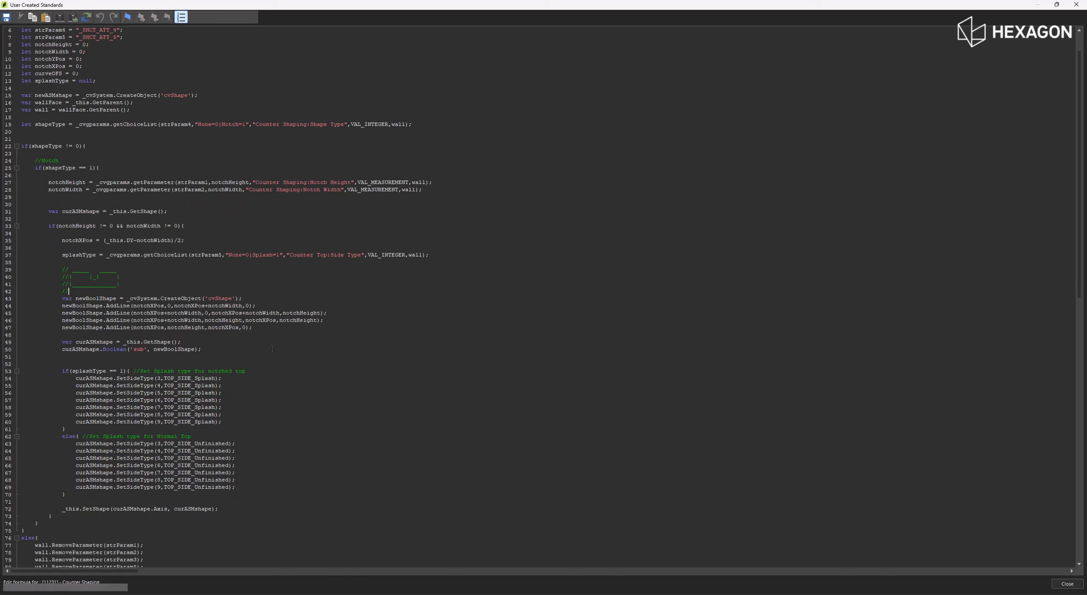
{"action": "left_click_drag", "start_coordinate": [230, 416], "coordinate": [76, 414]}
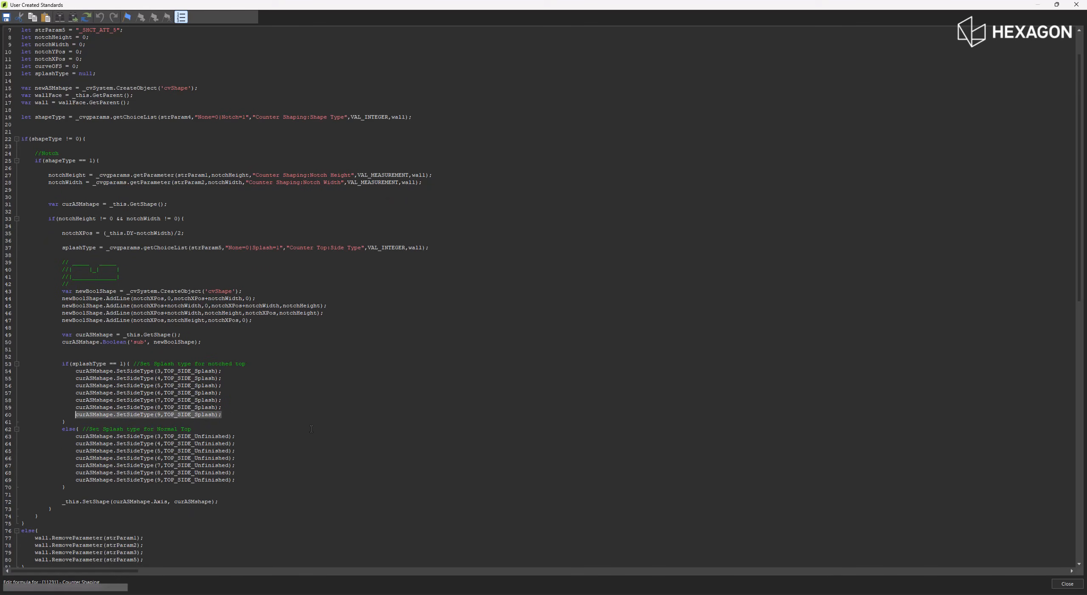
{"action": "left_click", "coordinate": [1076, 5]}
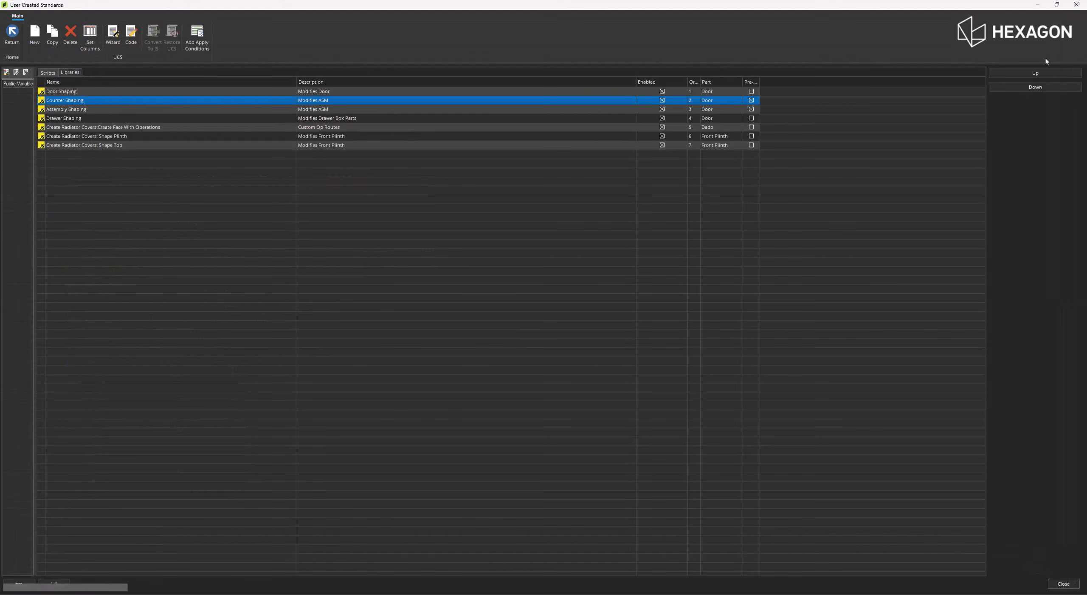
{"action": "left_click", "coordinate": [1077, 4]}
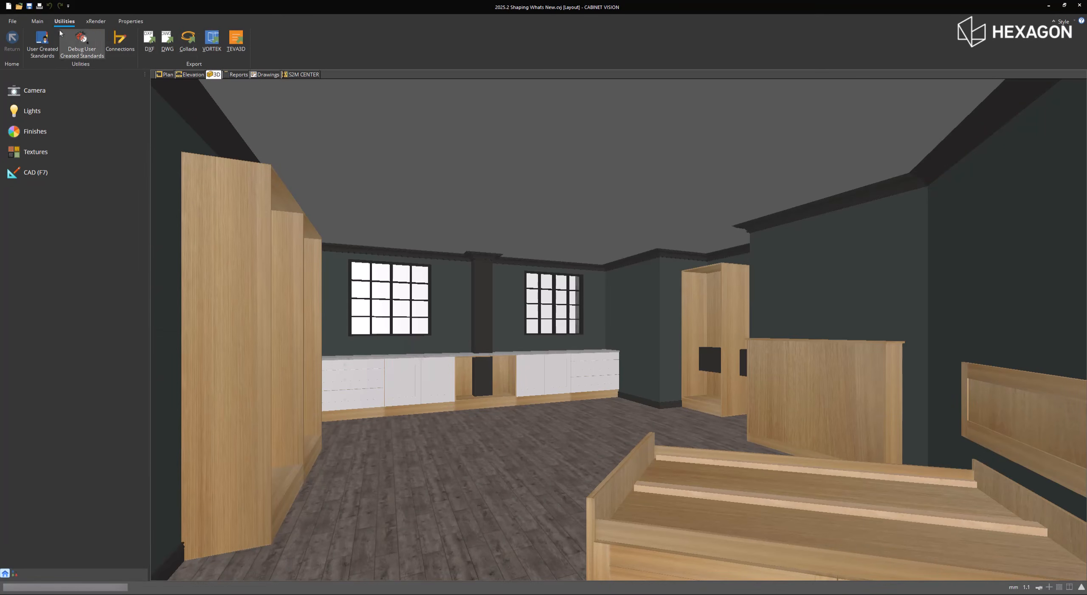
- Display the bed and headboard in 3D camera View 3 and open the elevation of the headboard's wall
{"action": "left_click", "coordinate": [37, 21]}
{"action": "left_click", "coordinate": [366, 34]}
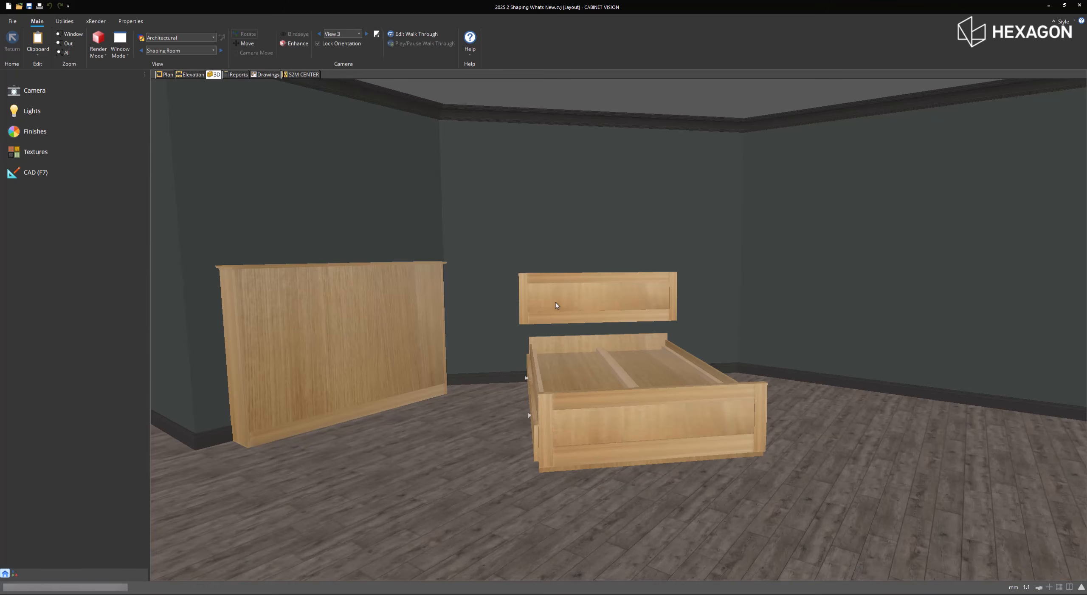
{"action": "left_click", "coordinate": [556, 303]}
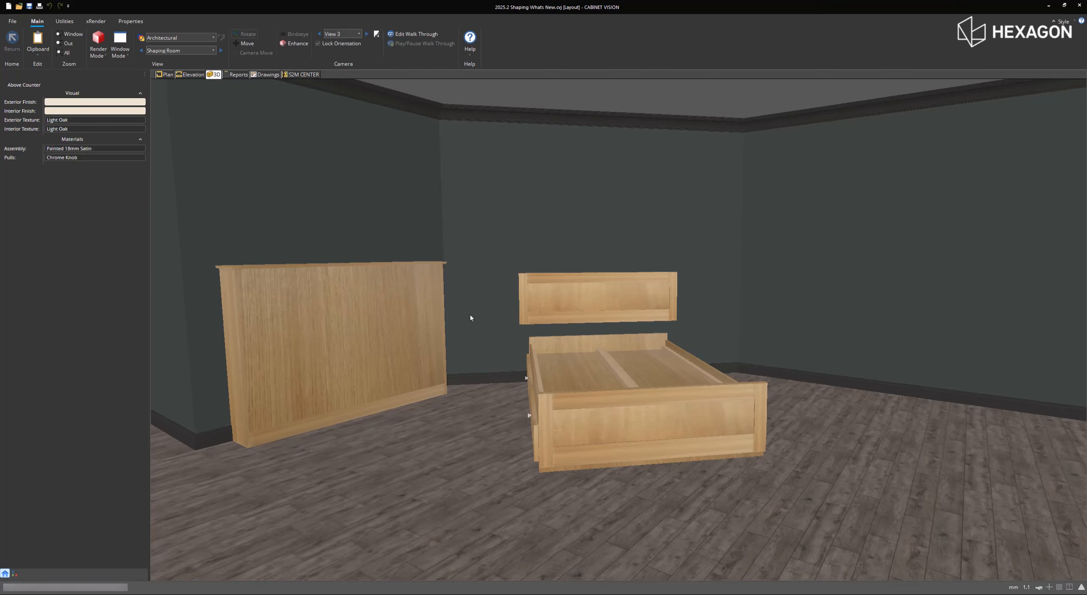
{"action": "left_click", "coordinate": [191, 75]}
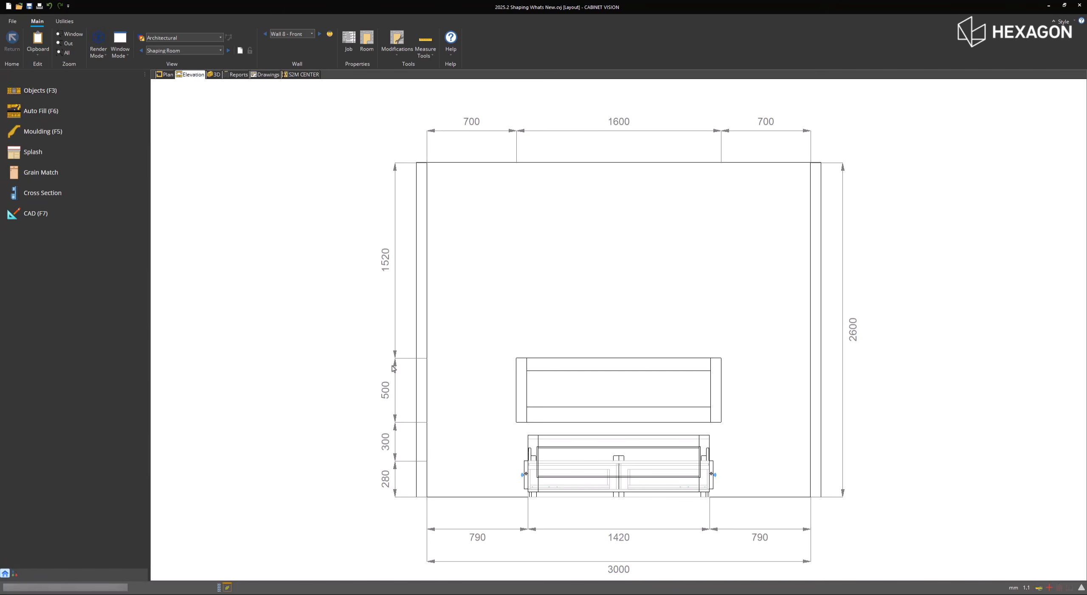
- Apply a bottom door arch to the headboard above the bed, trying insets of 50 and 100 before settling on 25
{"action": "left_click", "coordinate": [555, 407]}
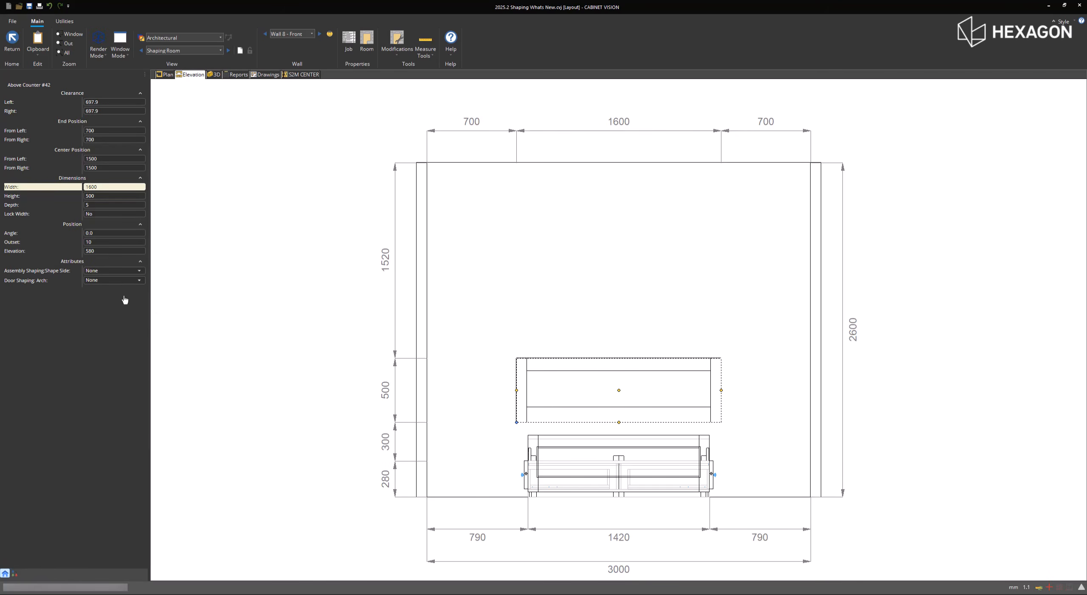
{"action": "left_click", "coordinate": [102, 282]}
{"action": "left_click", "coordinate": [101, 296]}
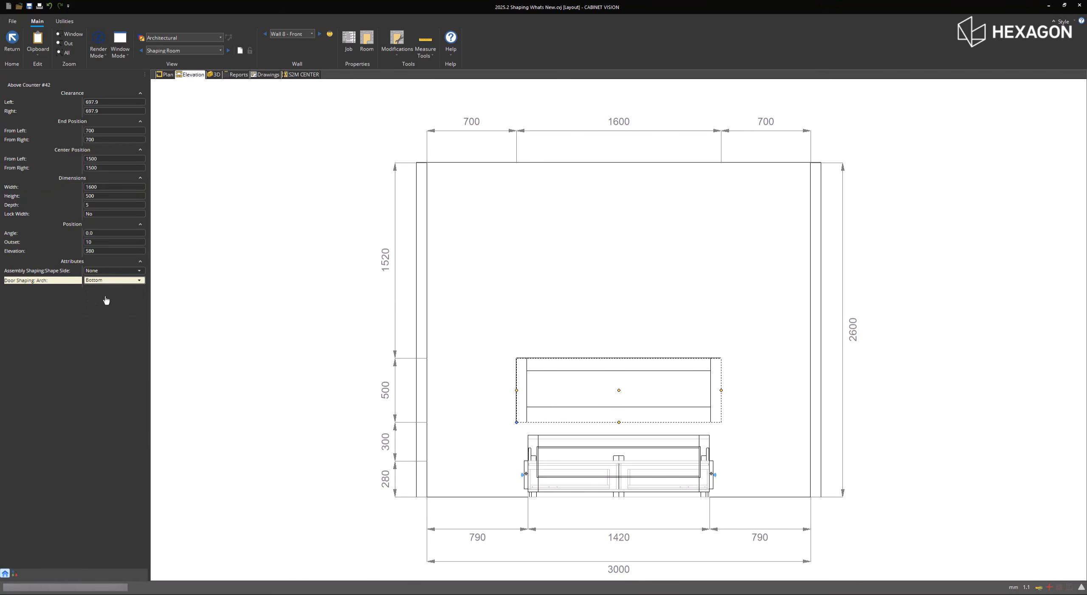
{"action": "left_click", "coordinate": [103, 289]}
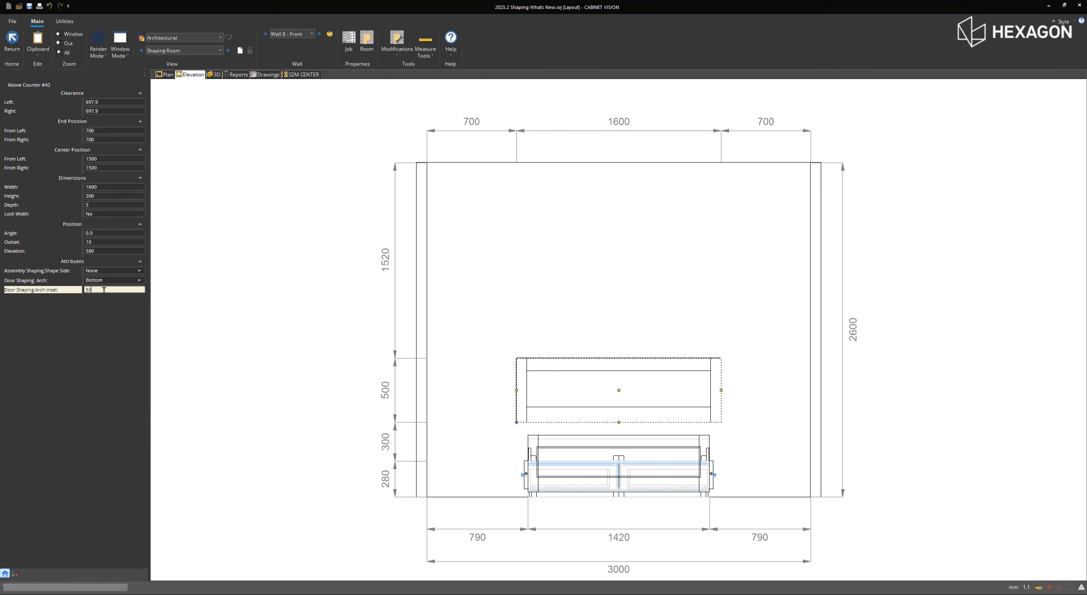
{"action": "key", "text": "Return"}
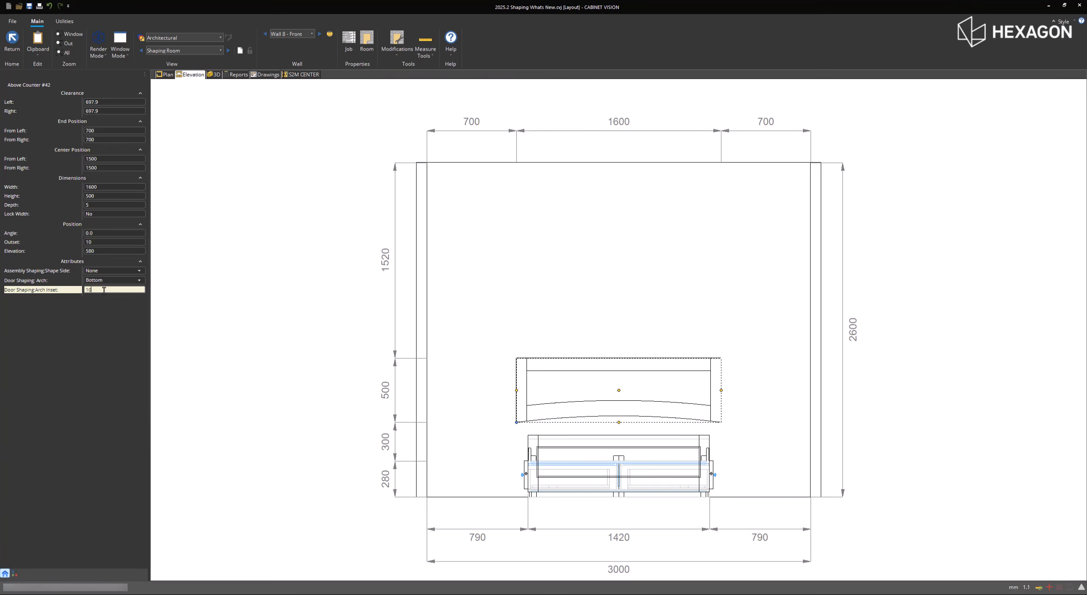
{"action": "key", "text": "Return"}
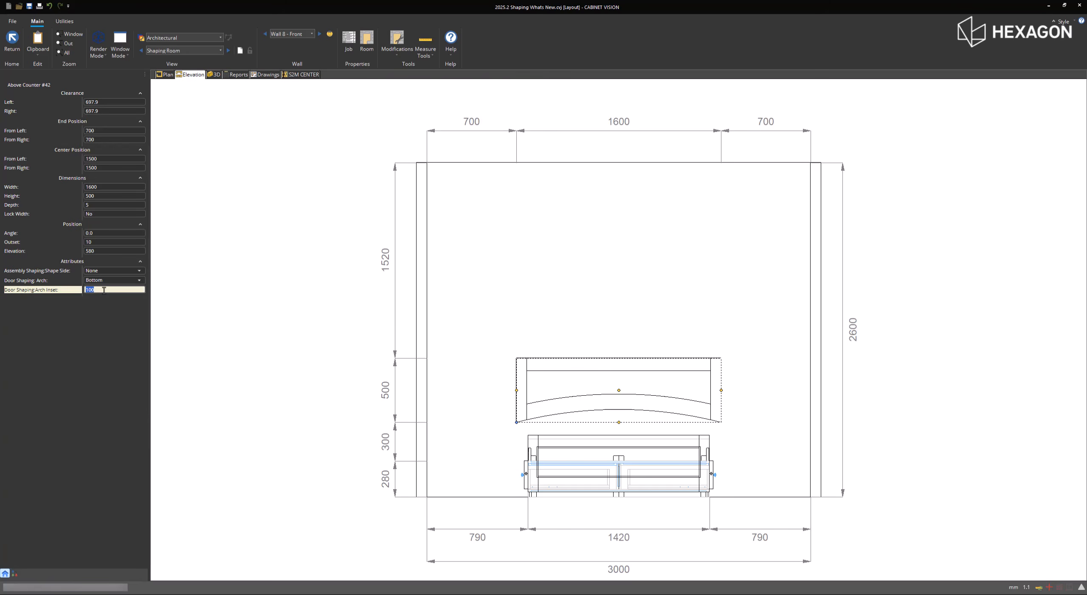
{"action": "key", "text": "Return"}
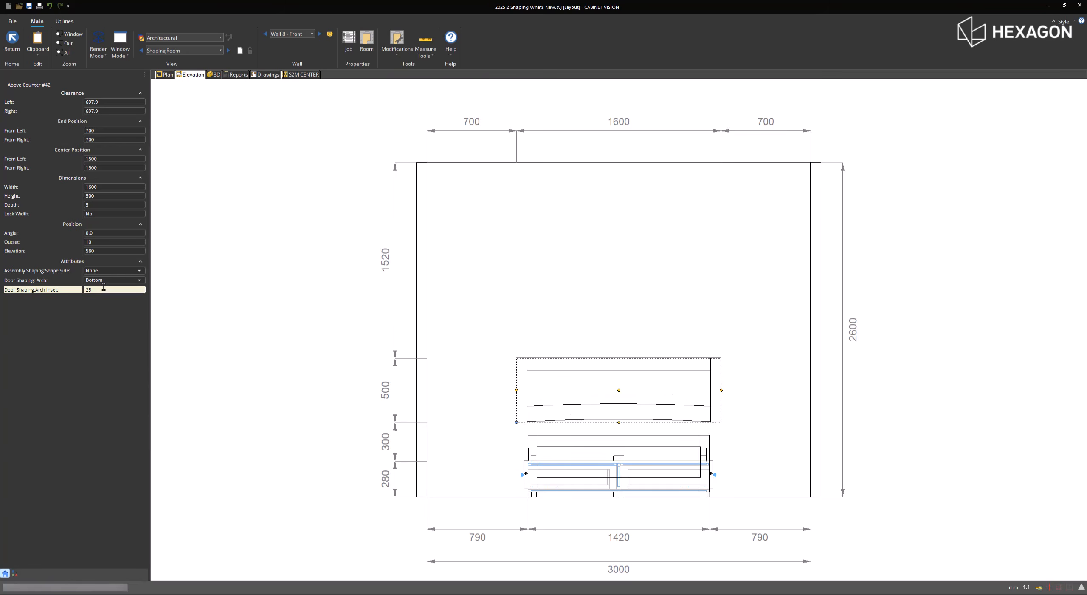
- Try the headboard's door arch at Top and settle on Top and Bottom
{"action": "left_click", "coordinate": [106, 281]}
{"action": "left_click", "coordinate": [90, 309]}
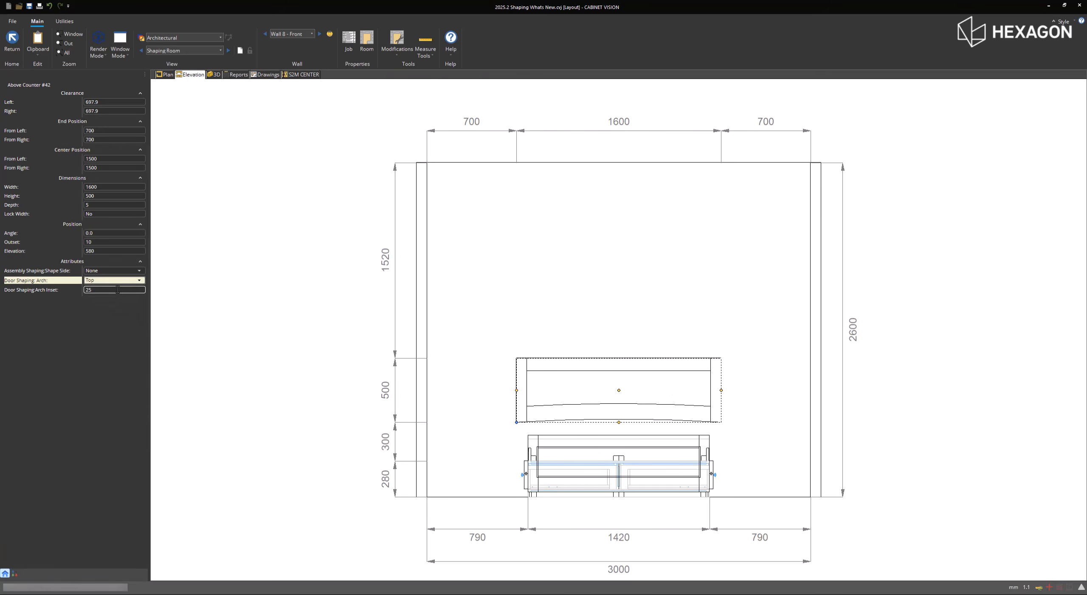
{"action": "left_click", "coordinate": [121, 281]}
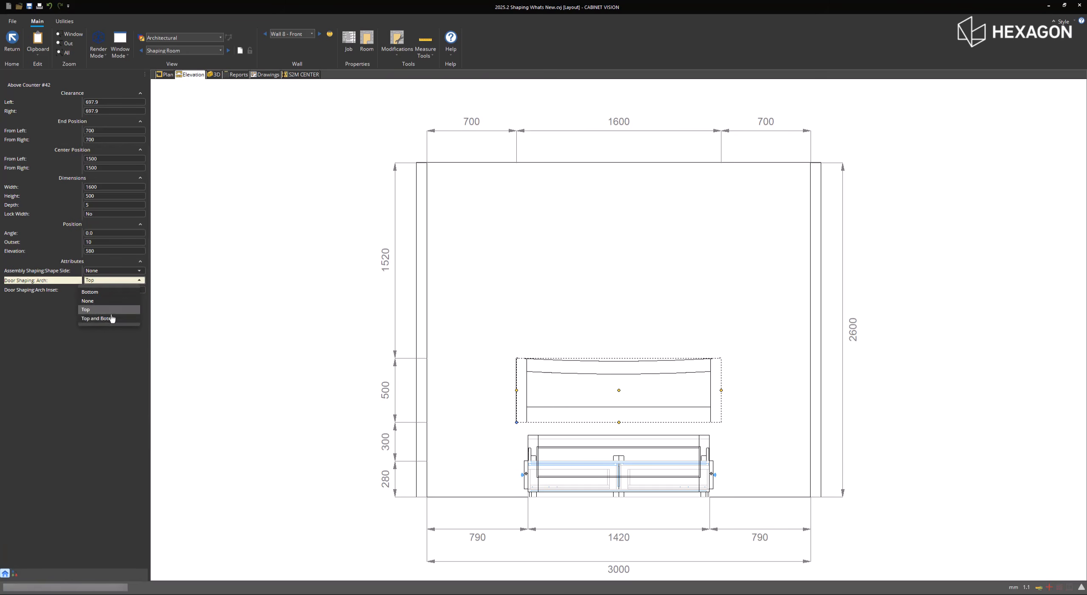
{"action": "left_click", "coordinate": [102, 319]}
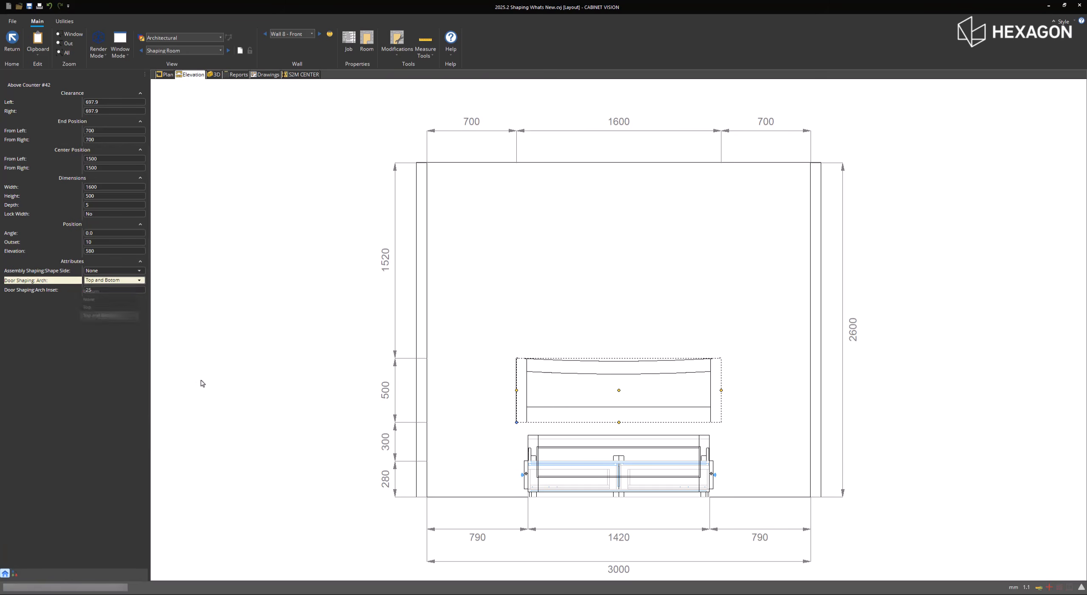
- Give the bed a Top and Bottom door arch with an inset of 25, and deselect it
{"action": "left_click", "coordinate": [574, 485]}
{"action": "left_click", "coordinate": [126, 282]}
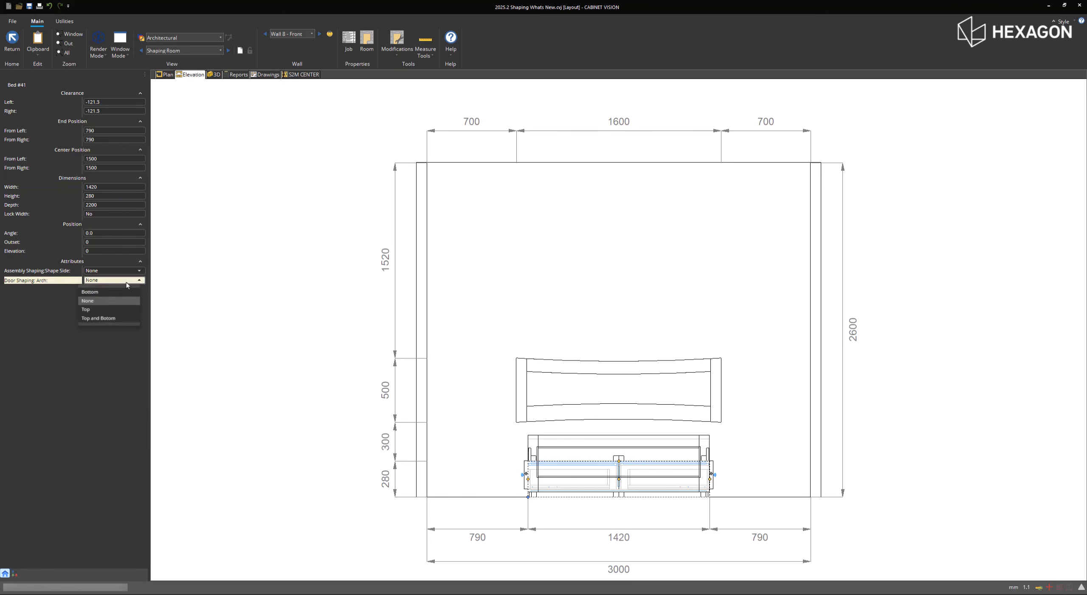
{"action": "left_click", "coordinate": [124, 321]}
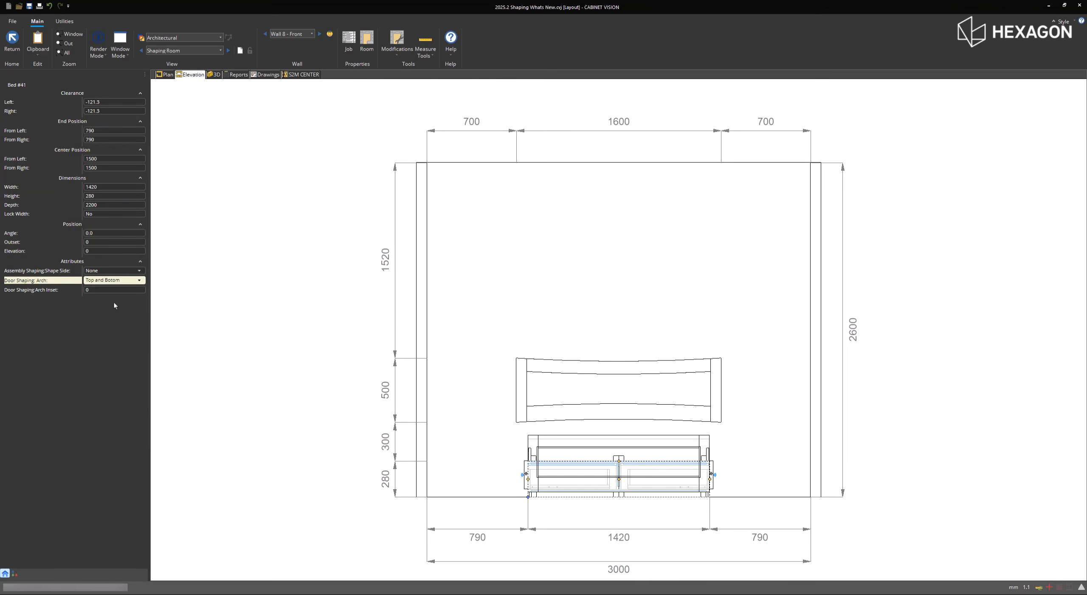
{"action": "left_click", "coordinate": [113, 290]}
{"action": "type", "text": "25"}
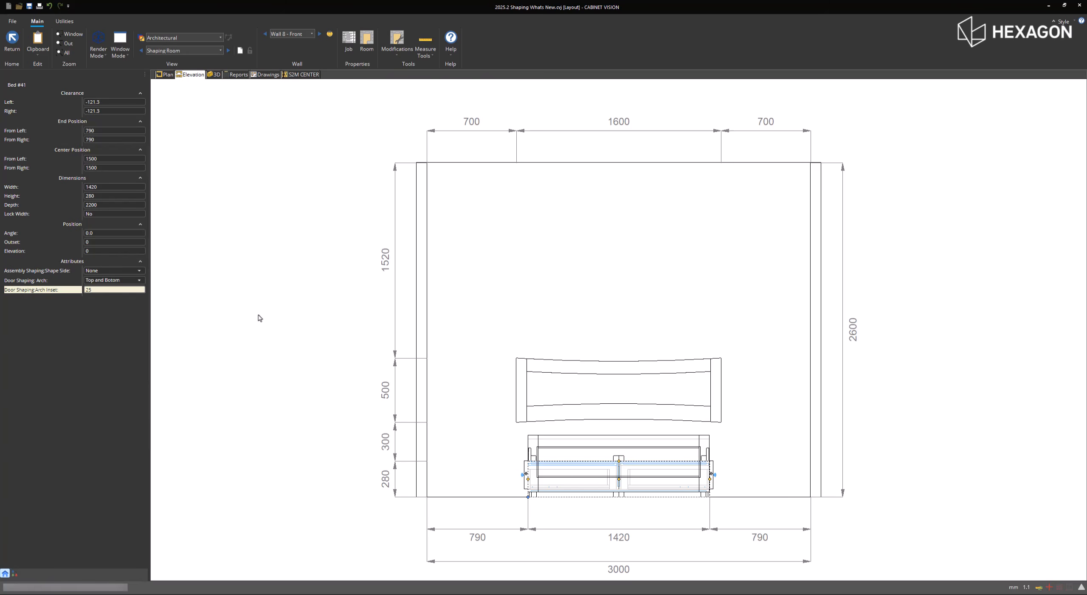
{"action": "key", "text": "Return"}
{"action": "left_click", "coordinate": [266, 283]}
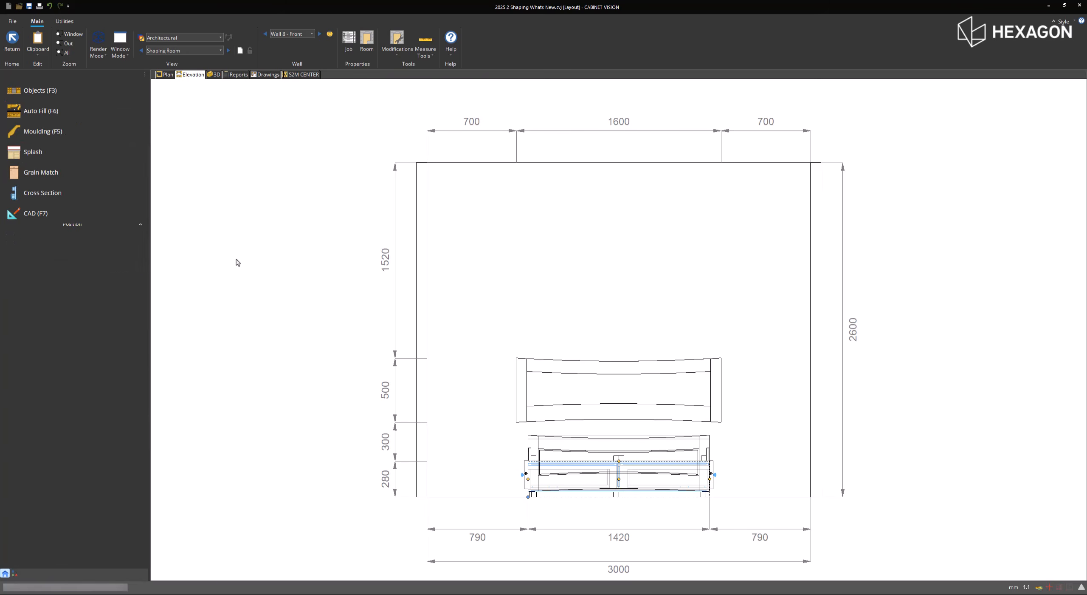
- Display the double open cabinet in 3D camera View 5 and open the room's plan view
{"action": "left_click", "coordinate": [214, 74]}
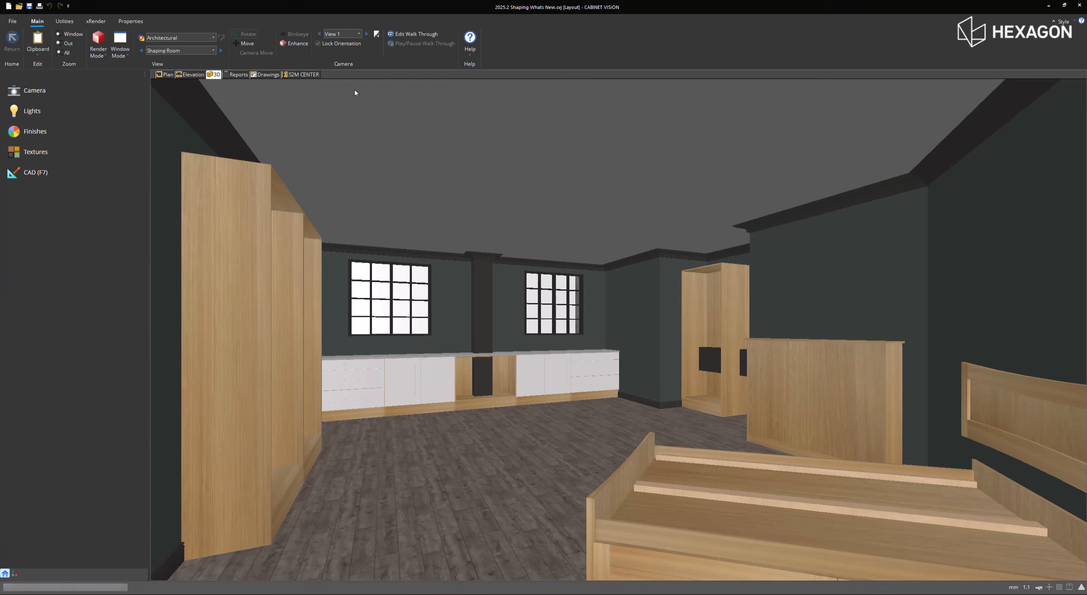
{"action": "left_click", "coordinate": [348, 34]}
{"action": "left_click", "coordinate": [347, 62]}
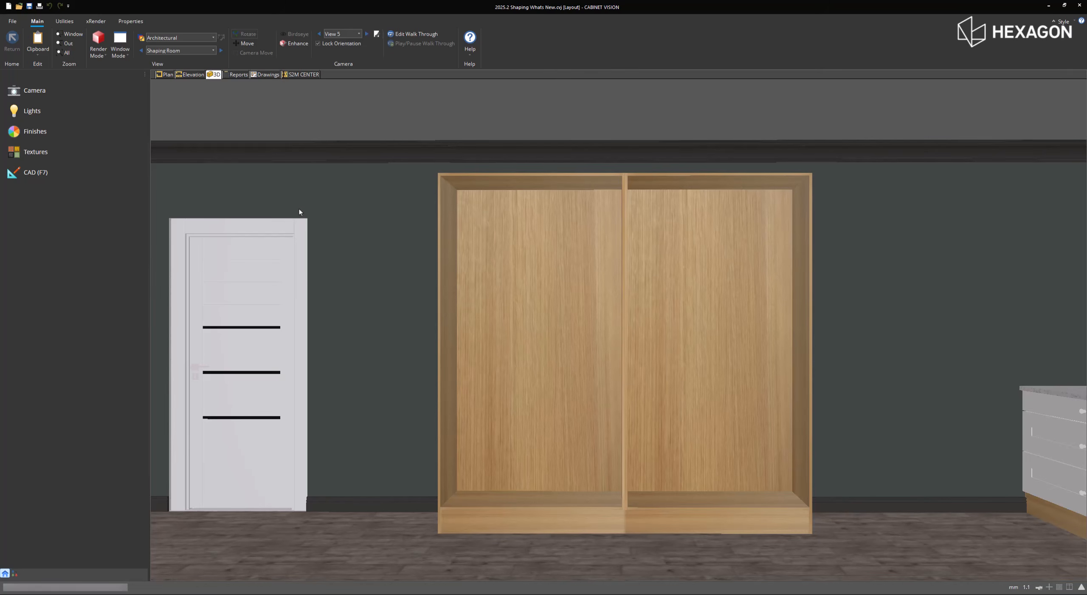
{"action": "left_click", "coordinate": [167, 74]}
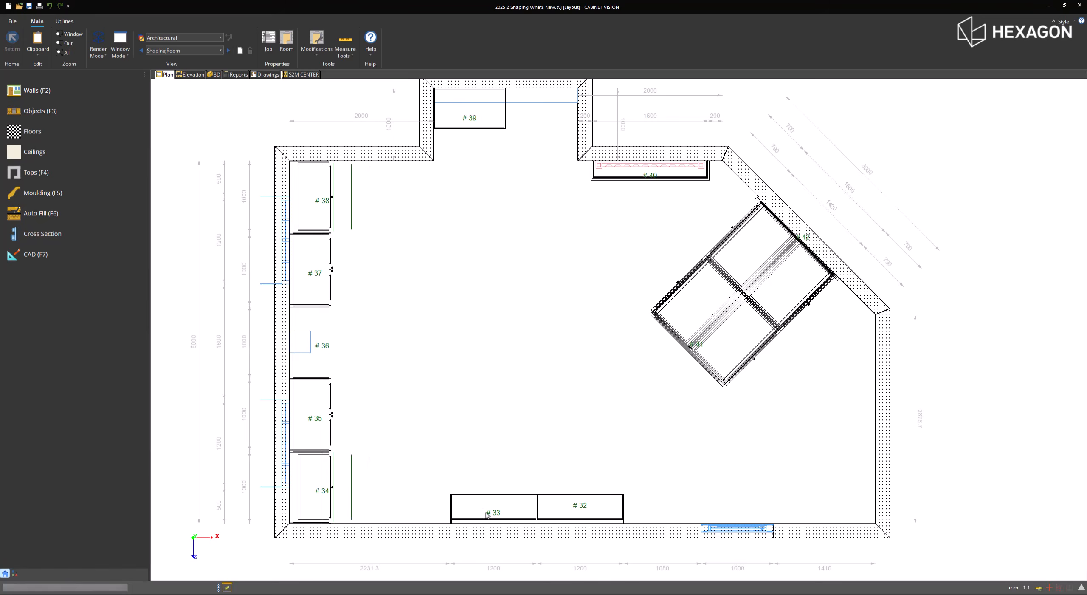
- Shape Tall Bookcase #32 on its Plan side with the D Front type and a curve offset of 100
{"action": "scroll", "coordinate": [513, 549], "scroll_direction": "up", "scroll_amount": 2}
{"action": "scroll", "coordinate": [524, 553], "scroll_direction": "up", "scroll_amount": 2}
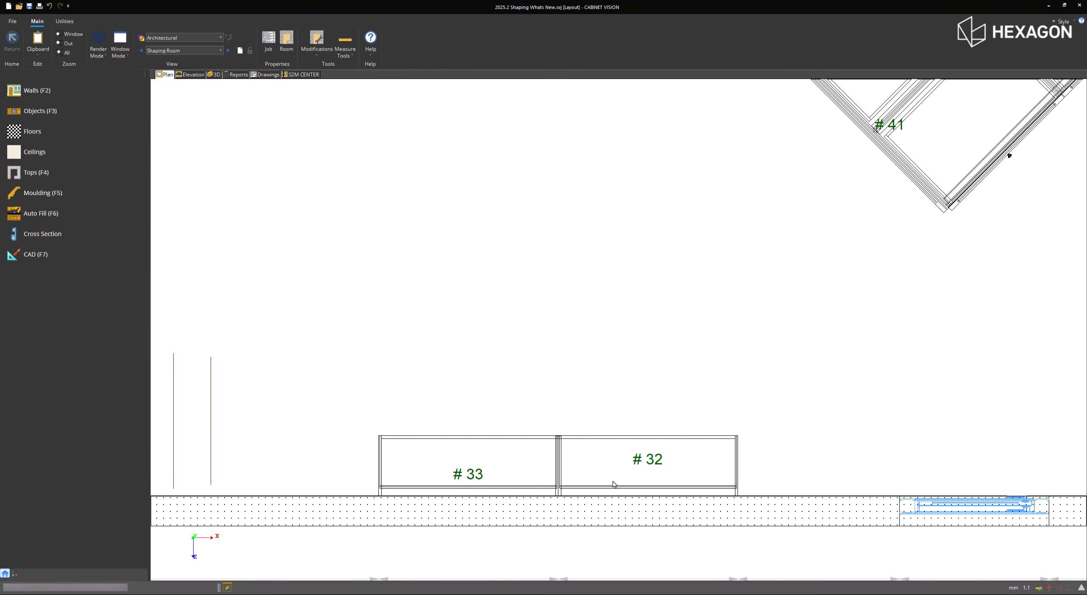
{"action": "left_click", "coordinate": [614, 485]}
{"action": "left_click", "coordinate": [106, 271]}
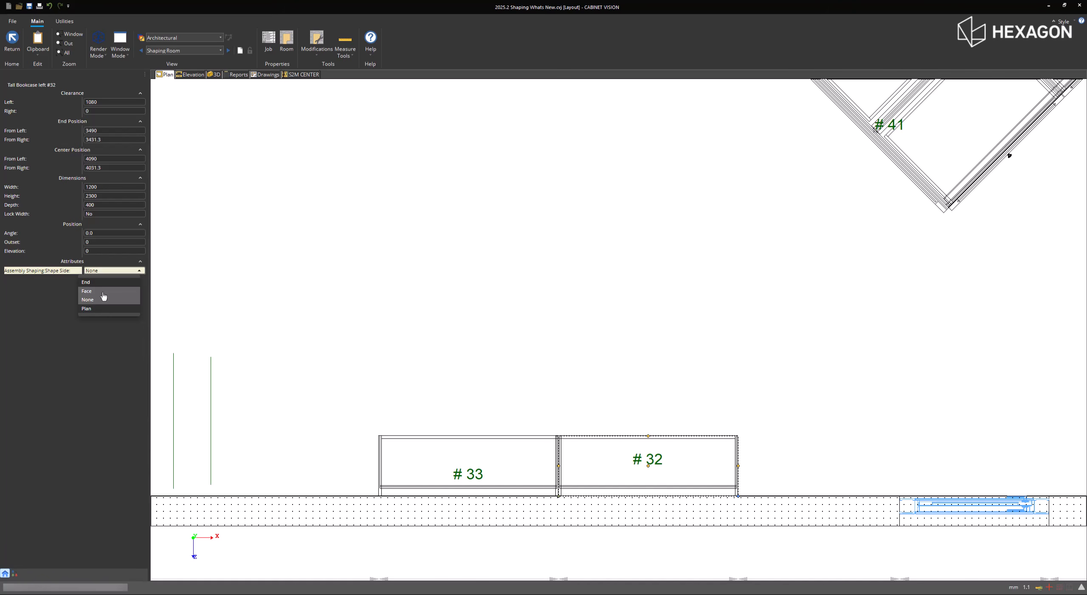
{"action": "left_click", "coordinate": [99, 309]}
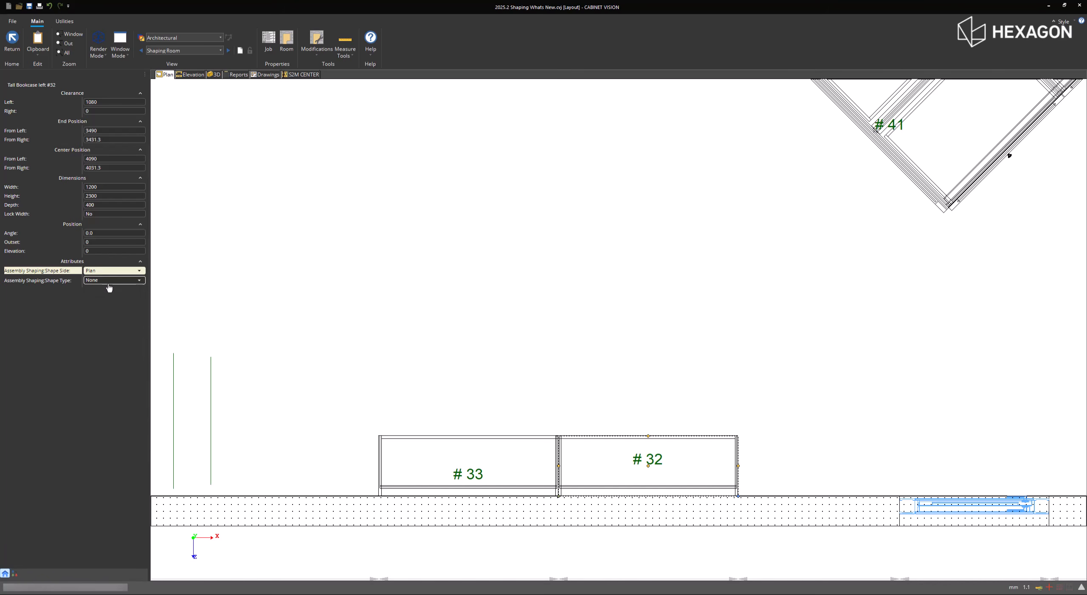
{"action": "left_click", "coordinate": [110, 282]}
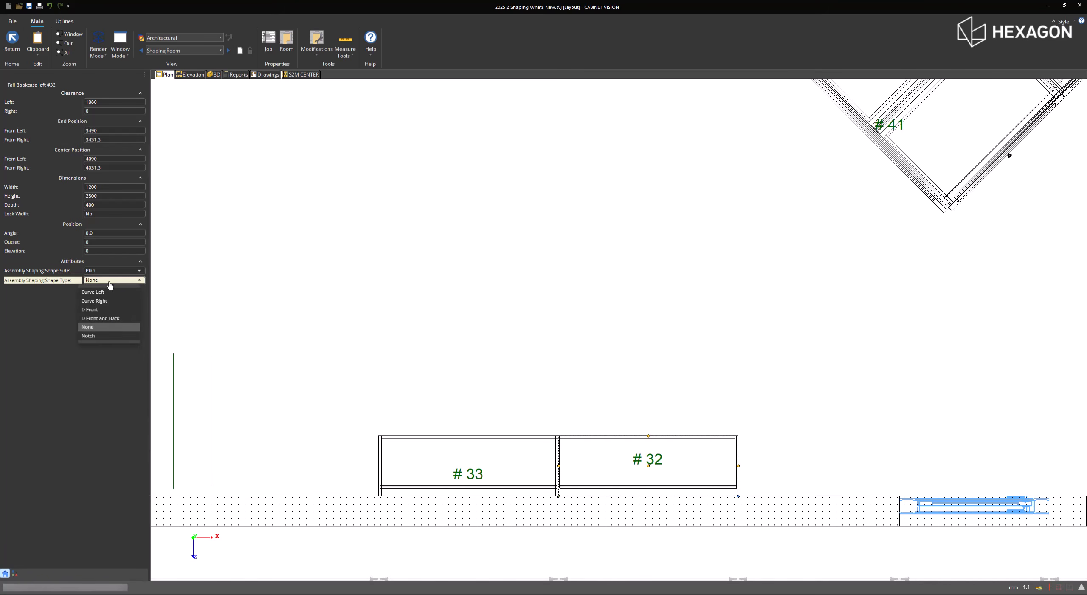
{"action": "left_click", "coordinate": [109, 310]}
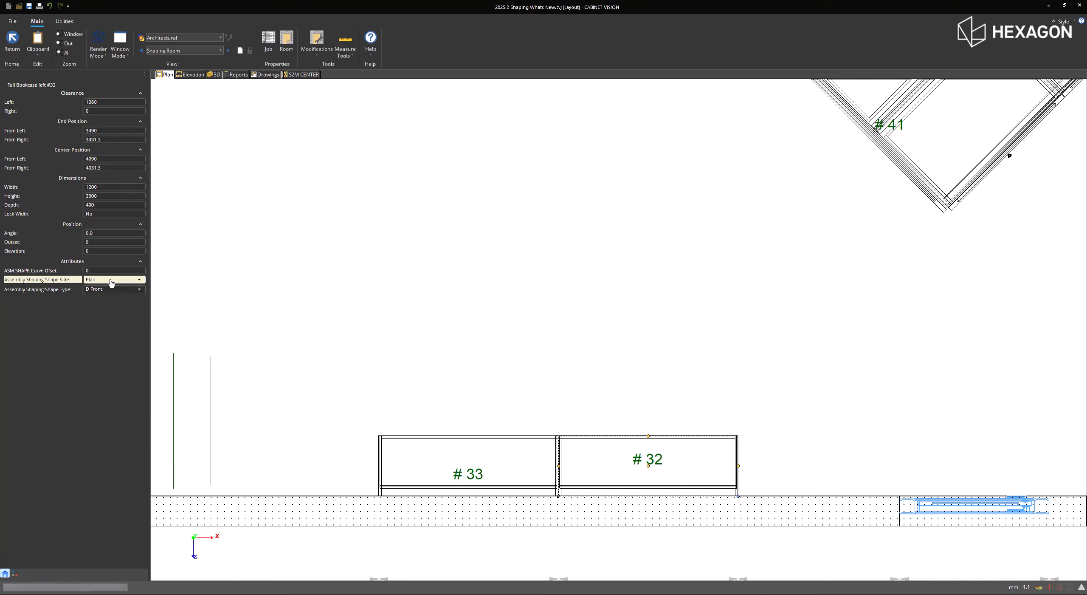
{"action": "left_click", "coordinate": [109, 271]}
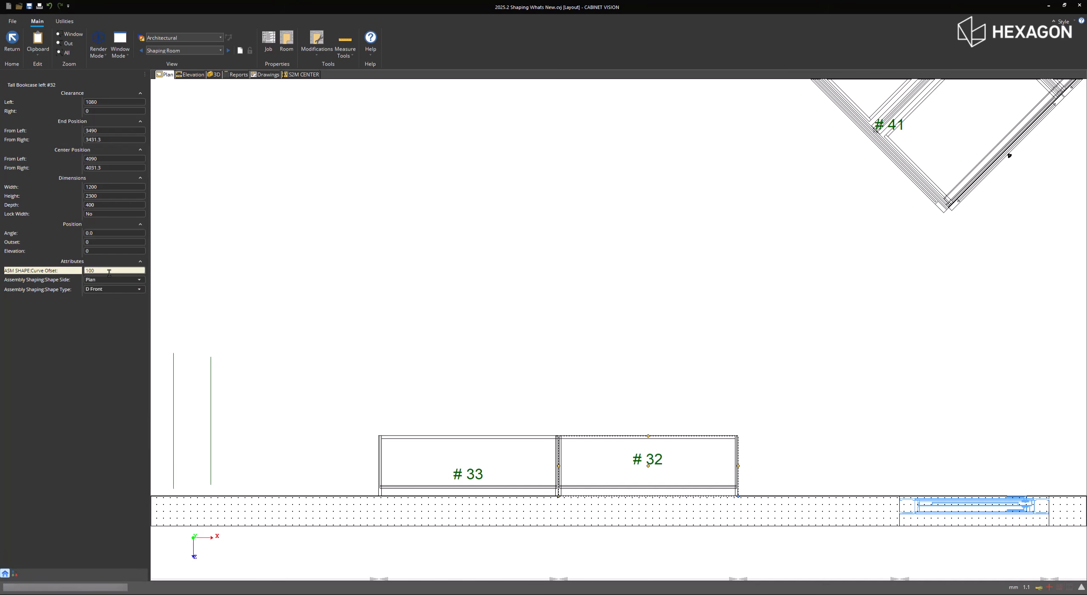
{"action": "key", "text": "Return"}
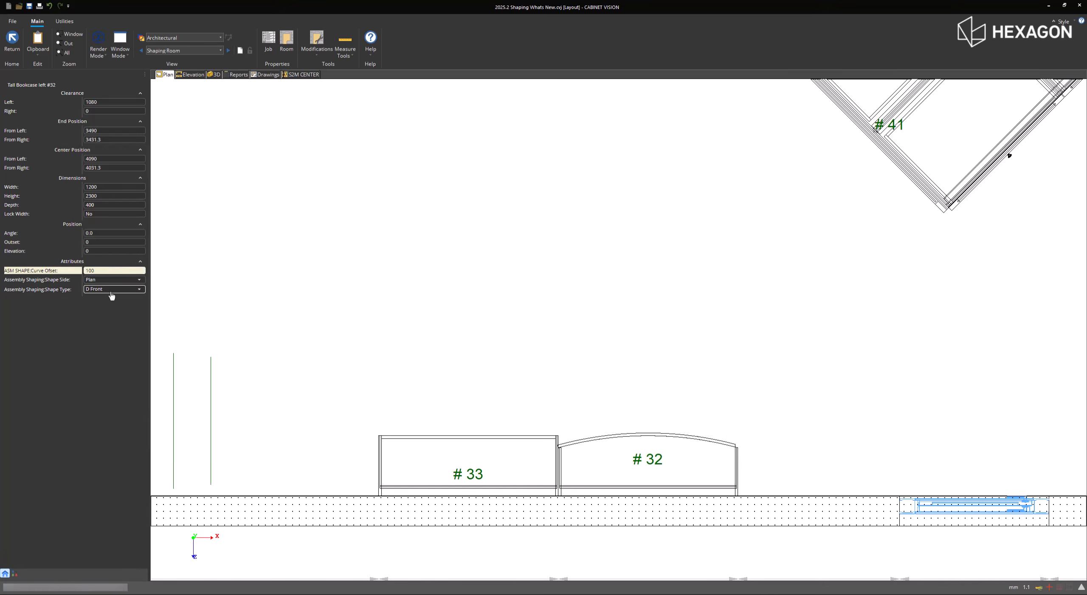
- Try the D Front and Back shape type on Tall Bookcase #32 and settle on Curve Left
{"action": "left_click", "coordinate": [112, 291]}
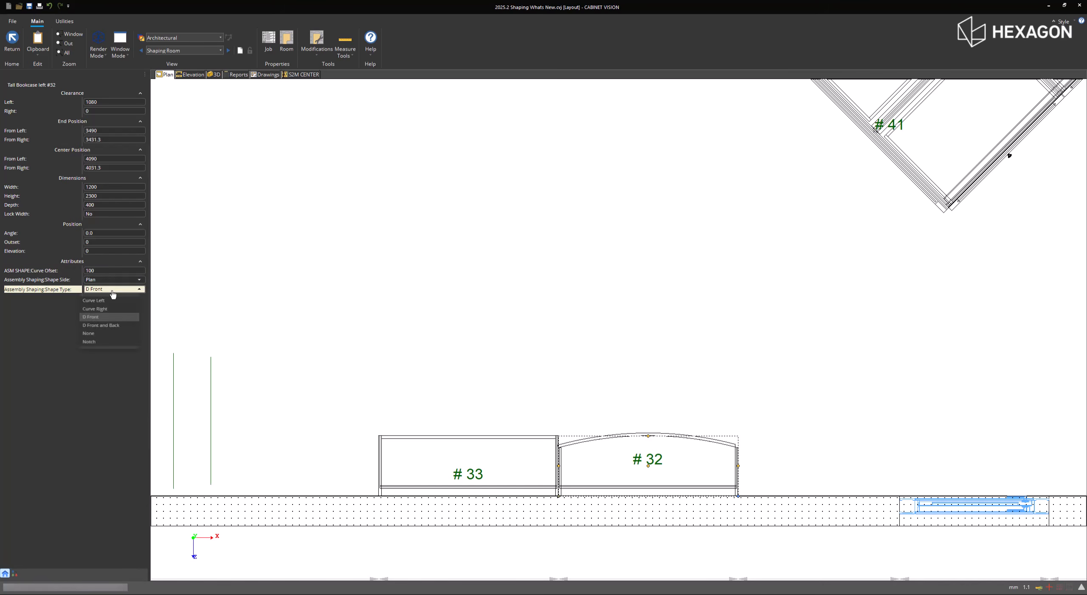
{"action": "left_click", "coordinate": [112, 327]}
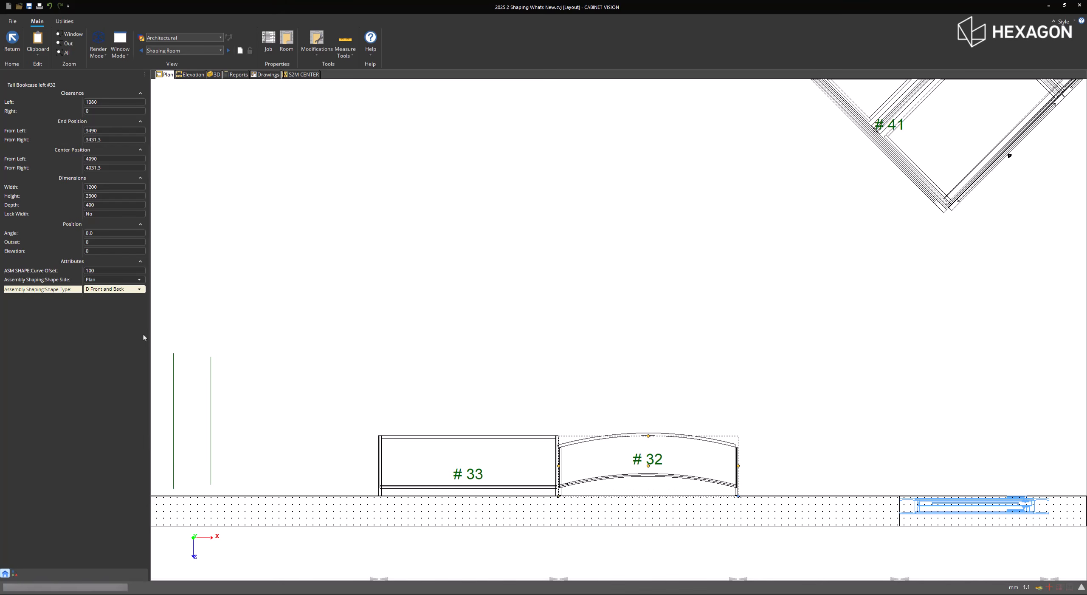
{"action": "left_click", "coordinate": [112, 291]}
{"action": "left_click", "coordinate": [112, 302]}
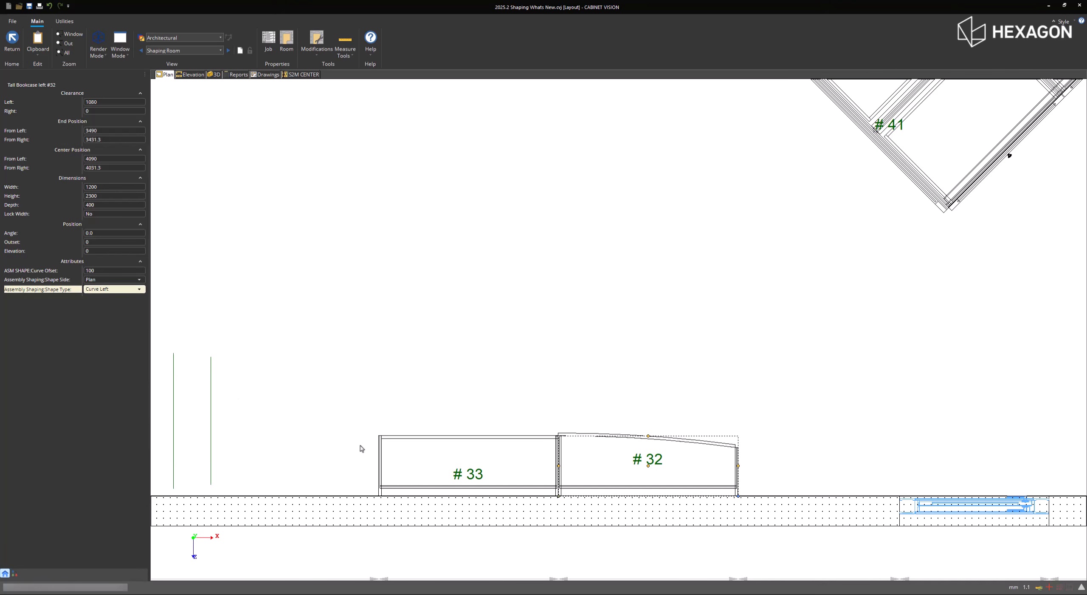
- Shape Tall Bookcase #33 on its Plan side with the Curve Right type and a curve offset of 100
{"action": "left_click", "coordinate": [444, 469]}
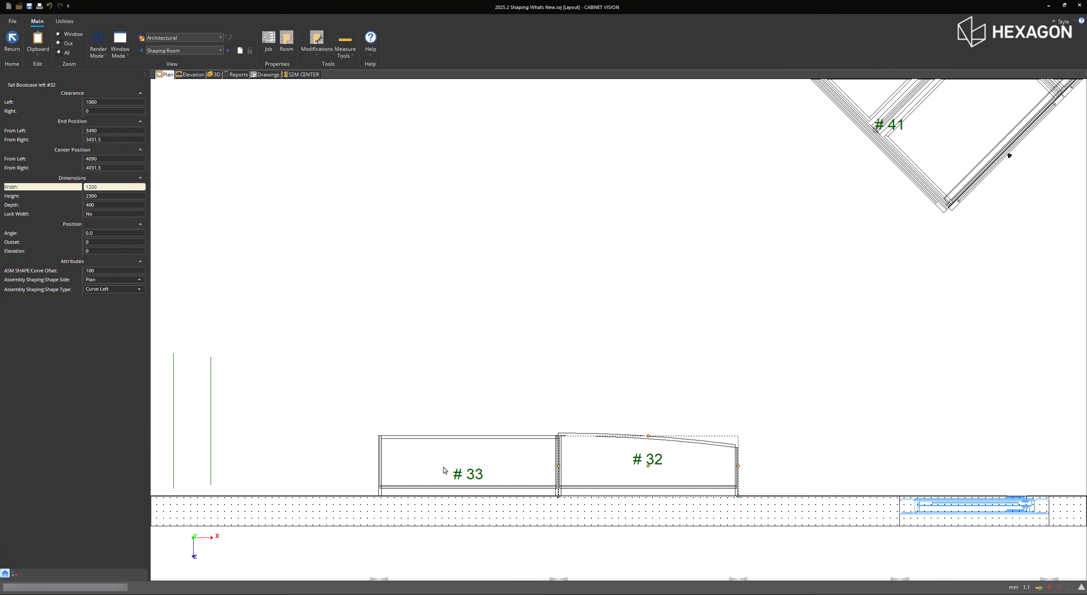
{"action": "left_click", "coordinate": [119, 276]}
{"action": "left_click", "coordinate": [110, 306]}
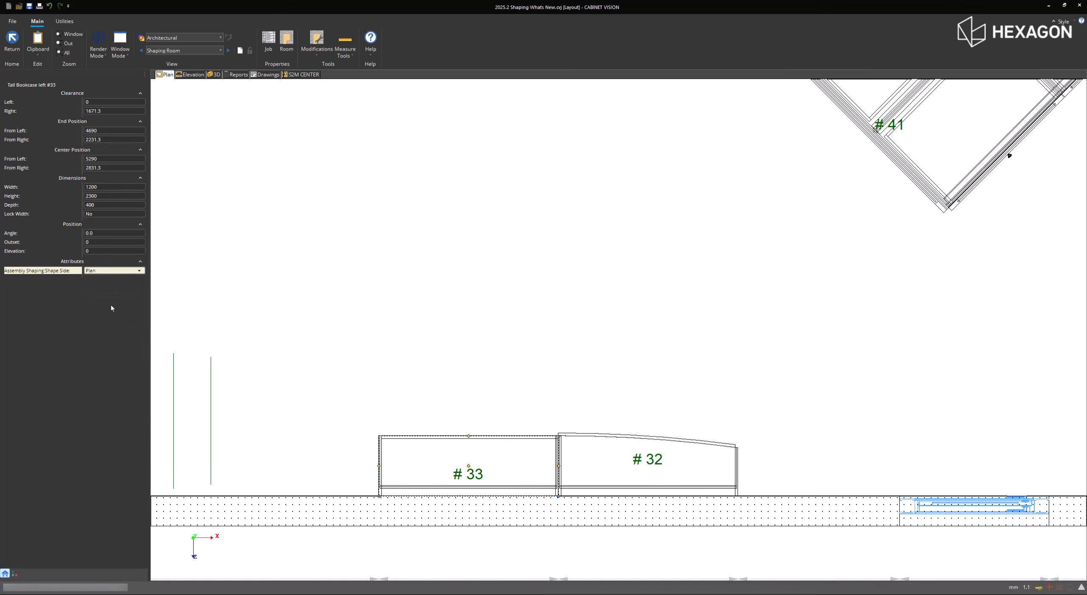
{"action": "left_click", "coordinate": [113, 281]}
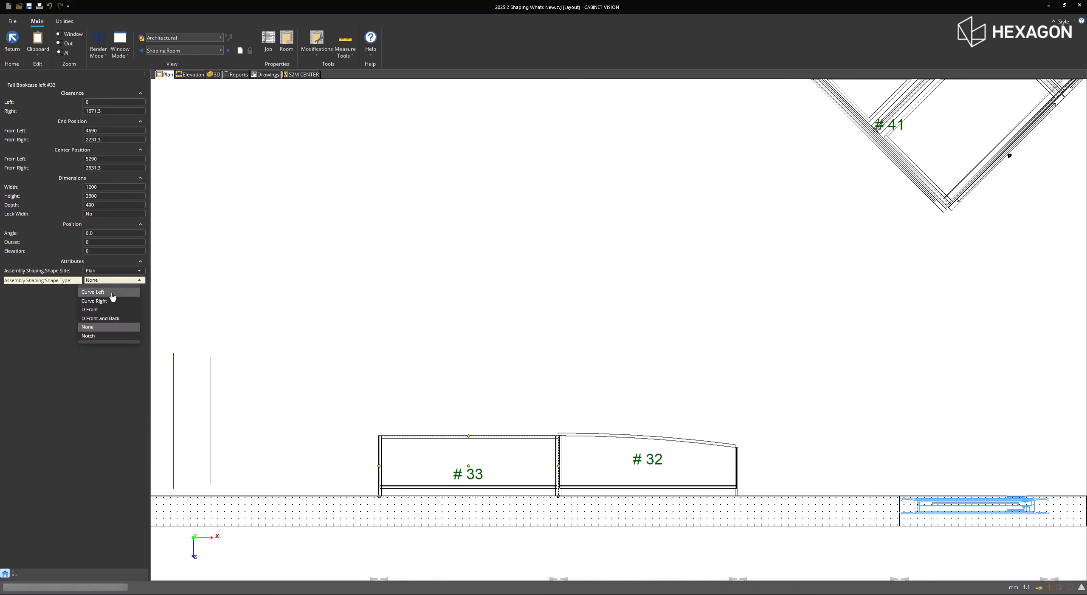
{"action": "left_click", "coordinate": [112, 301]}
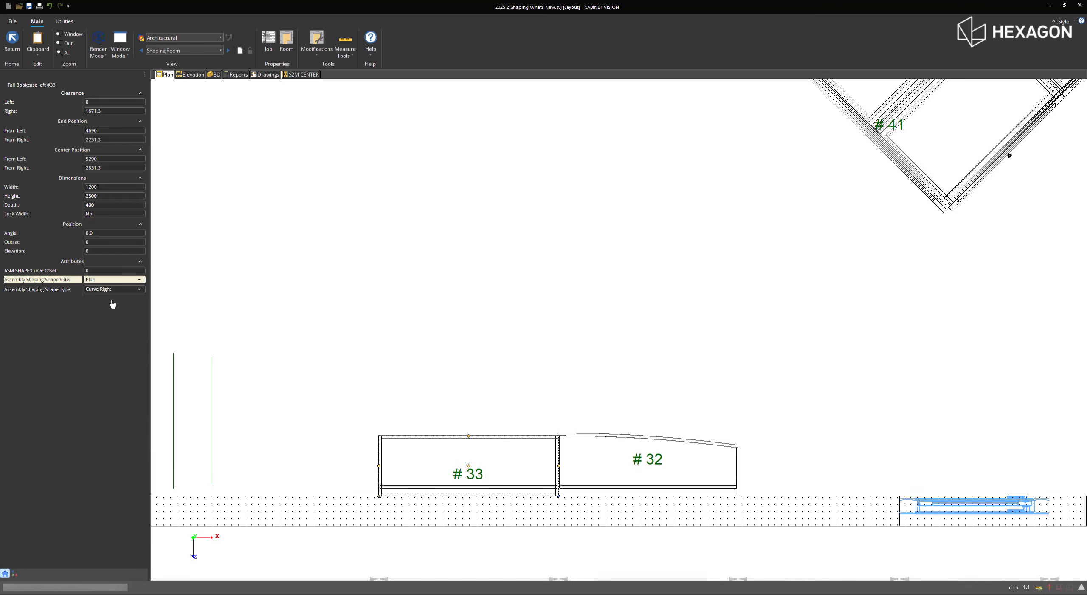
{"action": "left_click", "coordinate": [108, 270]}
{"action": "type", "text": "10"}
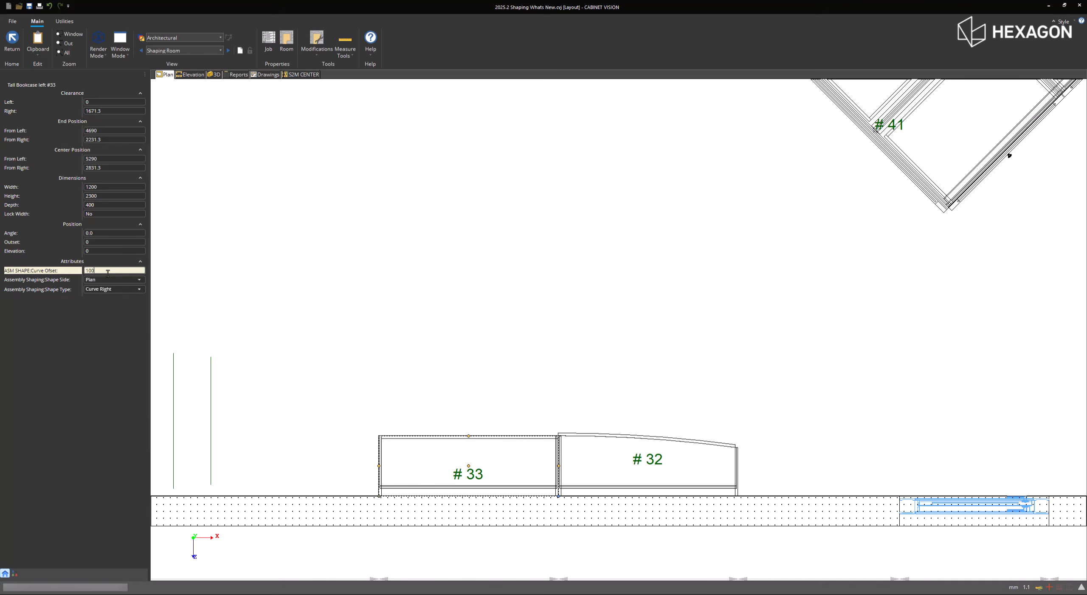
{"action": "type", "text": "0"}
{"action": "key", "text": "Return"}
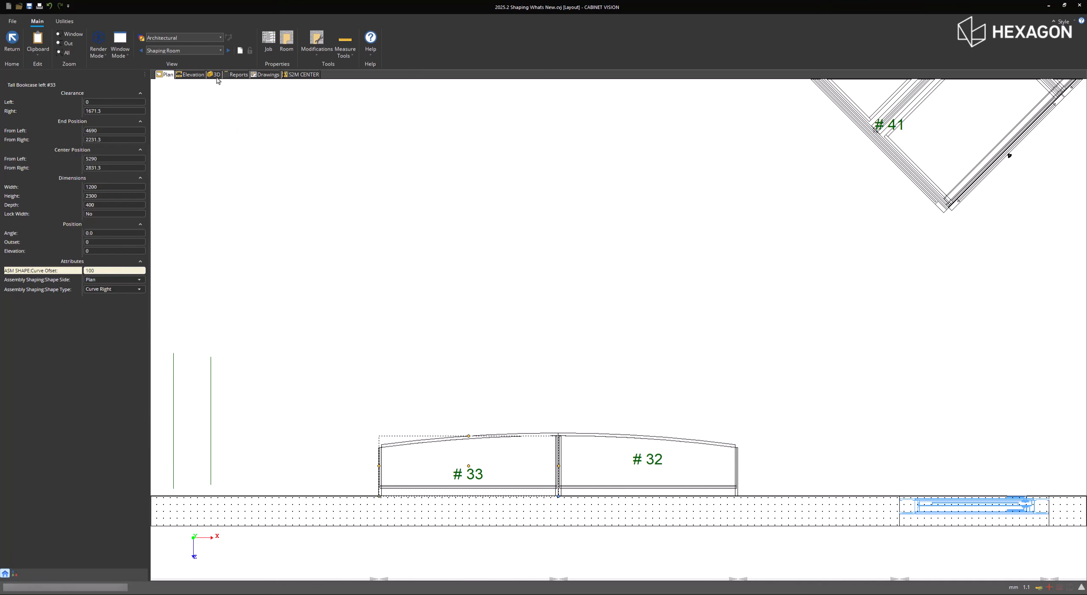
- Check the curved bookcases in 3D, and use a horizontal multi split to add seven shelves inside Tall Bookcase #32
{"action": "left_click", "coordinate": [216, 75]}
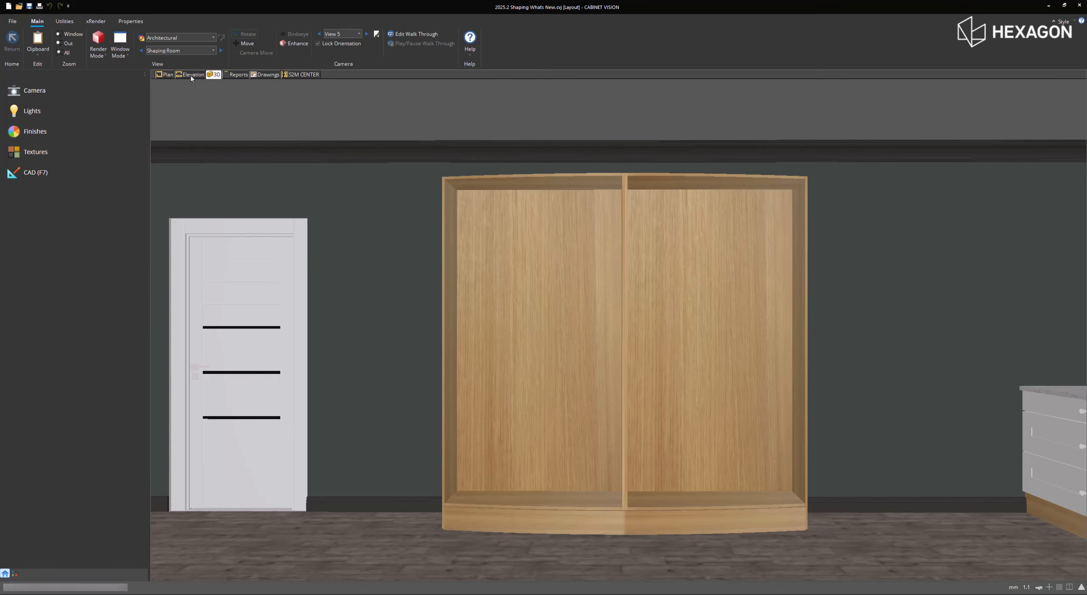
{"action": "left_click", "coordinate": [165, 74]}
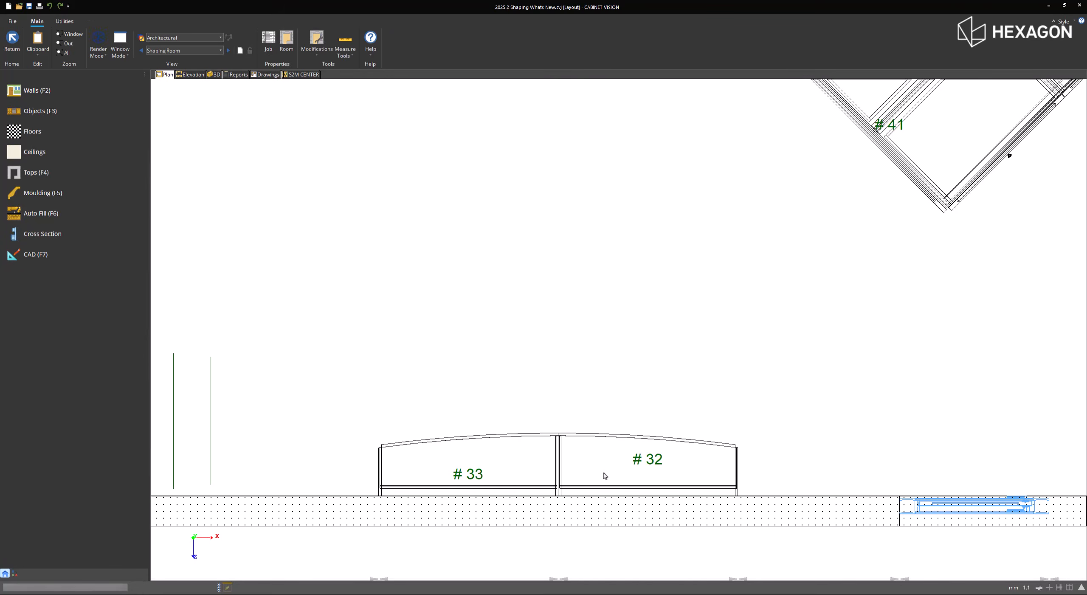
{"action": "left_click", "coordinate": [608, 475]}
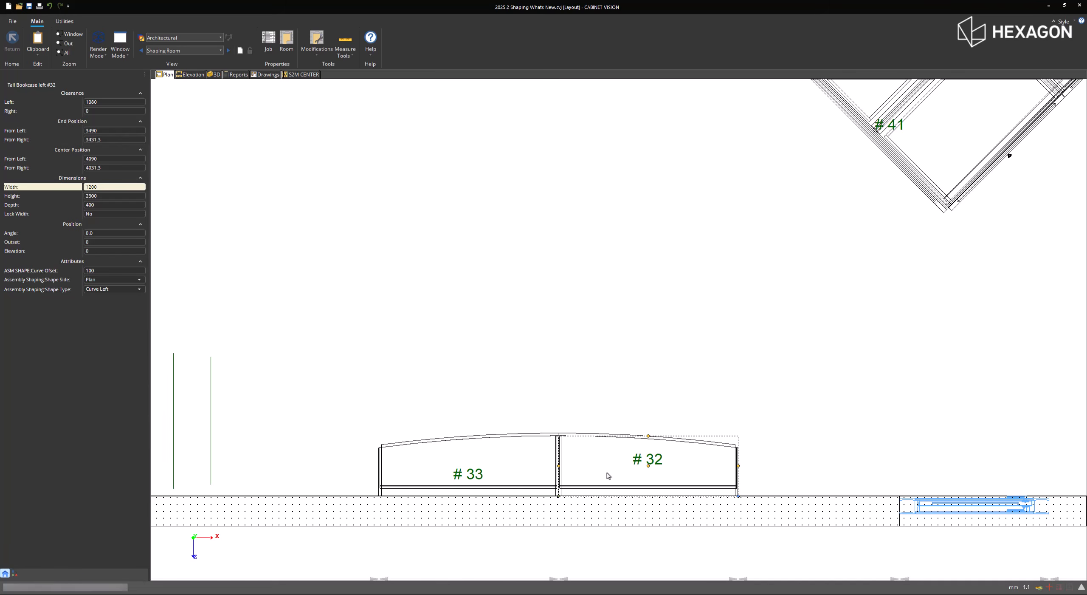
{"action": "double_click", "coordinate": [608, 475]}
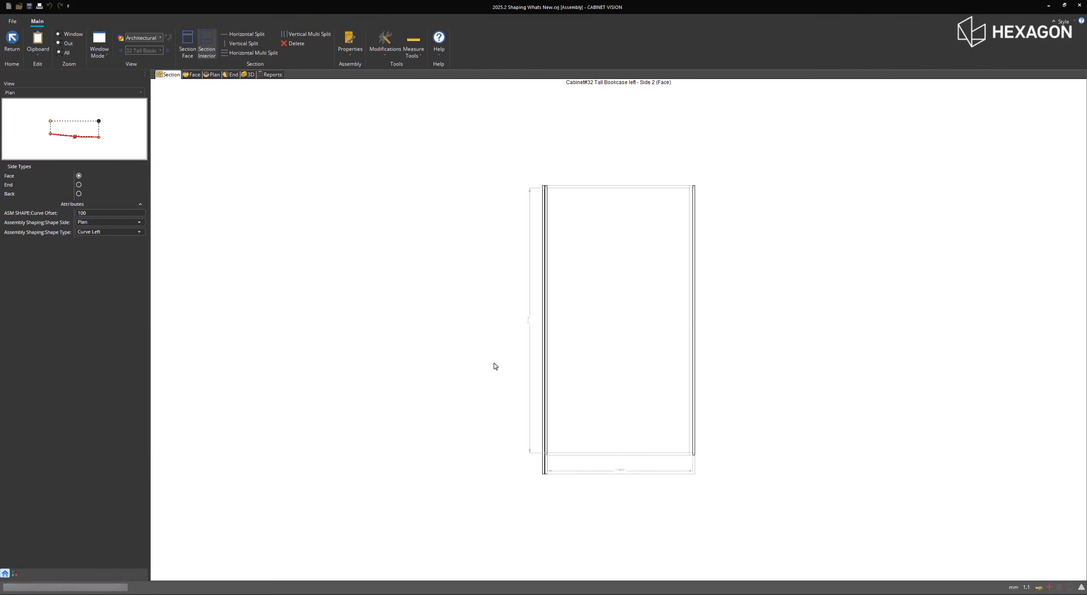
{"action": "left_click", "coordinate": [614, 345]}
{"action": "left_click", "coordinate": [252, 53]}
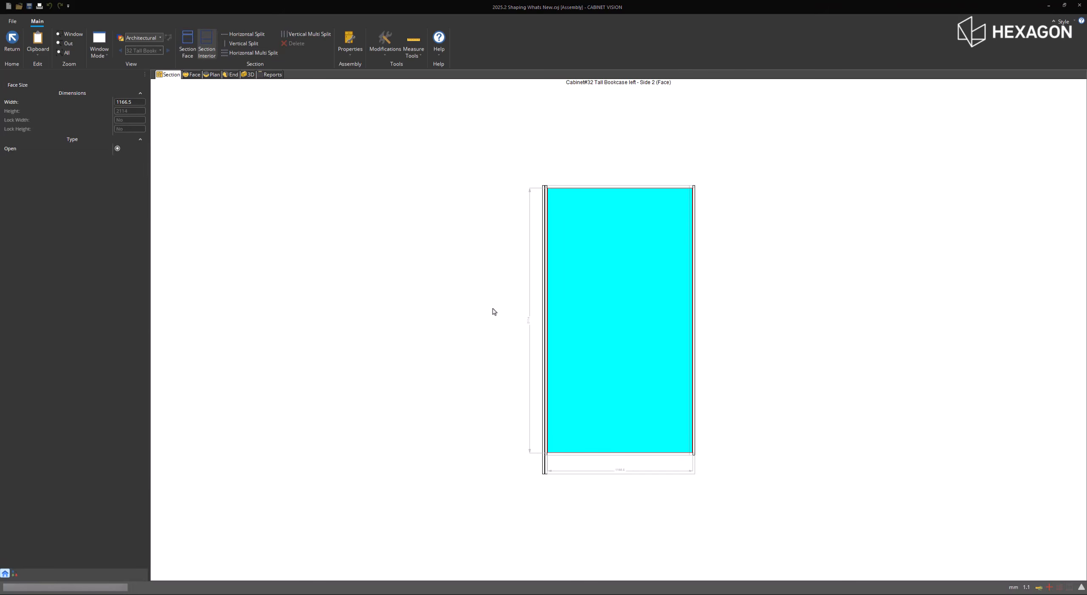
{"action": "left_click", "coordinate": [572, 320]}
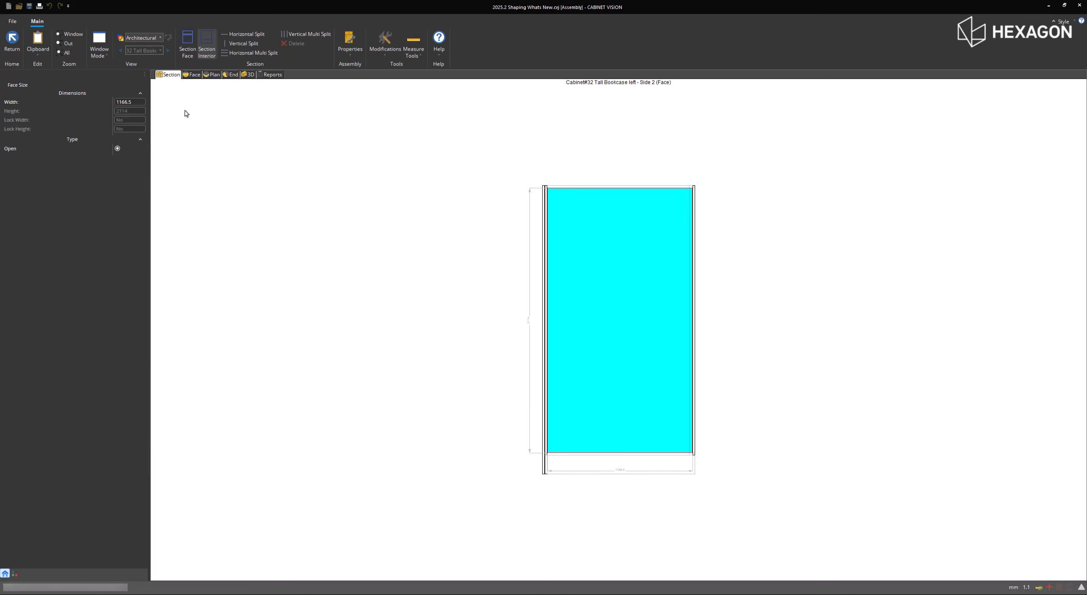
{"action": "left_click", "coordinate": [12, 40]}
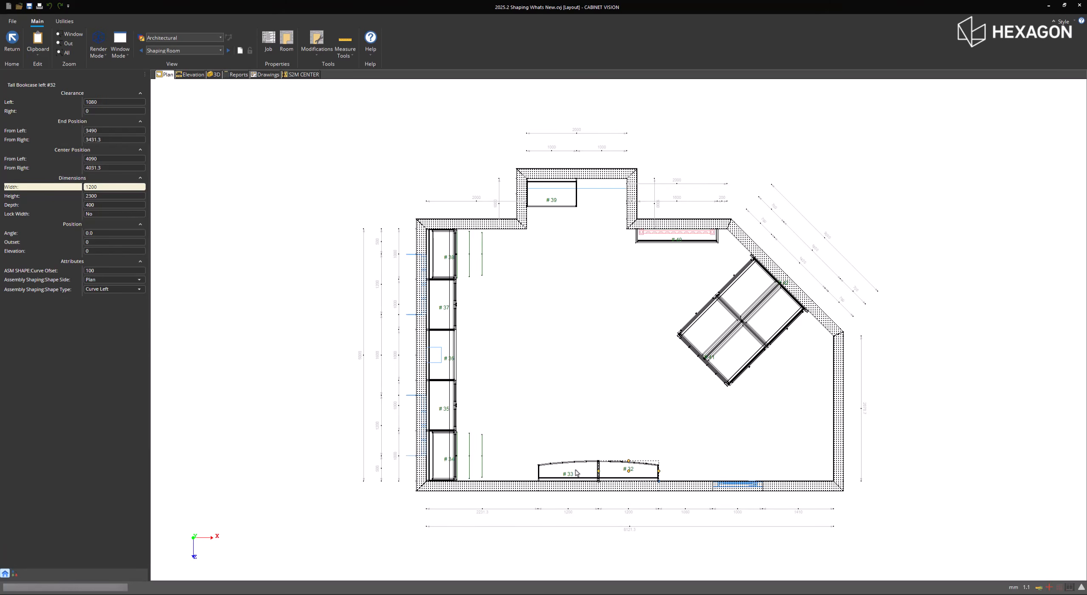
- Add seven shelves to the interior of Tall Bookcase #33 with a horizontal multi split and return to the room layout
{"action": "left_click", "coordinate": [577, 473]}
{"action": "double_click", "coordinate": [577, 473]}
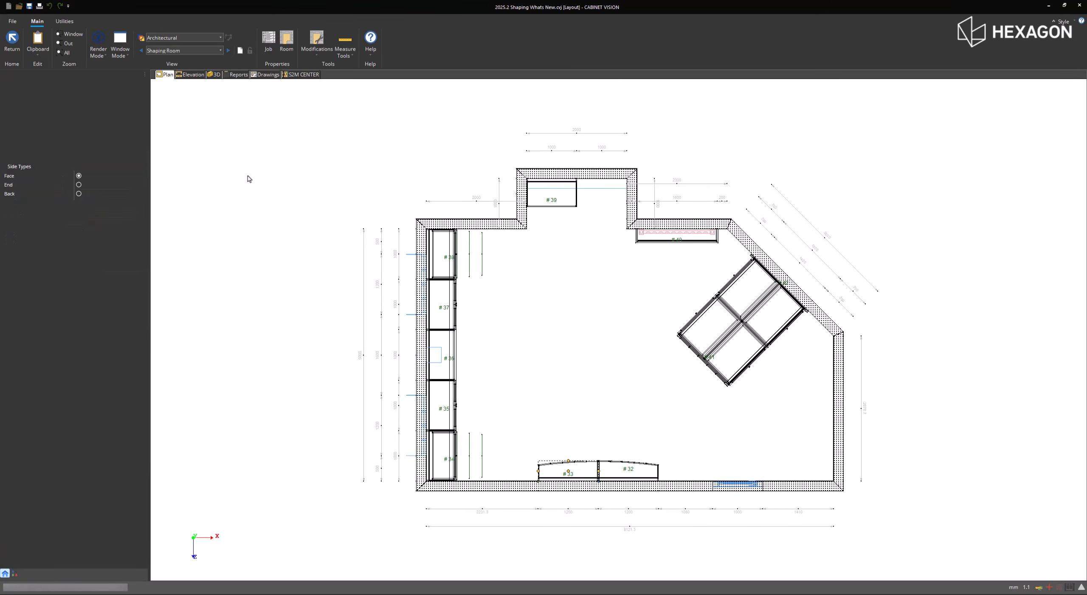
{"action": "left_click", "coordinate": [212, 53]}
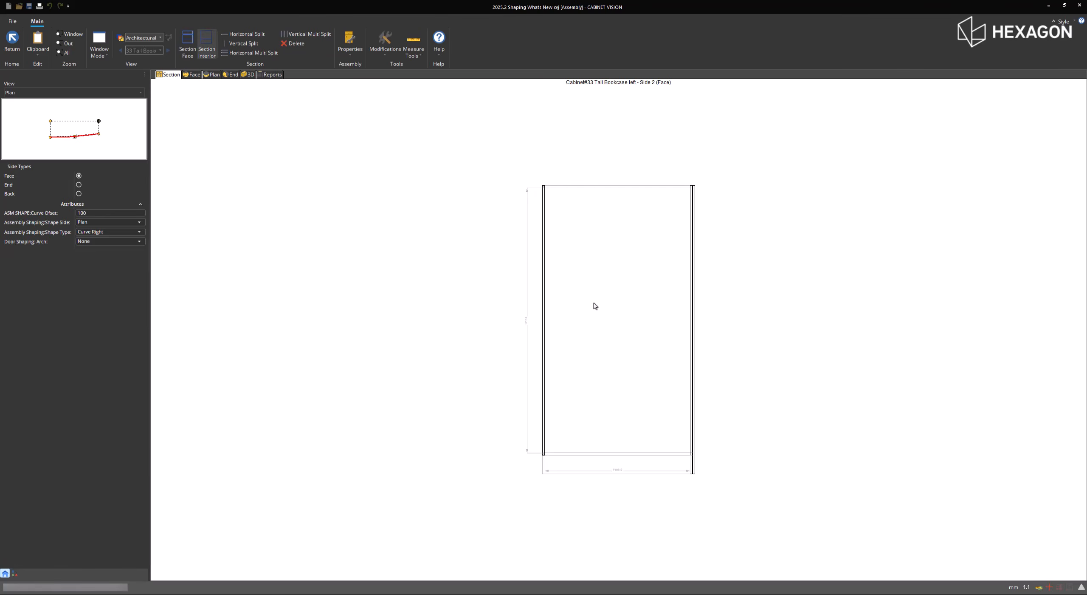
{"action": "left_click", "coordinate": [594, 304]}
{"action": "left_click", "coordinate": [265, 55]}
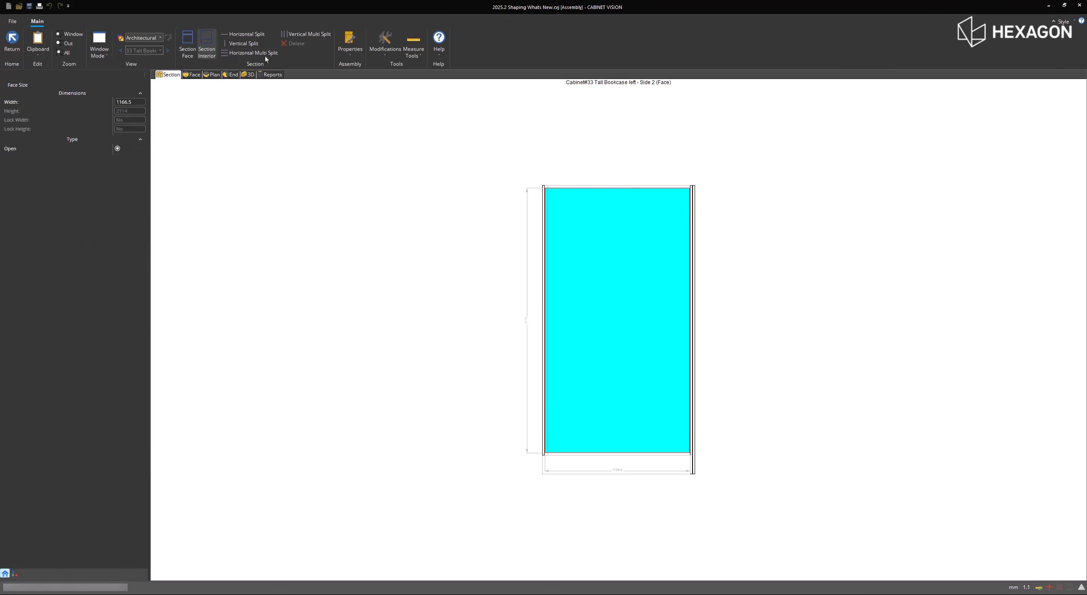
{"action": "left_click", "coordinate": [569, 319]}
{"action": "left_click", "coordinate": [14, 45]}
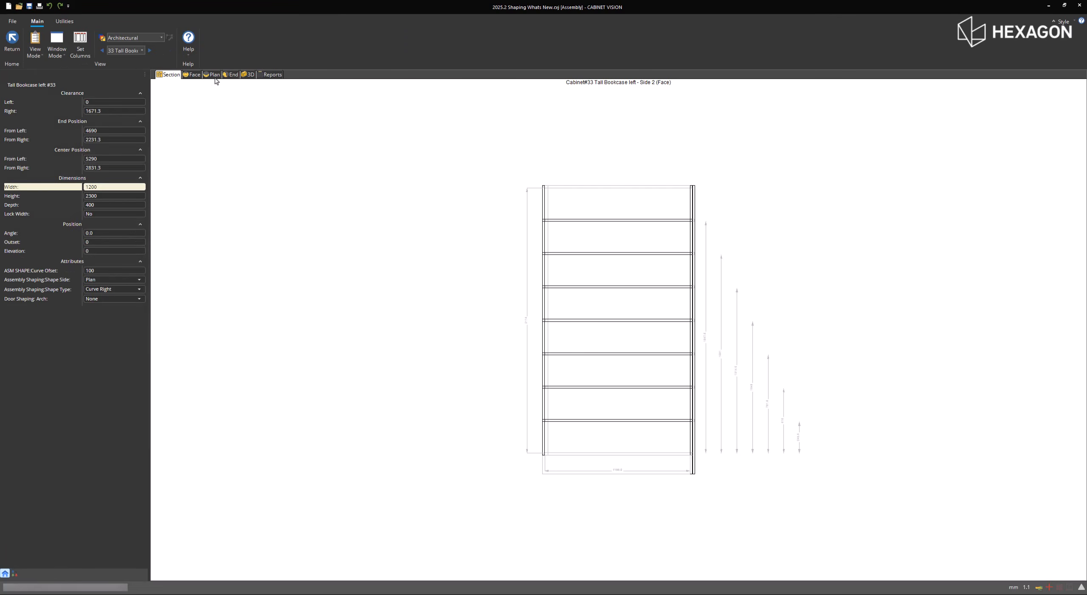
- View the shelved bookcases in 3D, switch to camera View 6 and select the T wall column between the windows
{"action": "left_click", "coordinate": [214, 75]}
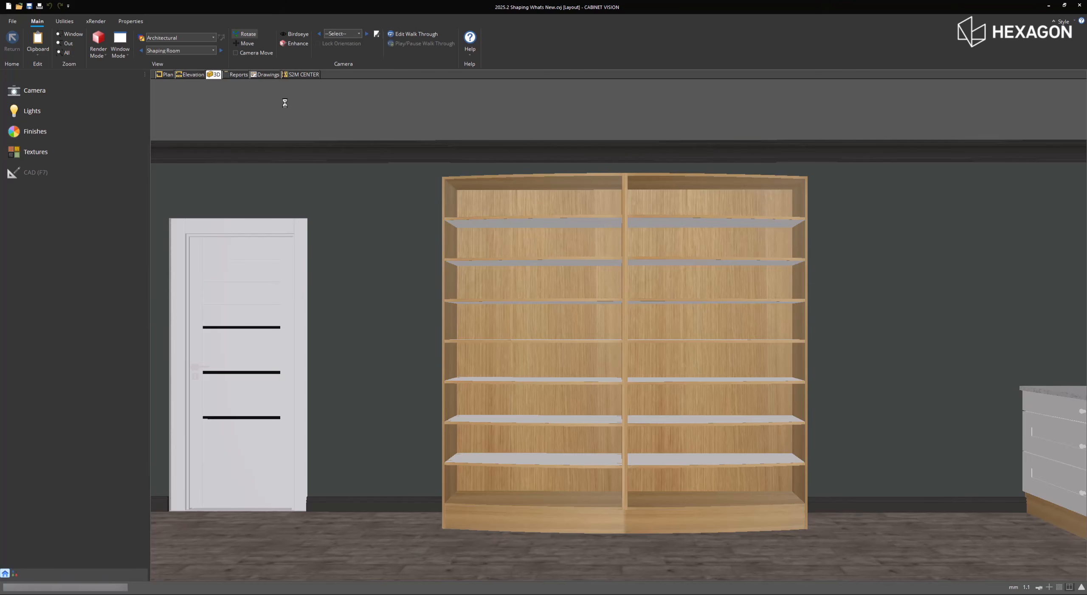
{"action": "left_click", "coordinate": [366, 33]}
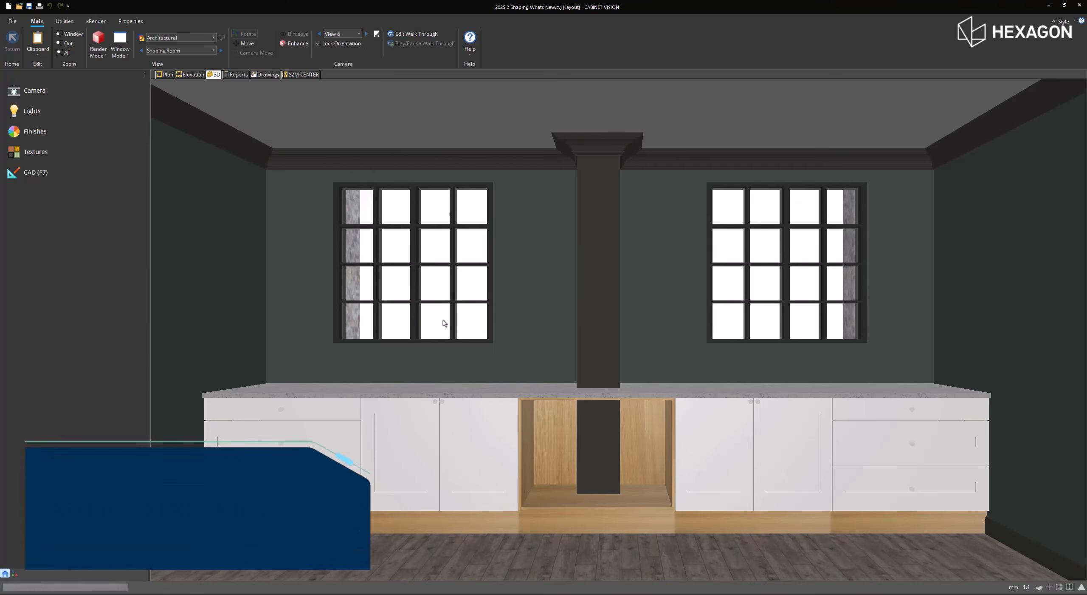
{"action": "left_click", "coordinate": [589, 353]}
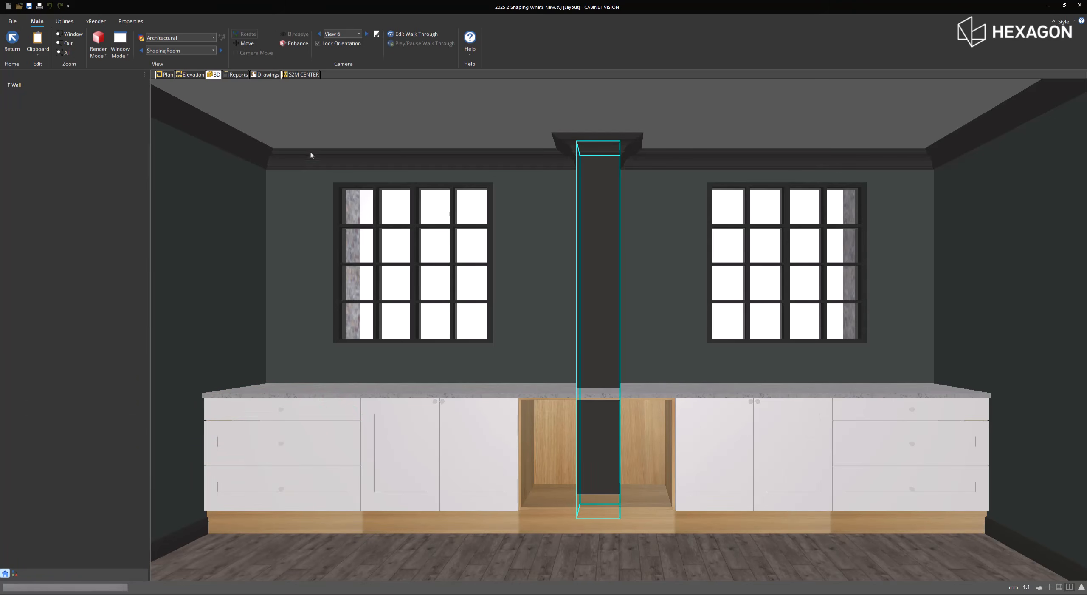
- In the Wall 2 front elevation, set the counter shape type to Notch with a notch height and width of 300
{"action": "left_click", "coordinate": [199, 75]}
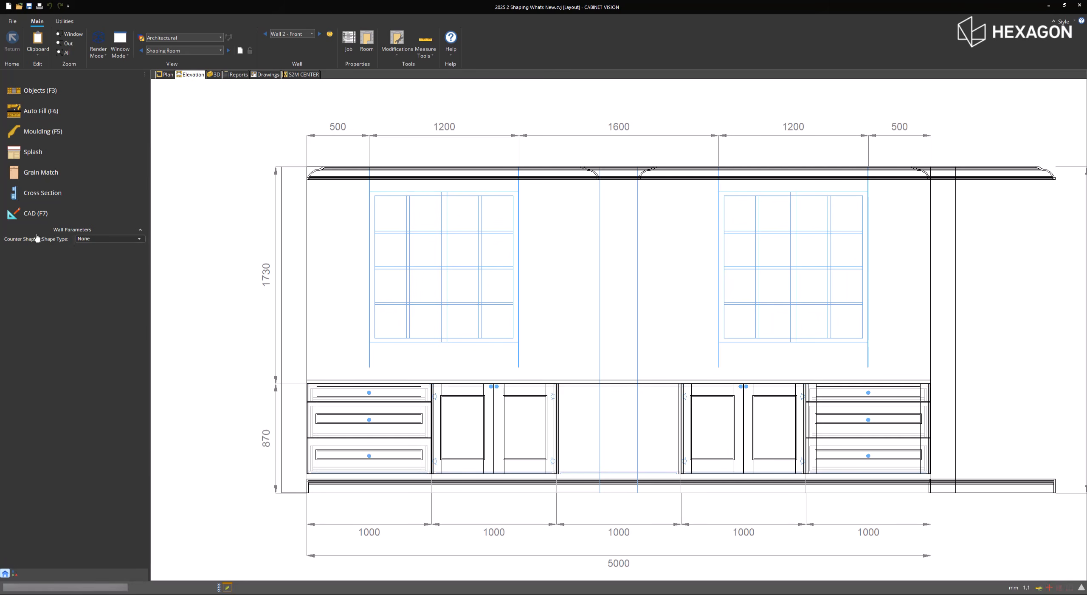
{"action": "left_click", "coordinate": [113, 239]}
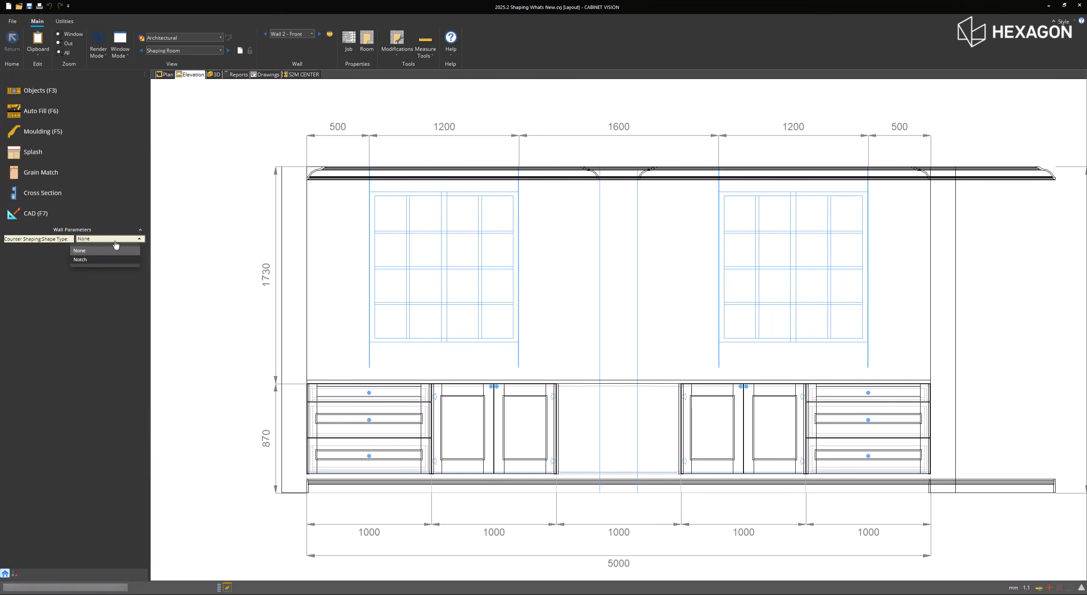
{"action": "left_click", "coordinate": [107, 260]}
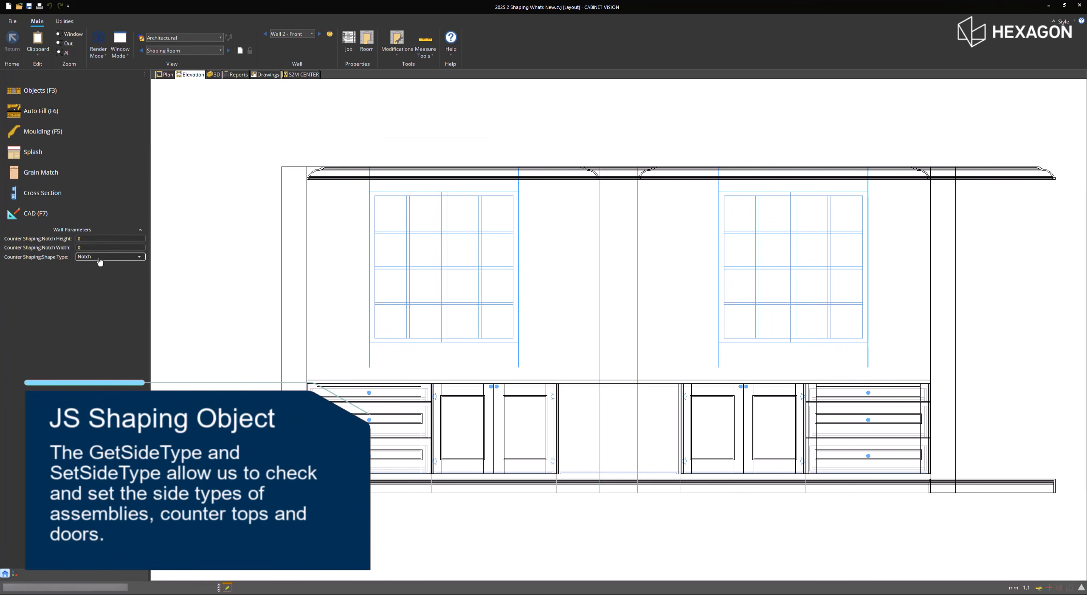
{"action": "left_click", "coordinate": [97, 240]}
{"action": "type", "text": "00"}
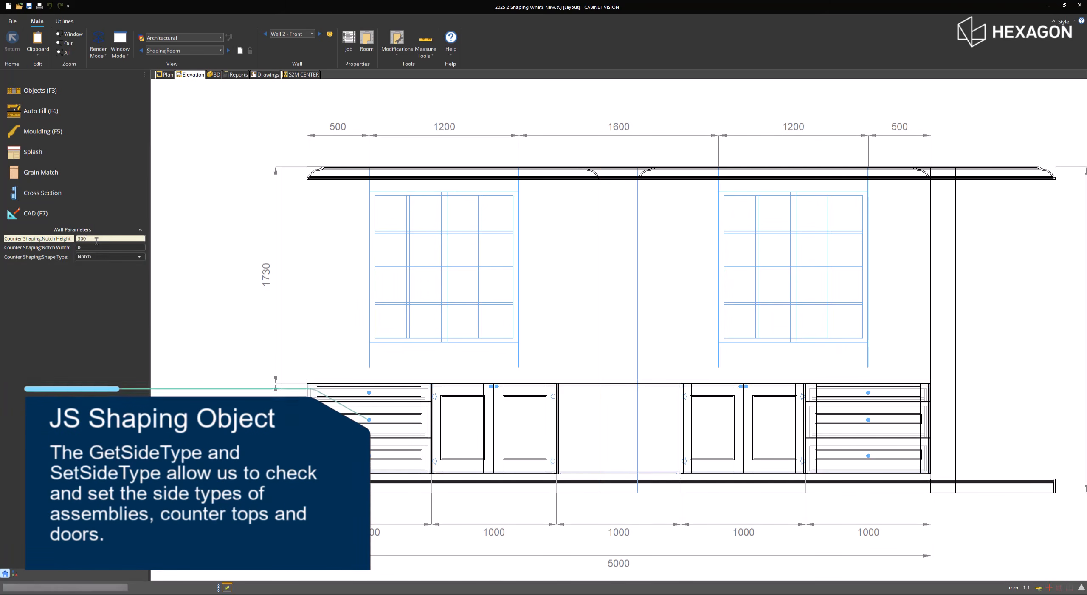
{"action": "left_click", "coordinate": [93, 248]}
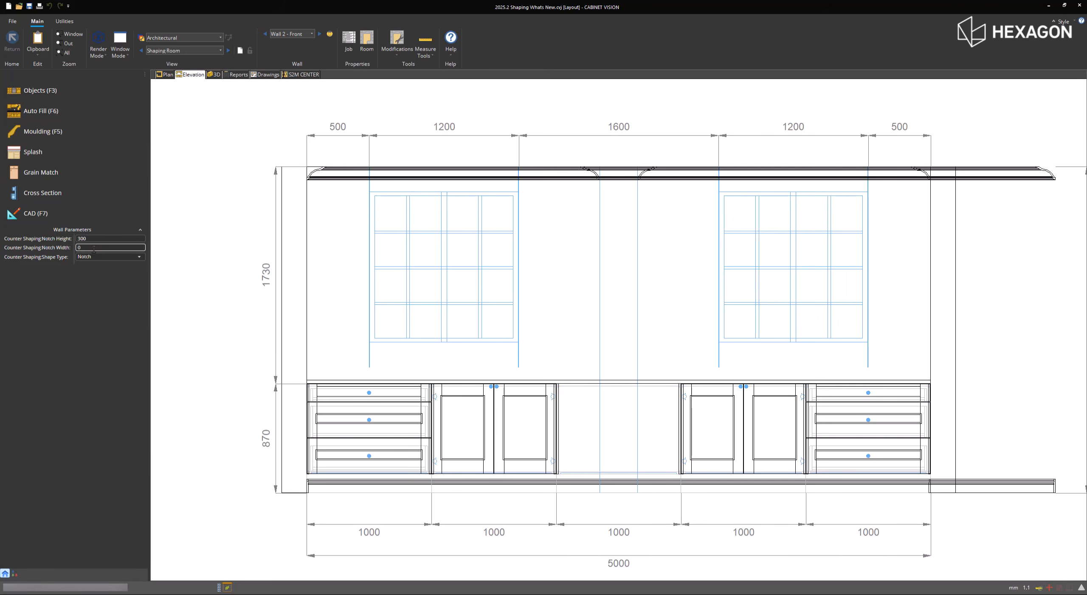
{"action": "left_click", "coordinate": [94, 249]}
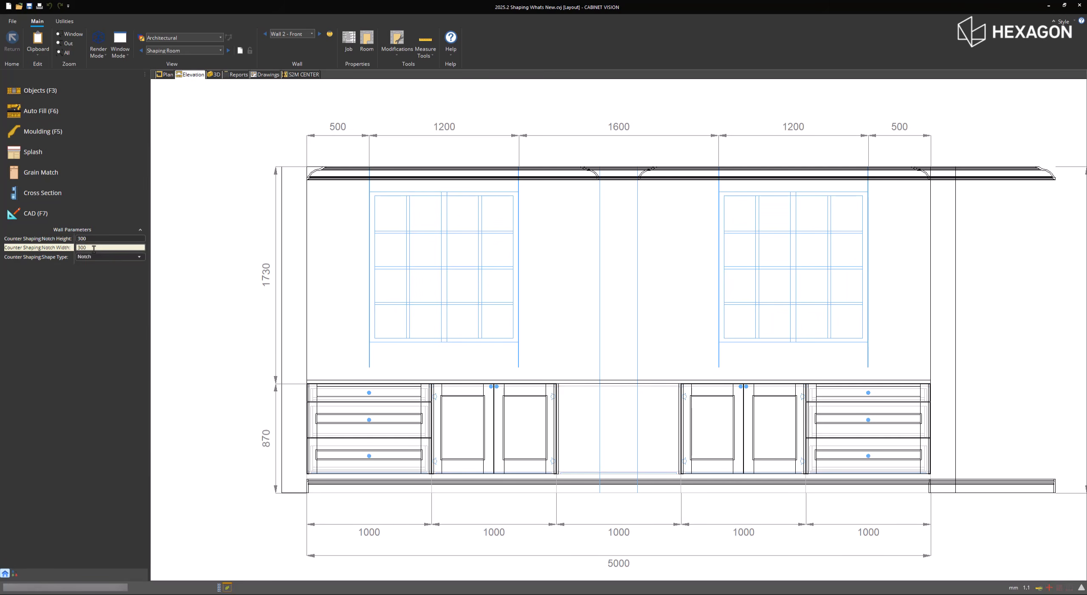
{"action": "key", "text": "Return"}
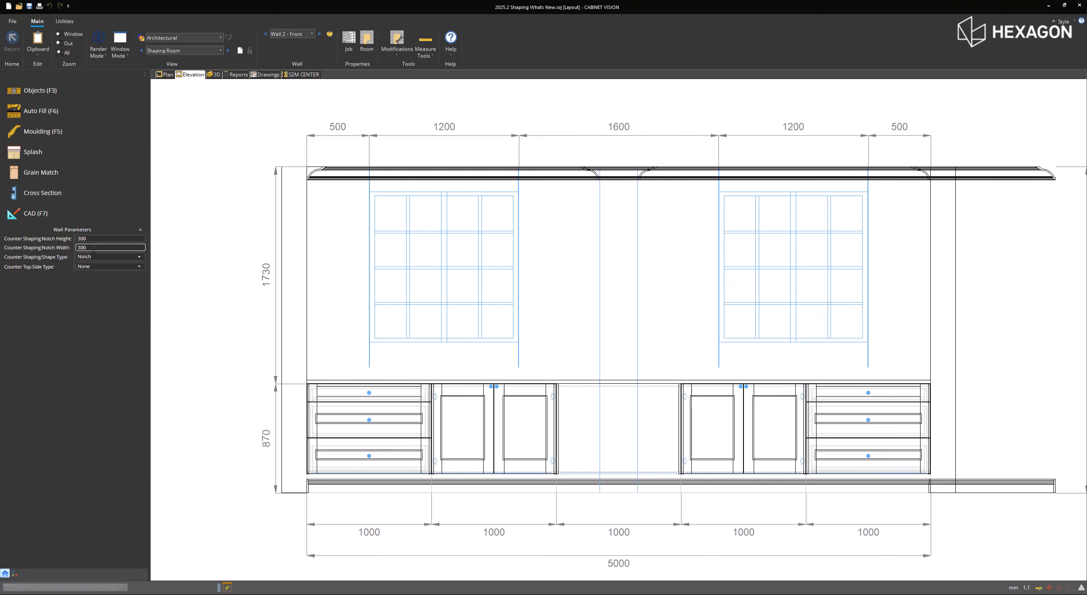
- Set the Wall 2 counter top side type to Splash and apply it to the elevation
{"action": "left_click", "coordinate": [103, 267]}
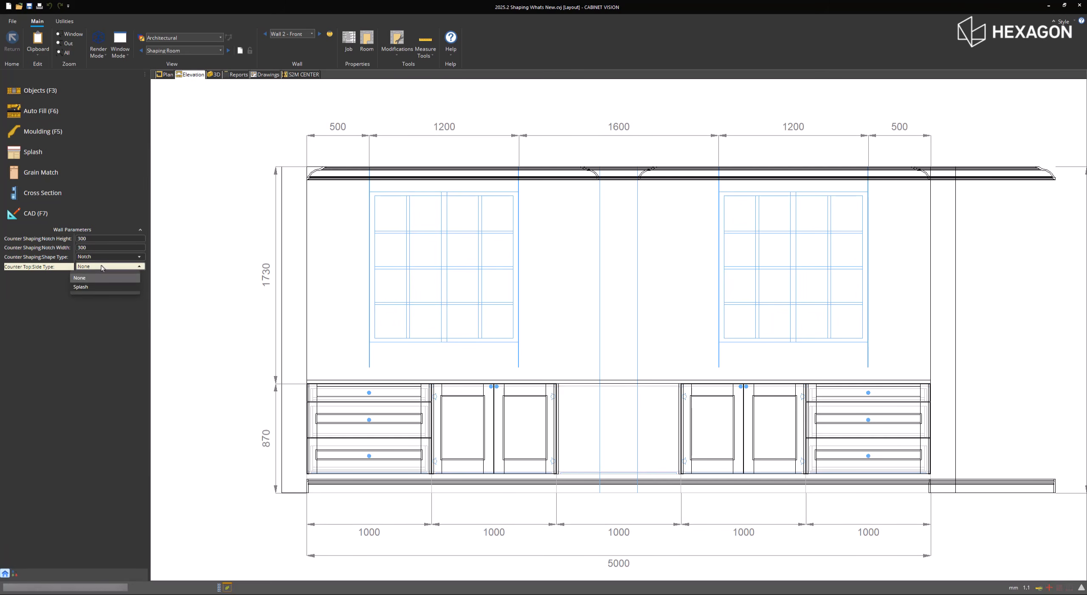
{"action": "left_click", "coordinate": [81, 286]}
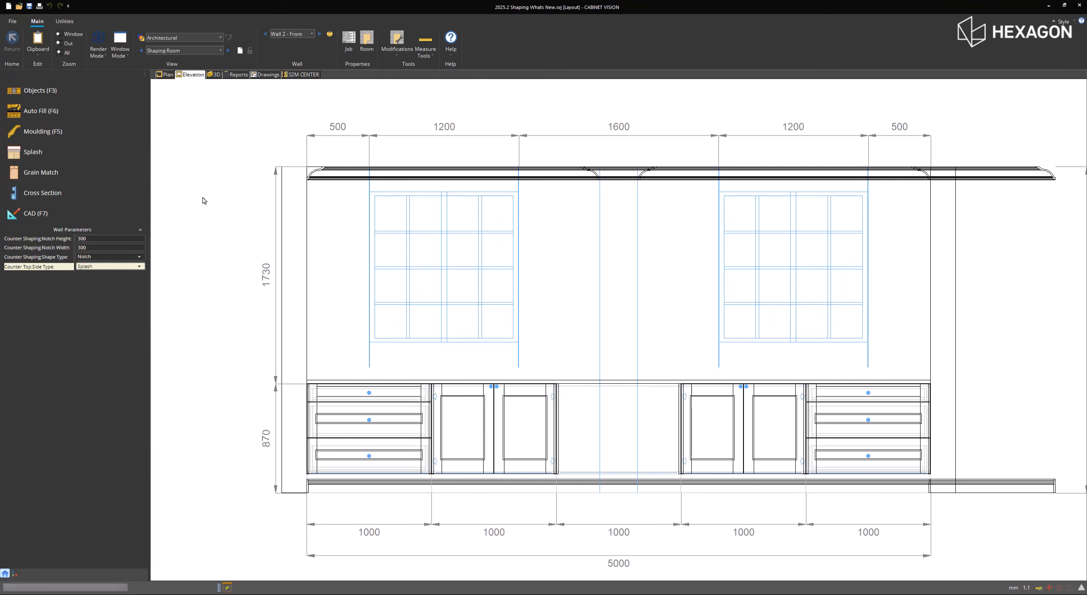
{"action": "left_click", "coordinate": [202, 197]}
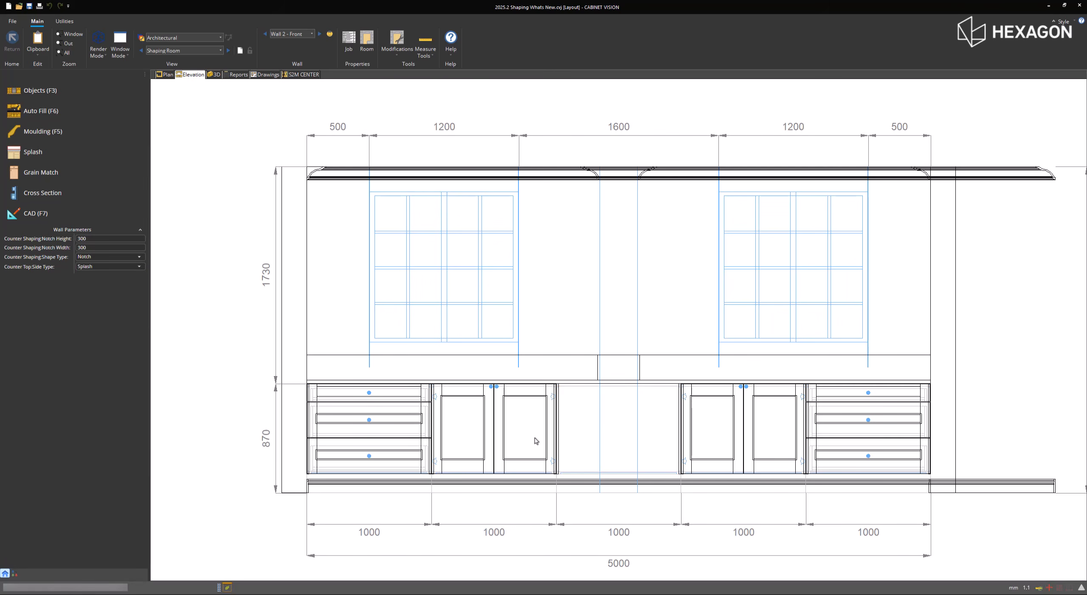
- Open 2 Door Base #36 for editing in 3D and set its shape side to Plan and shape type to Notch
{"action": "left_click", "coordinate": [571, 416]}
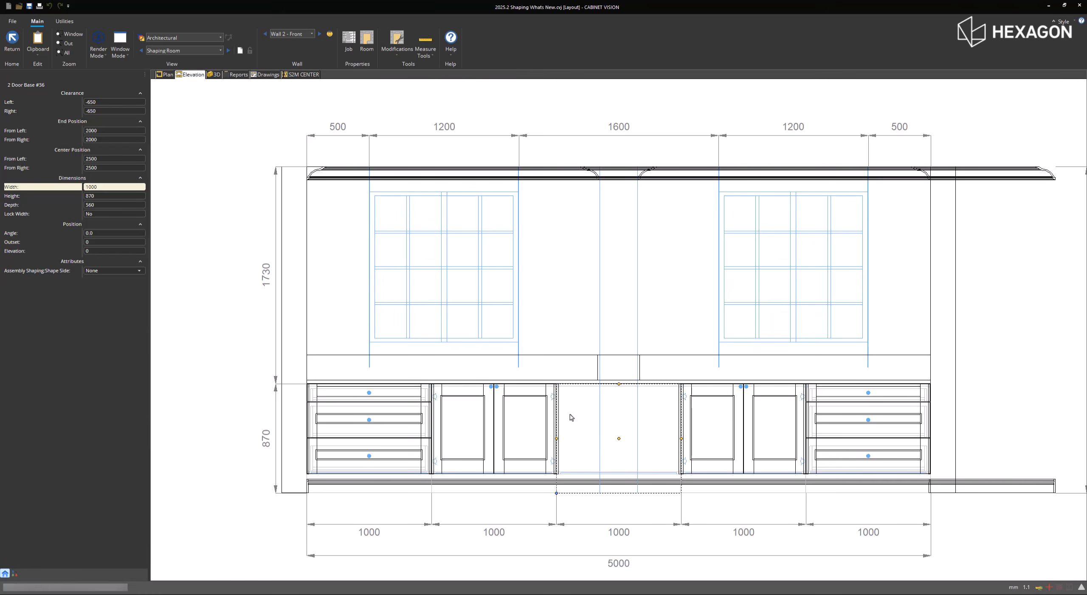
{"action": "right_click", "coordinate": [572, 417]}
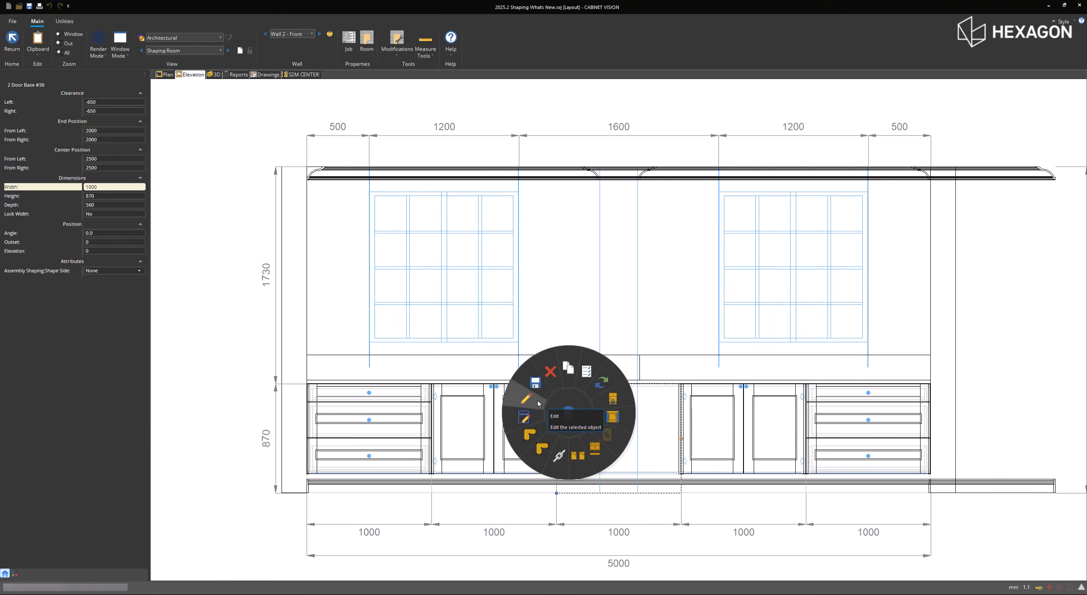
{"action": "left_click_drag", "start_coordinate": [586, 369], "coordinate": [611, 361]}
{"action": "left_click", "coordinate": [139, 157]}
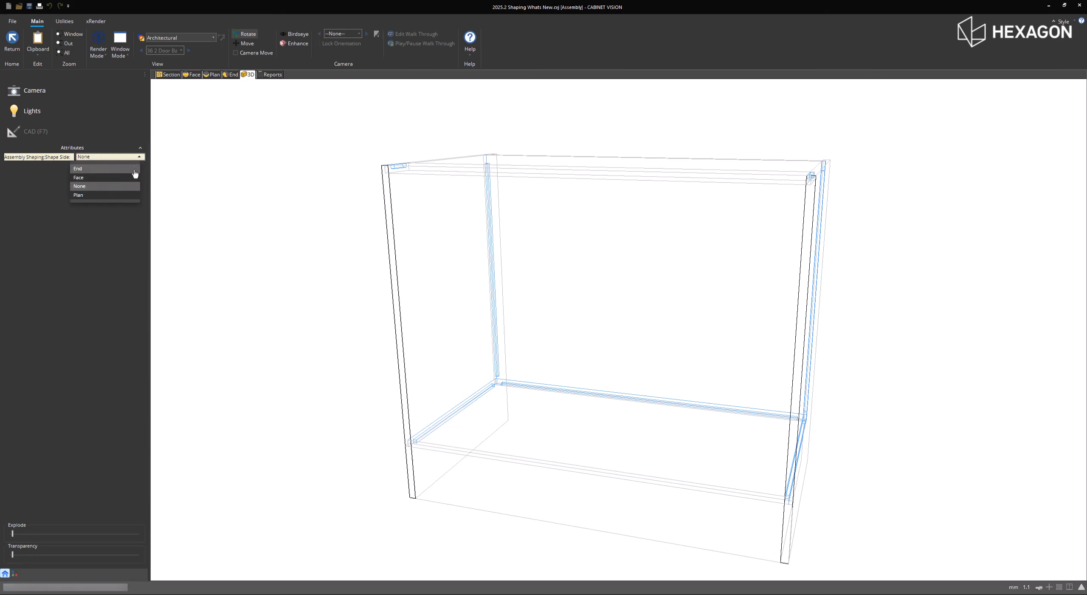
{"action": "left_click", "coordinate": [107, 195]}
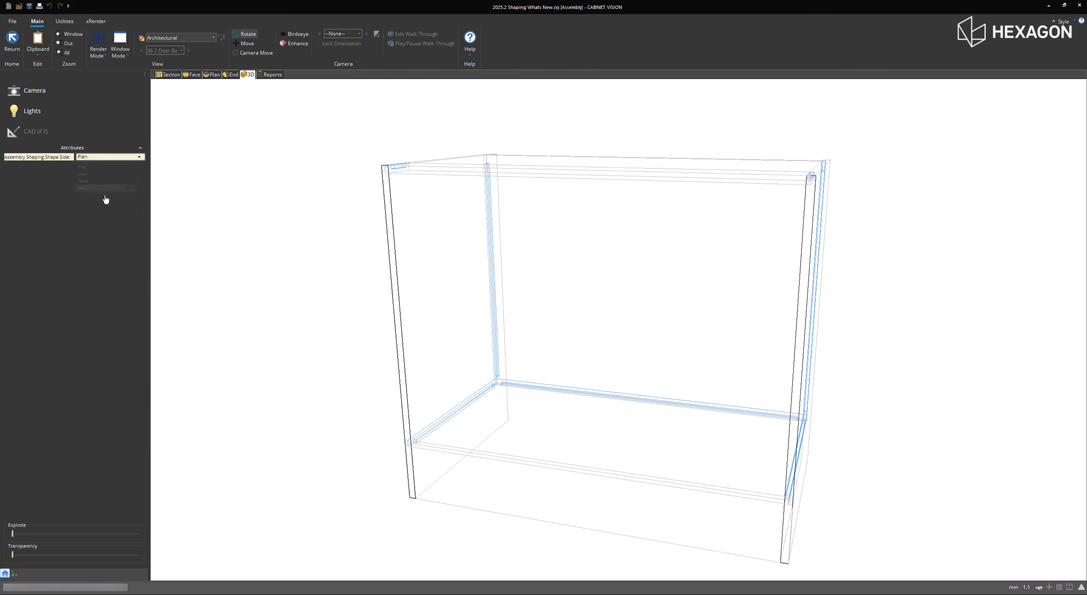
{"action": "left_click", "coordinate": [138, 166]}
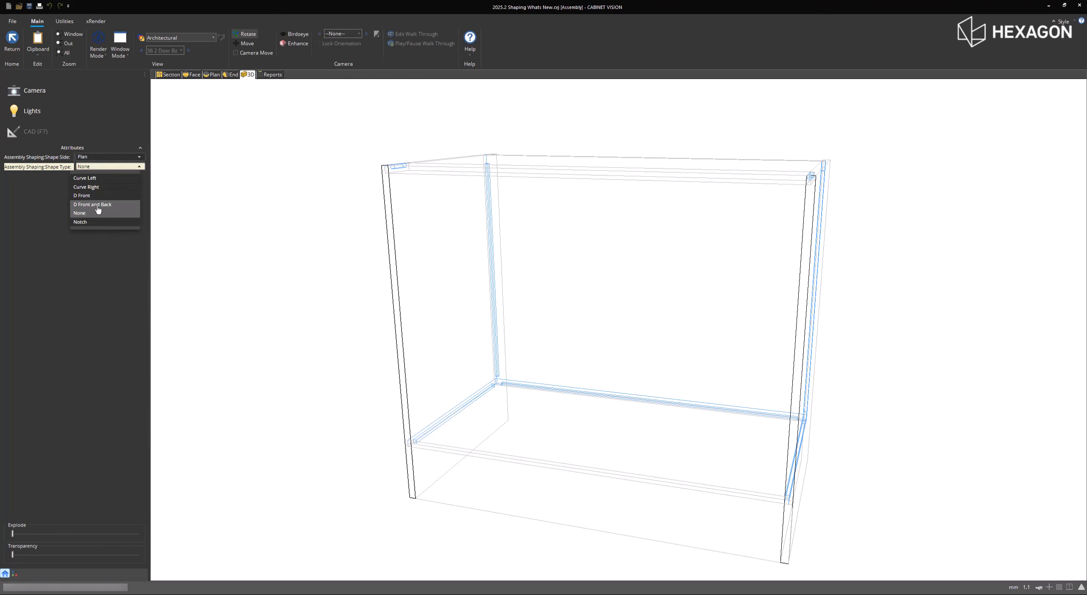
{"action": "left_click", "coordinate": [97, 222]}
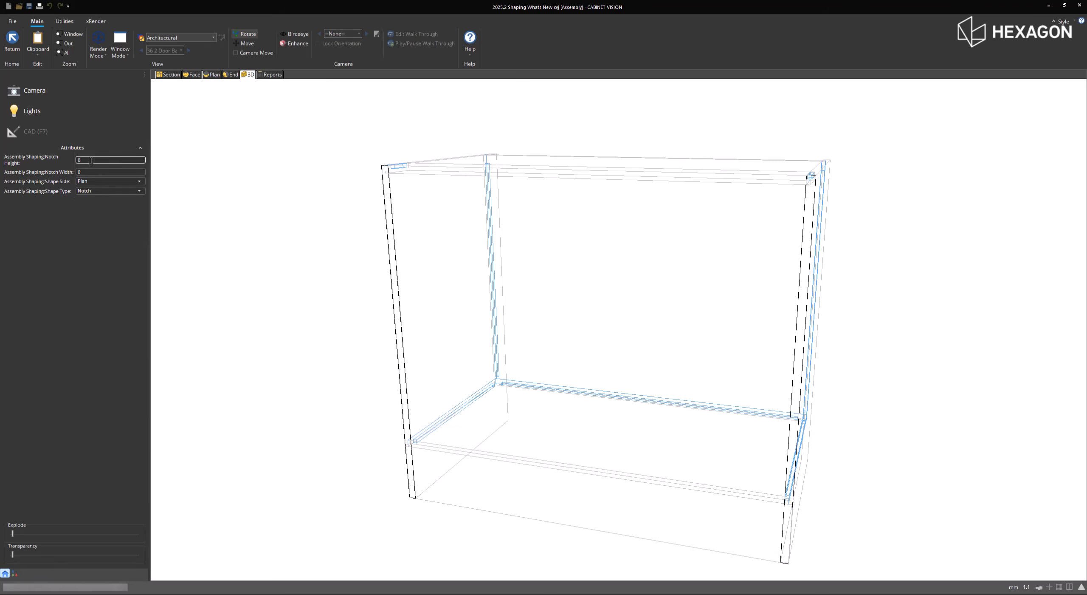
- Set the cabinet's notch height and notch width to 300
{"action": "left_click", "coordinate": [90, 160]}
{"action": "type", "text": "300"}
{"action": "left_click", "coordinate": [91, 171]}
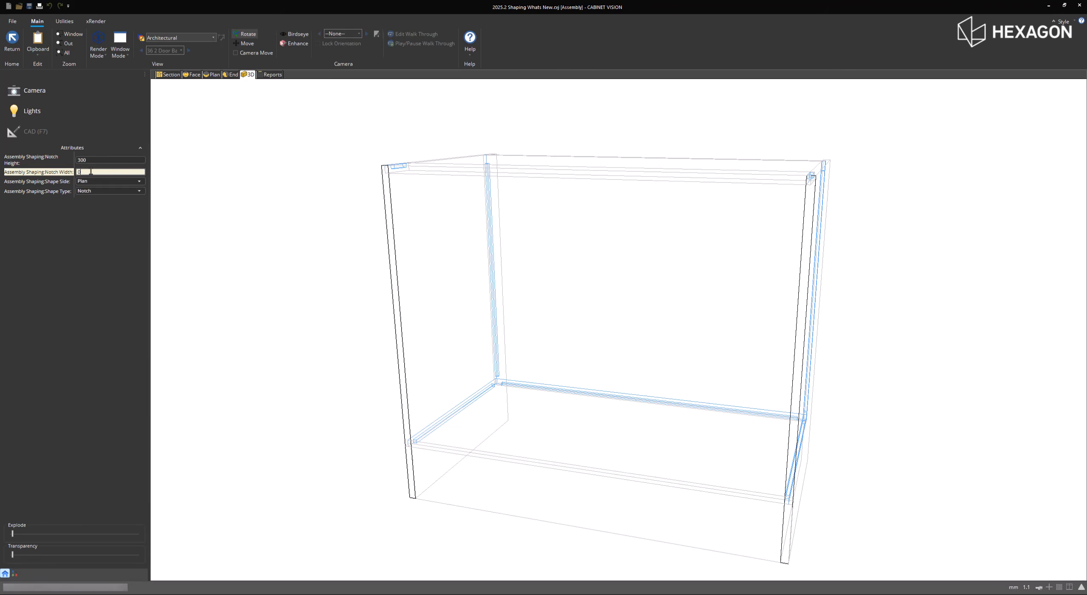
{"action": "key", "text": "Return"}
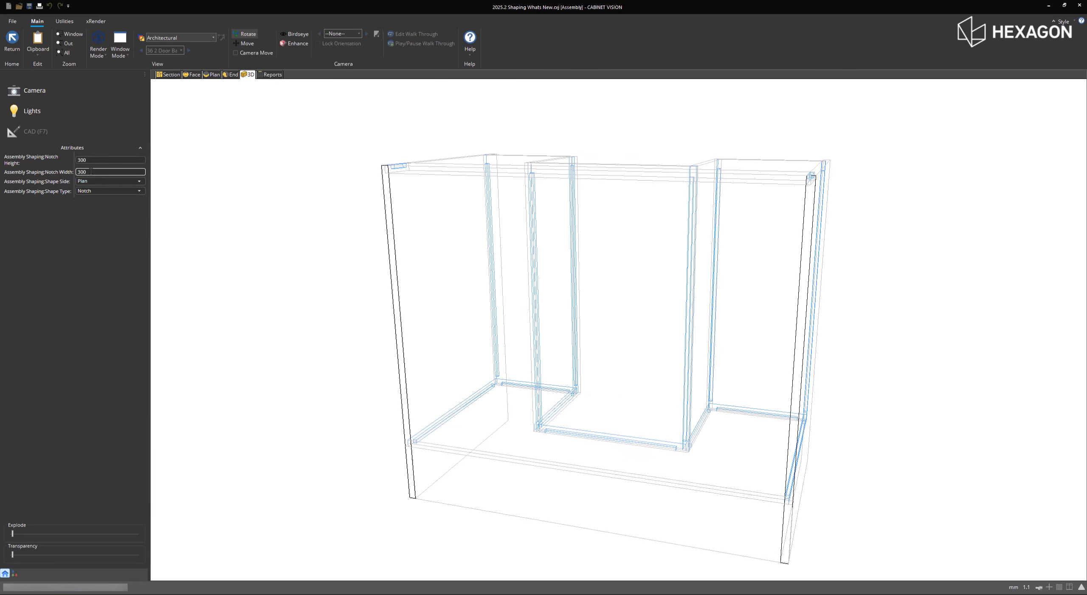
- Change the cabinet's notch height and notch width to 350
{"action": "left_click", "coordinate": [90, 160]}
{"action": "type", "text": "350"}
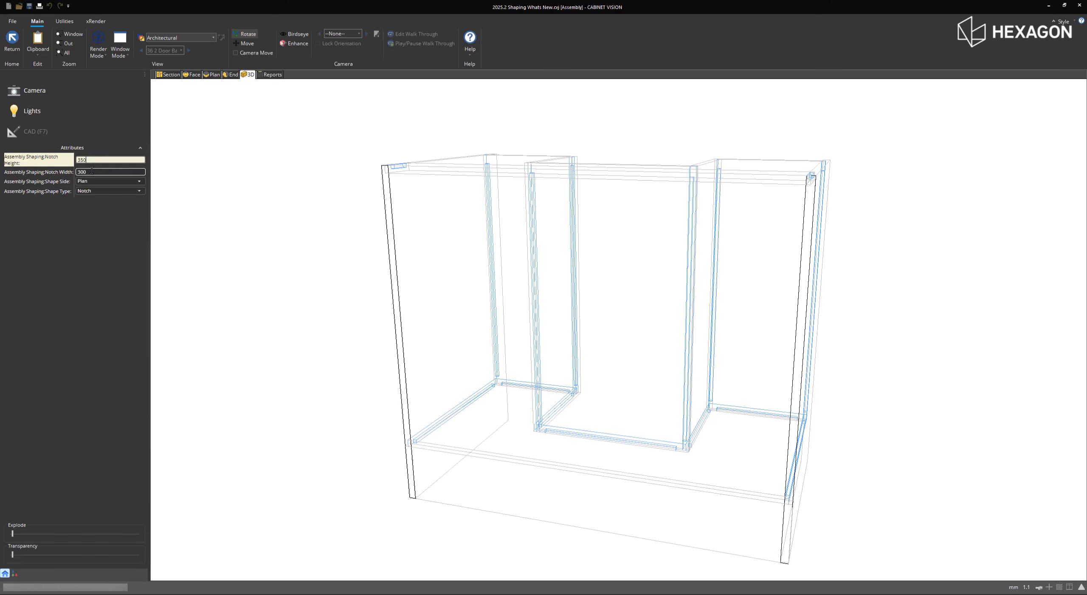
{"action": "left_click", "coordinate": [92, 171]}
{"action": "type", "text": "3"}
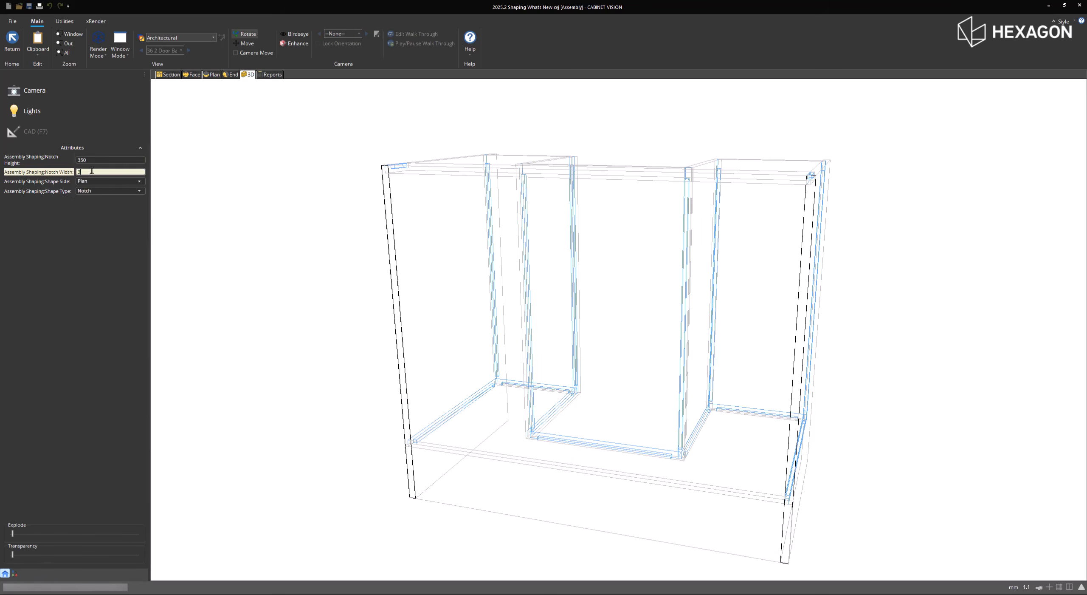
{"action": "type", "text": "50"}
{"action": "key", "text": "Return"}
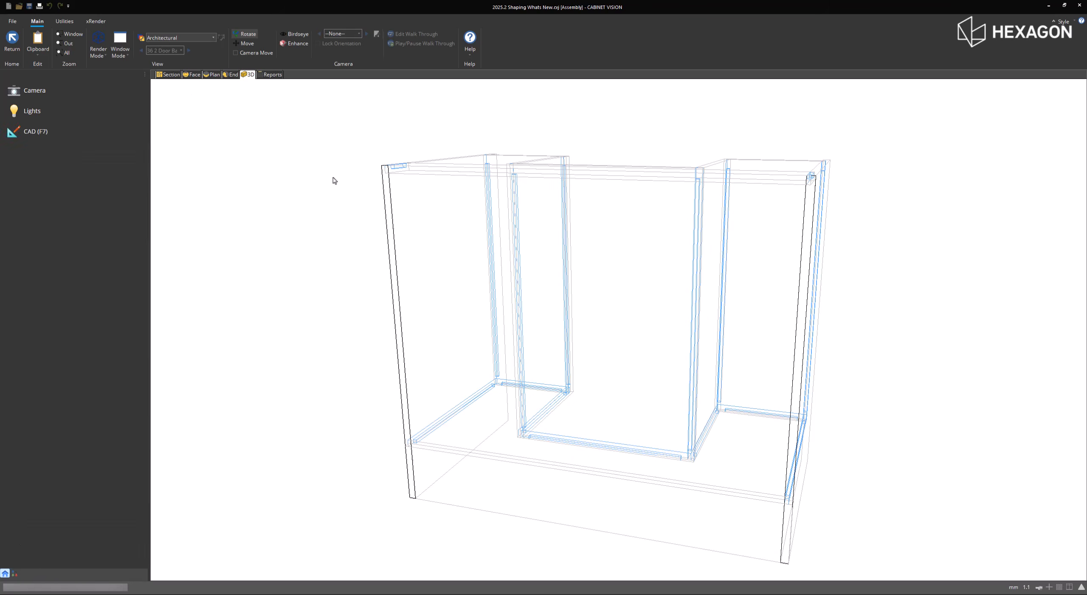
- Add a fixed shelf inside the notched base cabinet with a horizontal split of its interior section
{"action": "left_click", "coordinate": [173, 76]}
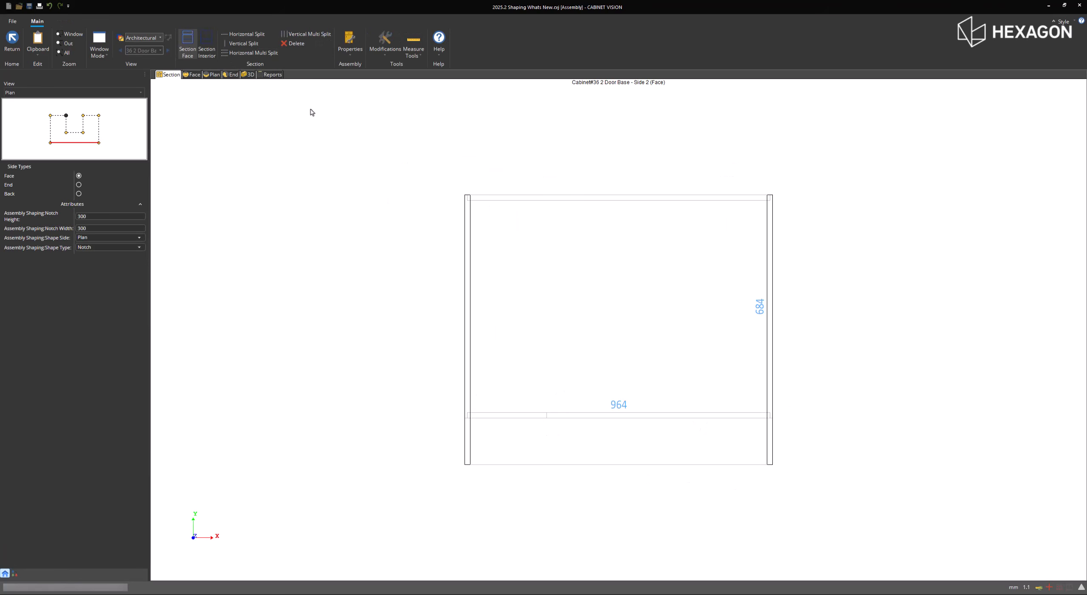
{"action": "left_click", "coordinate": [207, 46]}
{"action": "left_click", "coordinate": [245, 34]}
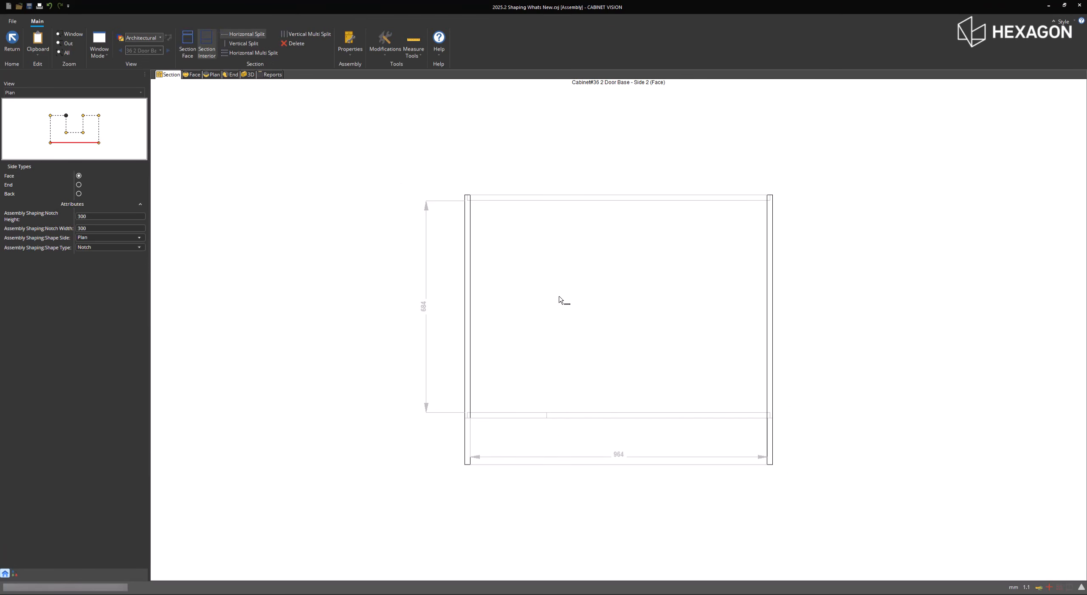
{"action": "left_click", "coordinate": [570, 311]}
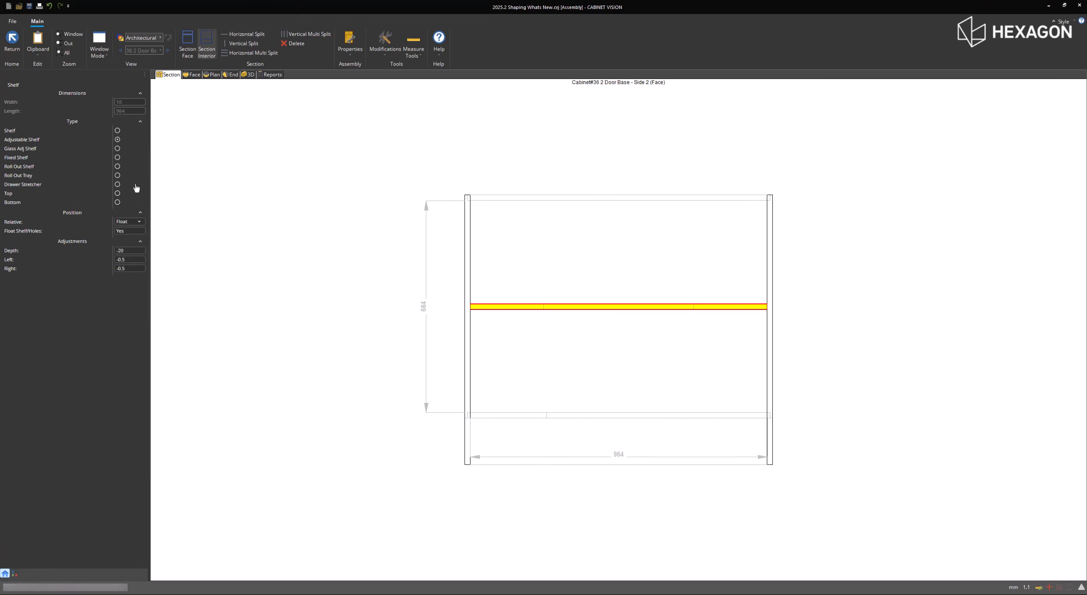
{"action": "left_click", "coordinate": [118, 157]}
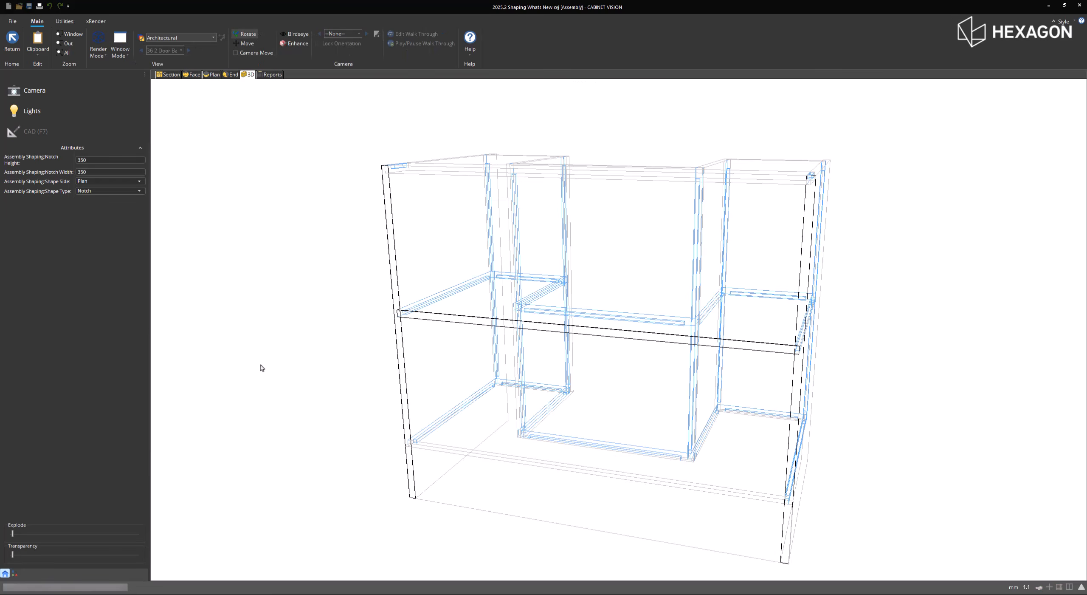
- Inspect the notched cabinet and its shelf in 3D, return to the room layout and check the counter and splash around the column
{"action": "left_click_drag", "start_coordinate": [231, 288], "coordinate": [549, 293]}
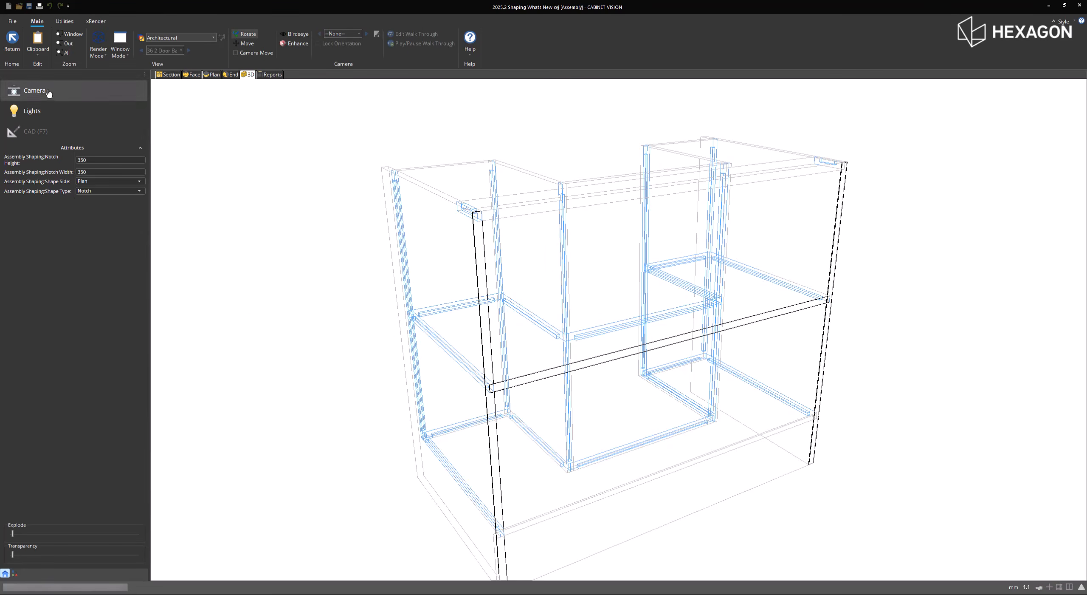
{"action": "left_click", "coordinate": [11, 49]}
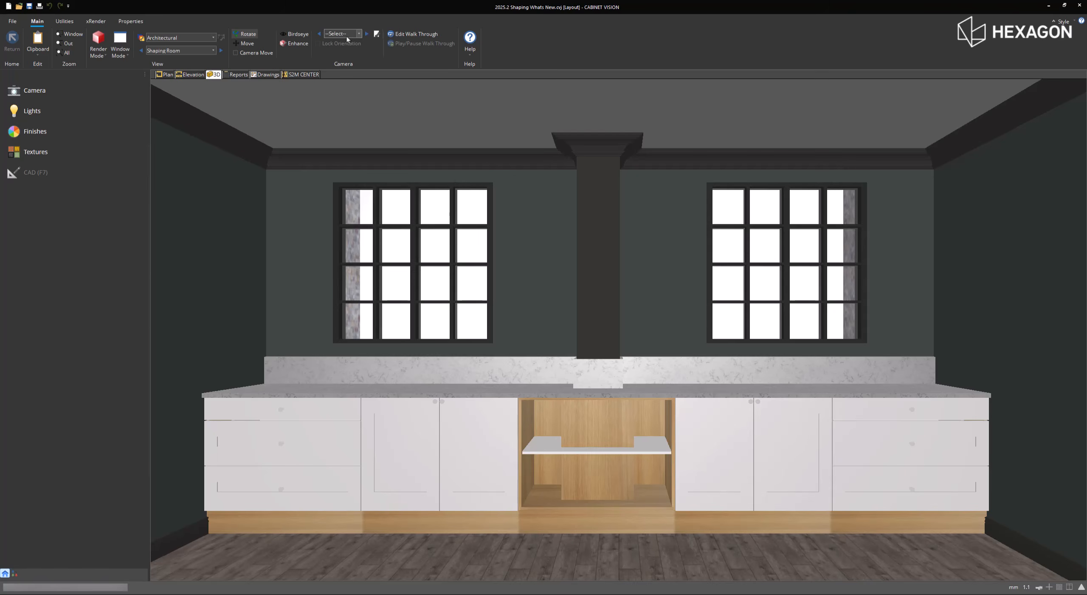
{"action": "left_click", "coordinate": [888, 504]}
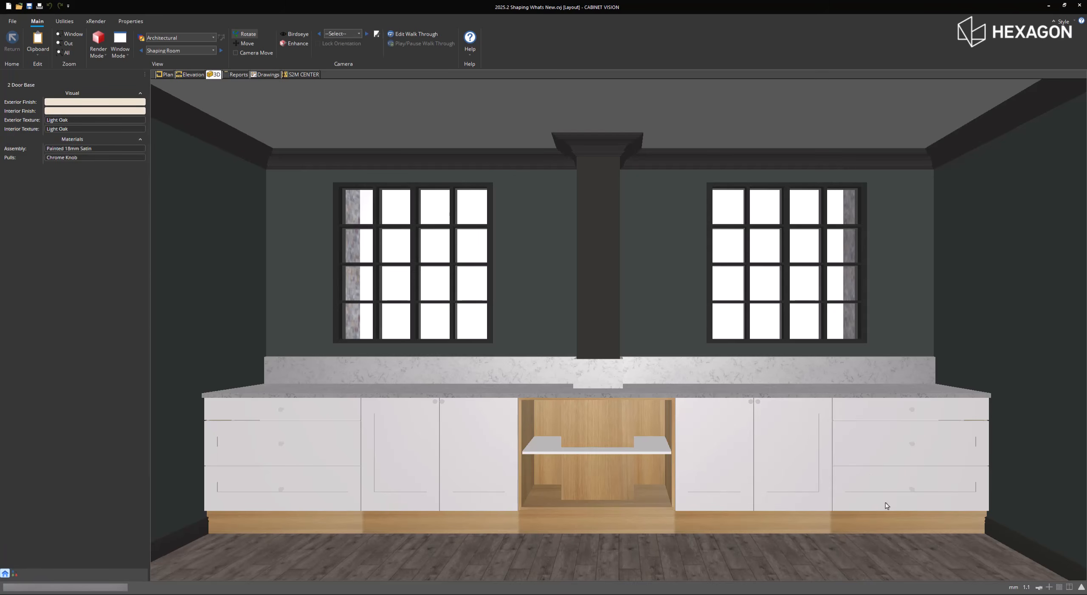
- From the wall elevation, open the three-drawer cabinet, 2 Door Base #38, for editing in 3D
{"action": "left_click", "coordinate": [183, 75]}
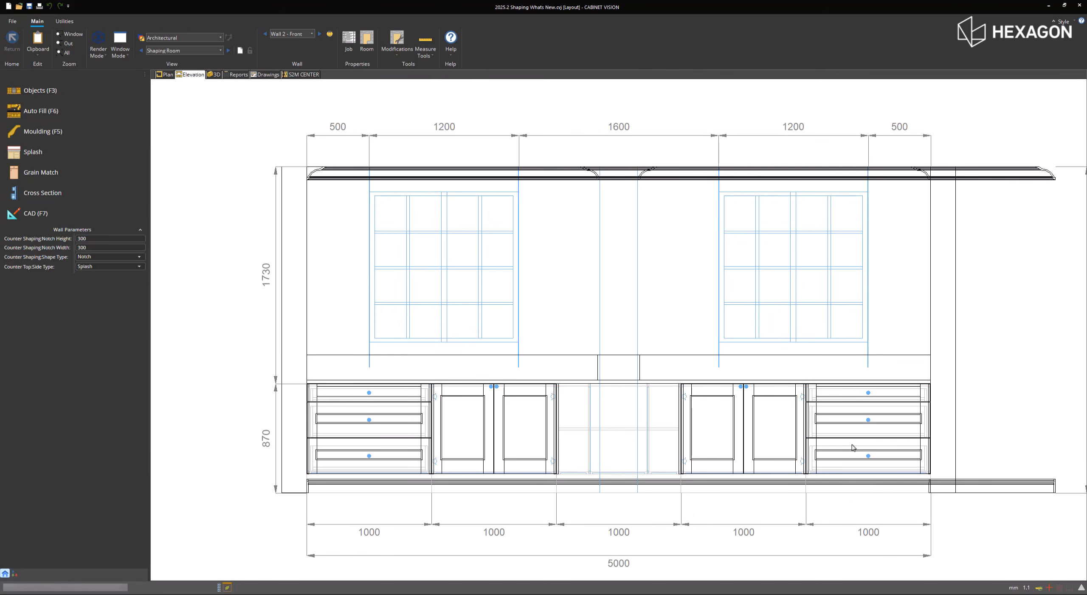
{"action": "left_click", "coordinate": [853, 446]}
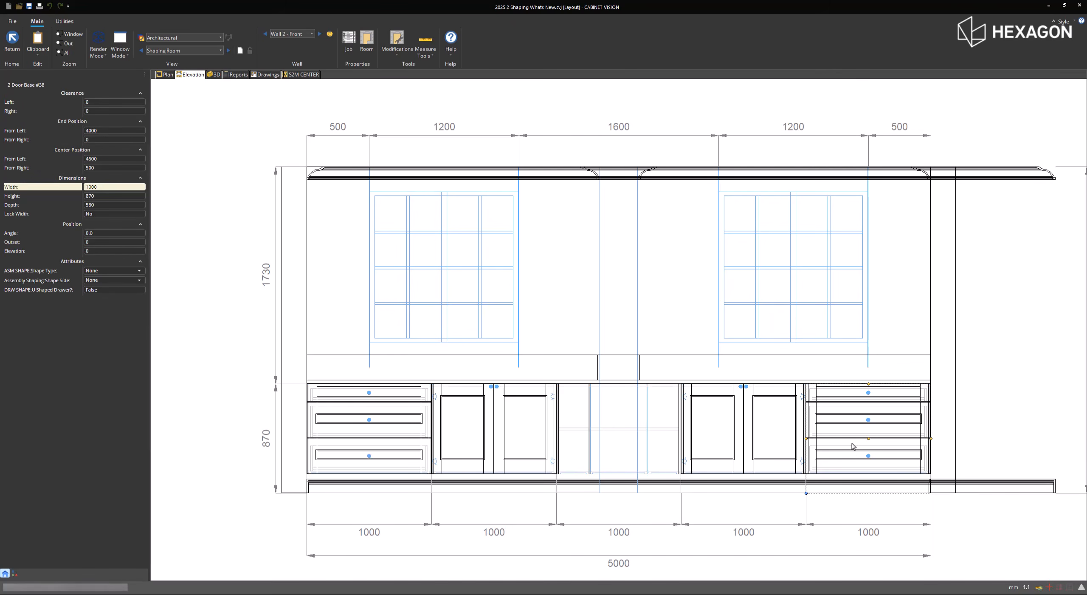
{"action": "right_click", "coordinate": [851, 443]}
{"action": "left_click", "coordinate": [817, 431]}
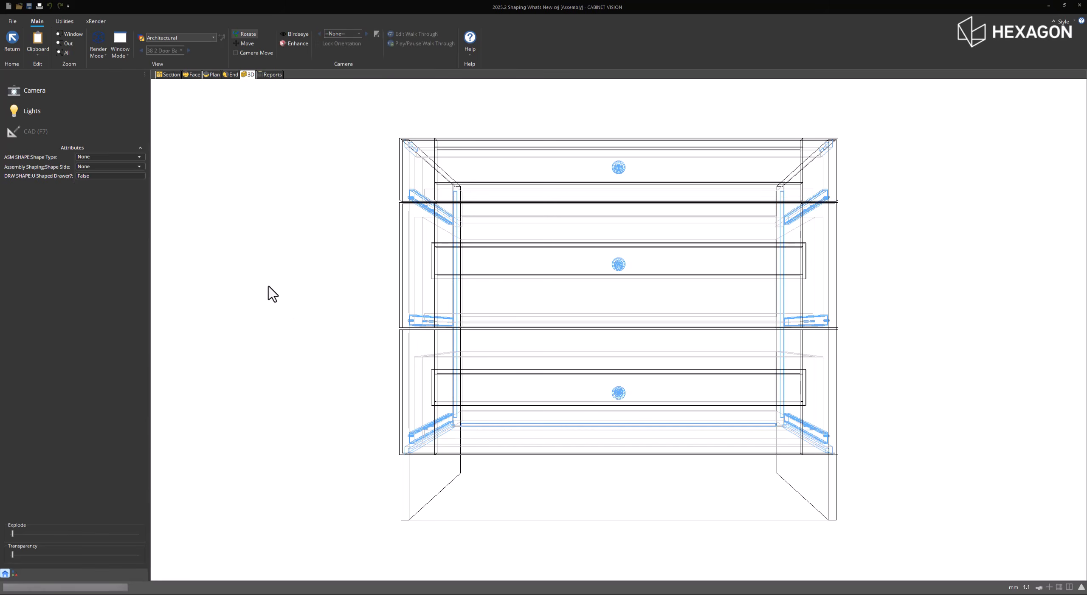
- Set the U Shaped Drawer attribute to True for the drawer cabinet and inspect its drawer boxes from above
{"action": "left_click_drag", "start_coordinate": [278, 366], "coordinate": [569, 352]}
{"action": "scroll", "coordinate": [563, 349], "scroll_direction": "down", "scroll_amount": 2}
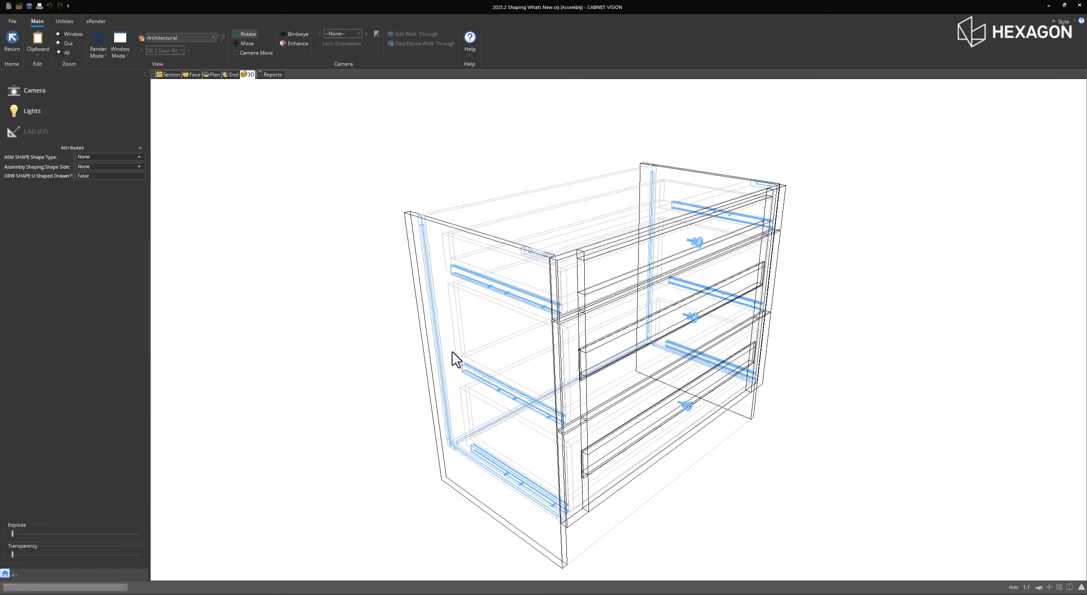
{"action": "left_click", "coordinate": [112, 177]}
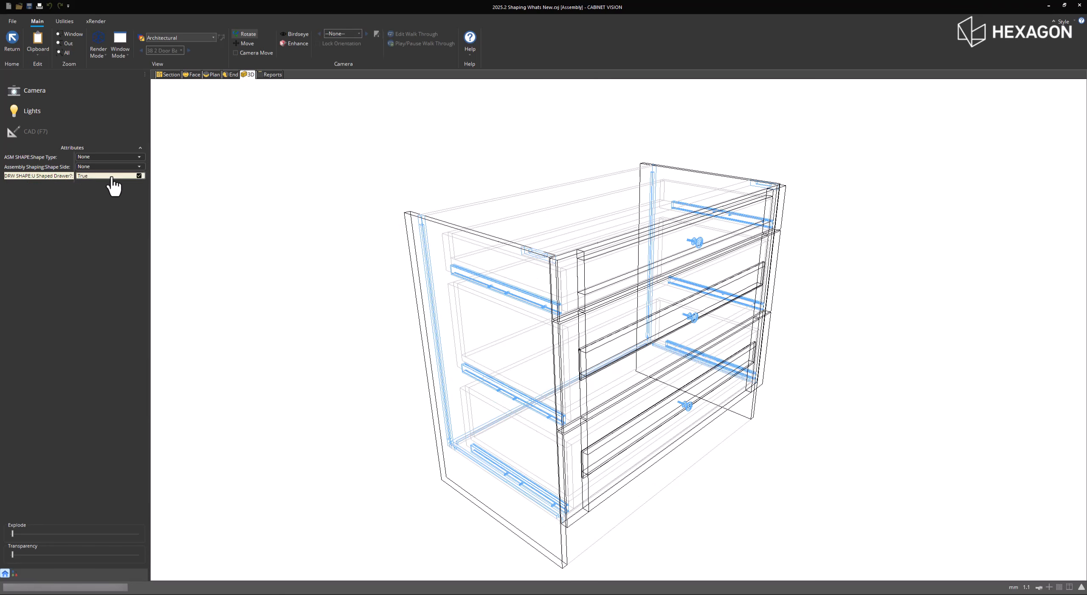
{"action": "left_click", "coordinate": [5, 176]}
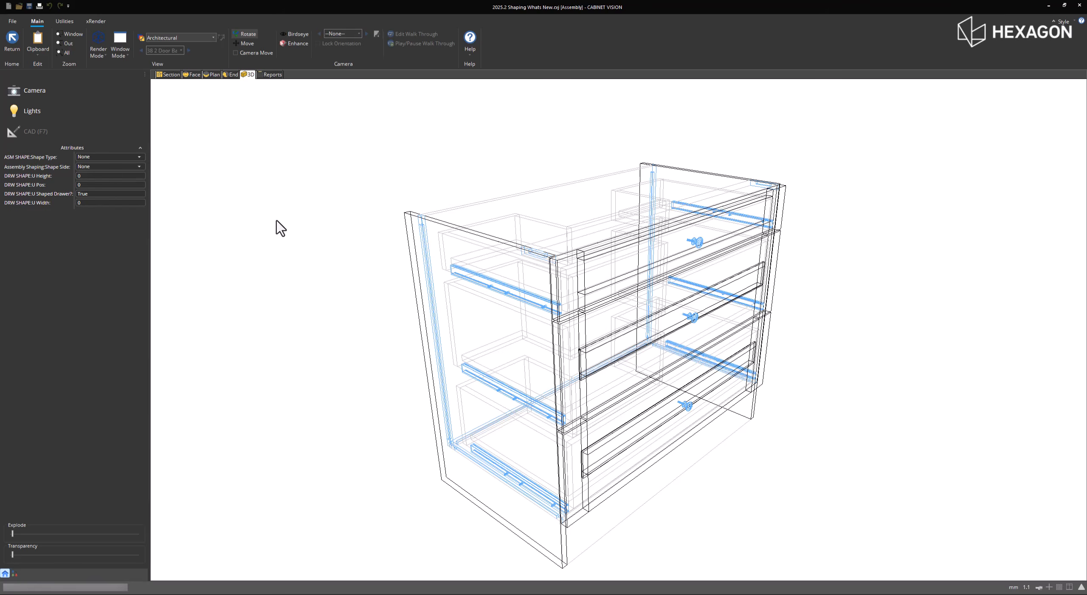
{"action": "left_click_drag", "start_coordinate": [514, 225], "coordinate": [504, 316]}
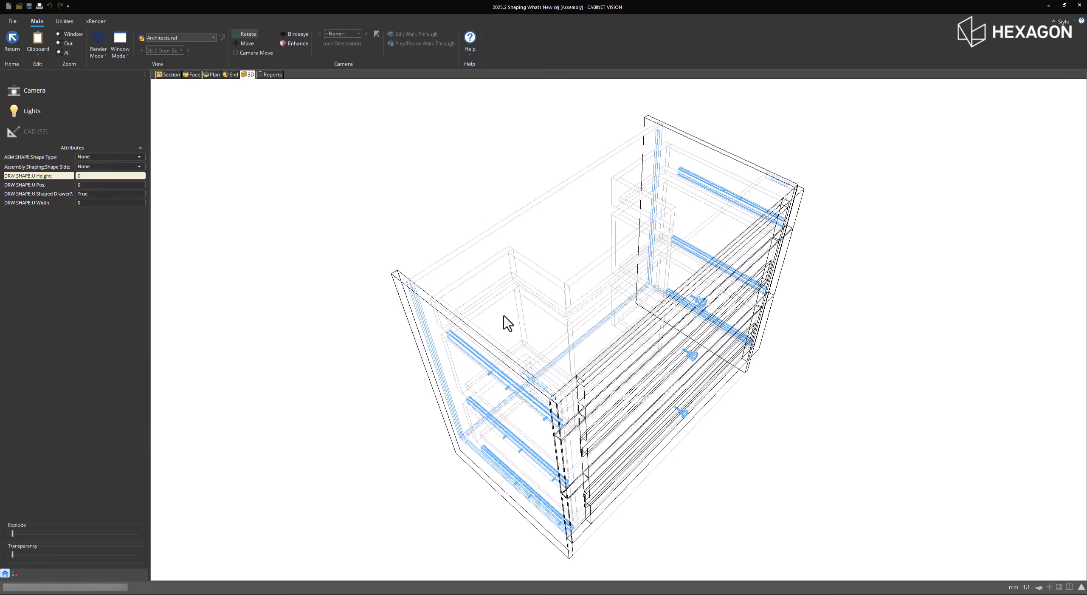
- Try a U Width of 600 on the U-shaped drawers and reset the width to 0
{"action": "left_click", "coordinate": [95, 203]}
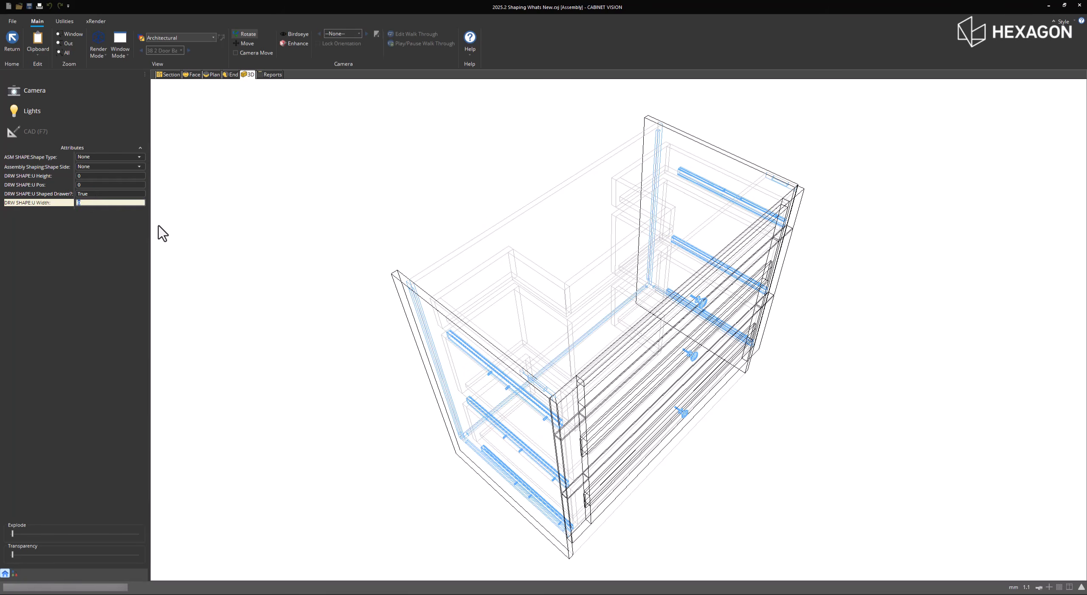
{"action": "key", "text": "Return"}
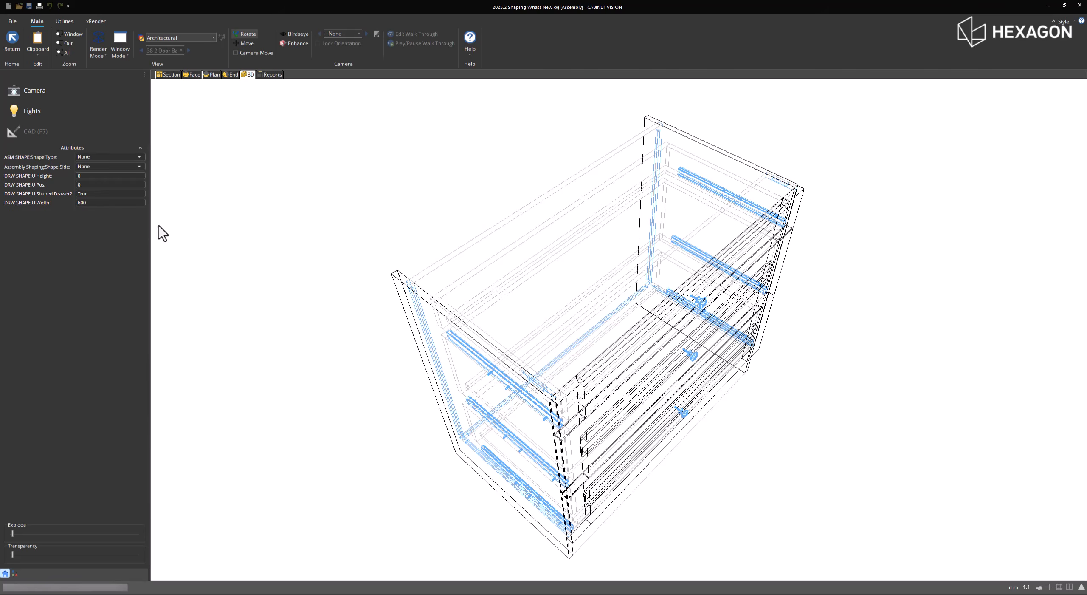
{"action": "left_click", "coordinate": [121, 203]}
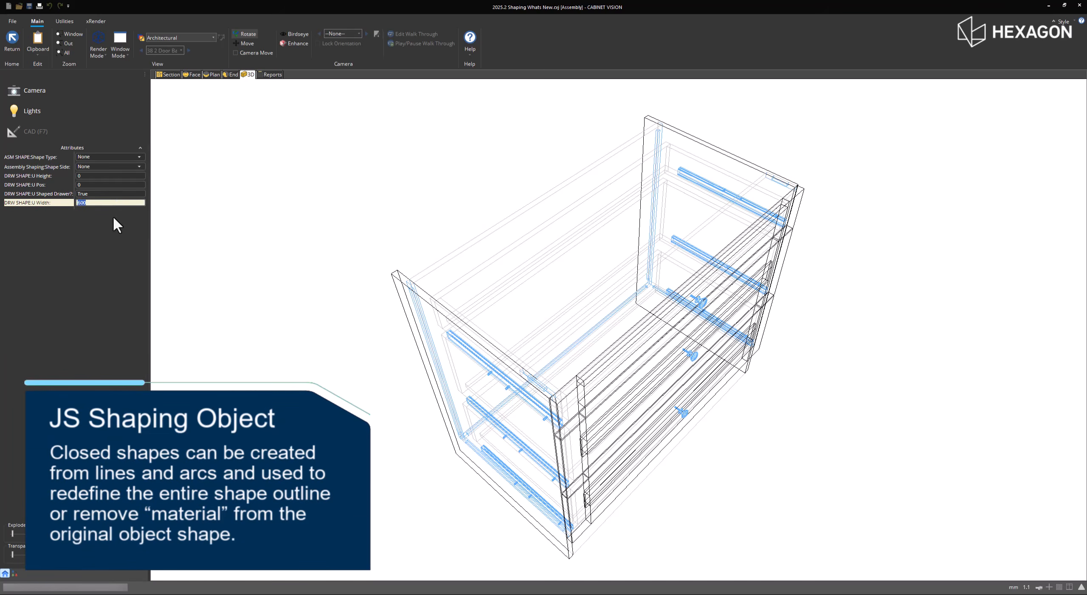
{"action": "type", "text": "0"}
{"action": "key", "text": "Return"}
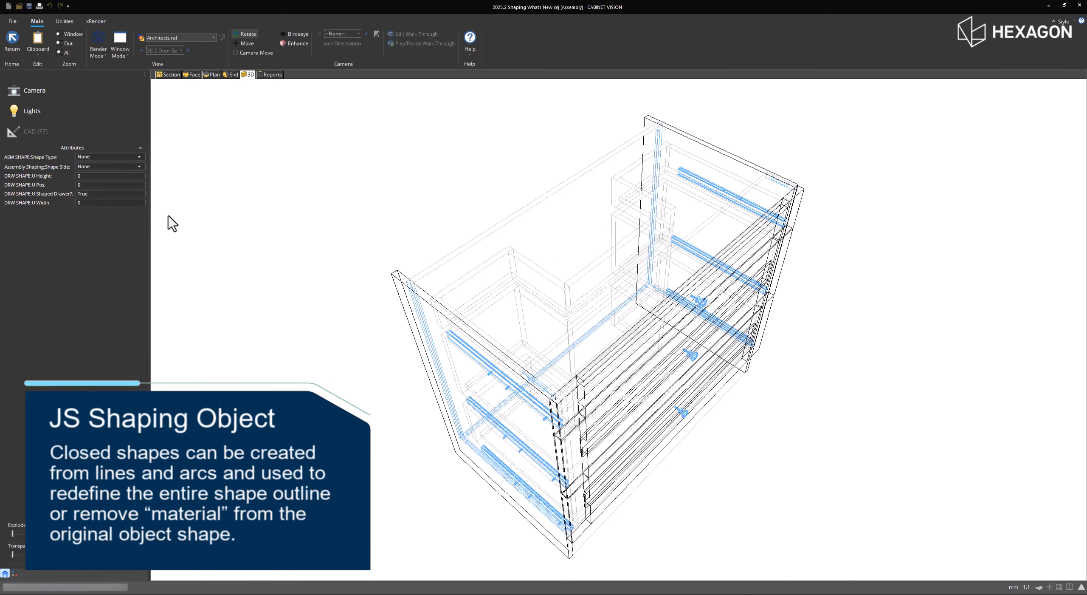
- Switch the U Shaped Drawer attribute to False and back to True, comparing the drawer boxes in 3D
{"action": "left_click", "coordinate": [106, 195]}
{"action": "left_click", "coordinate": [139, 194]}
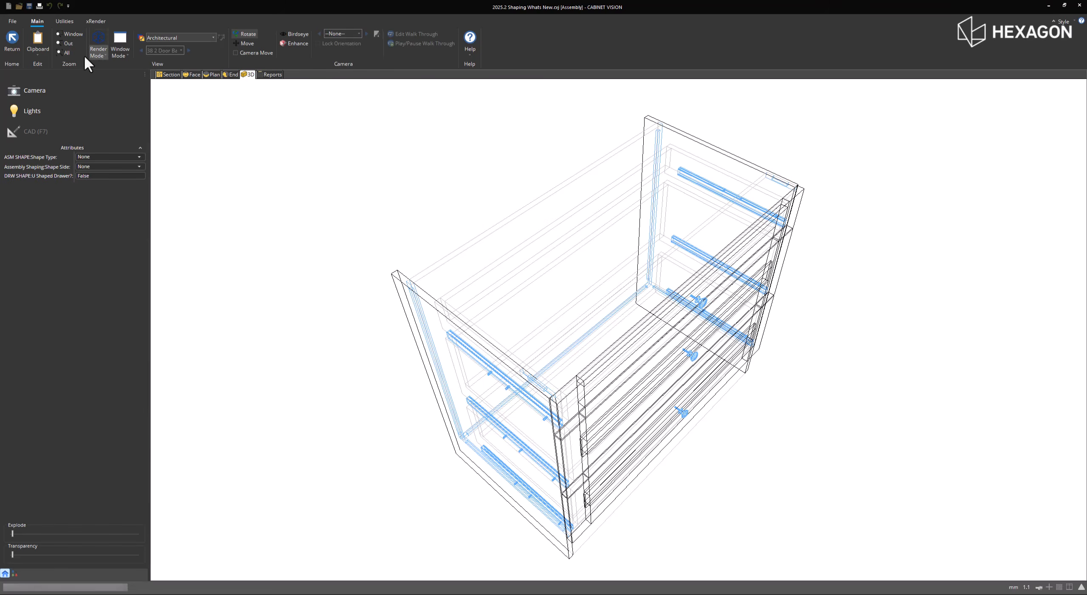
{"action": "left_click", "coordinate": [67, 53]}
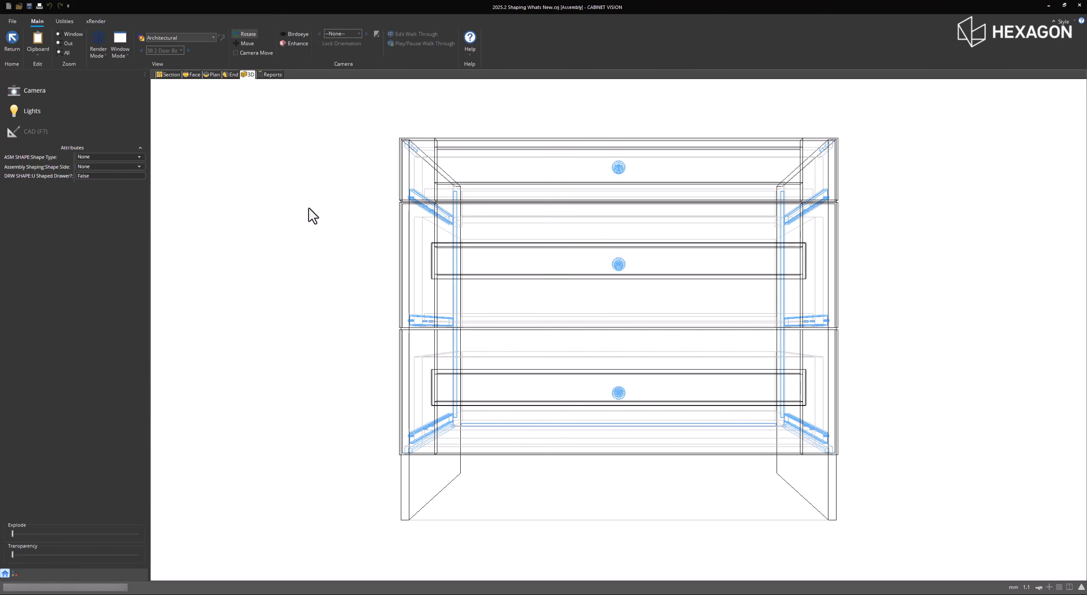
{"action": "left_click_drag", "start_coordinate": [311, 213], "coordinate": [640, 316]}
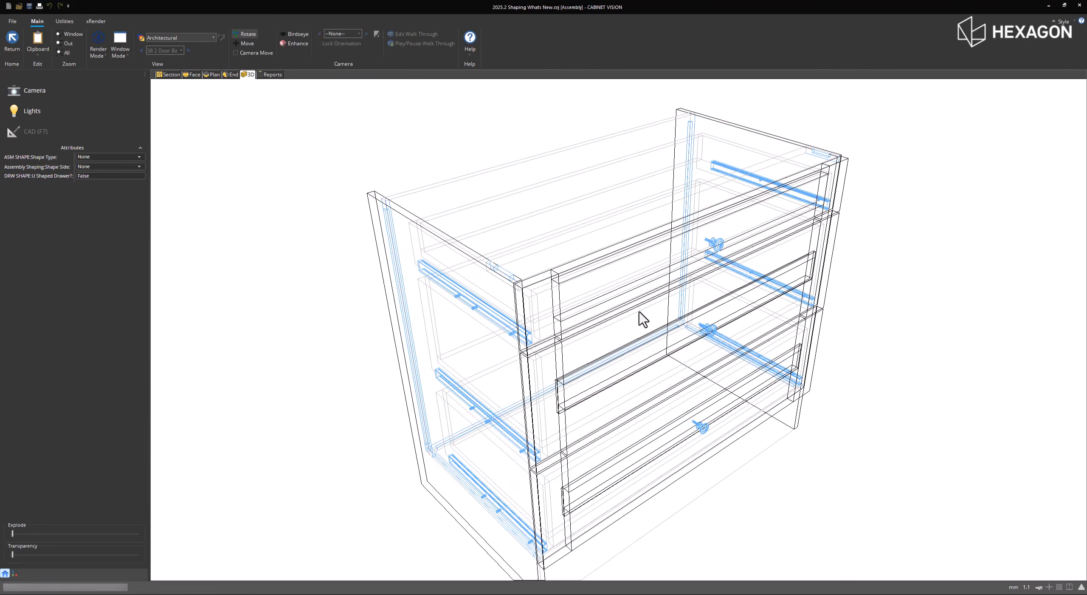
{"action": "left_click", "coordinate": [91, 176]}
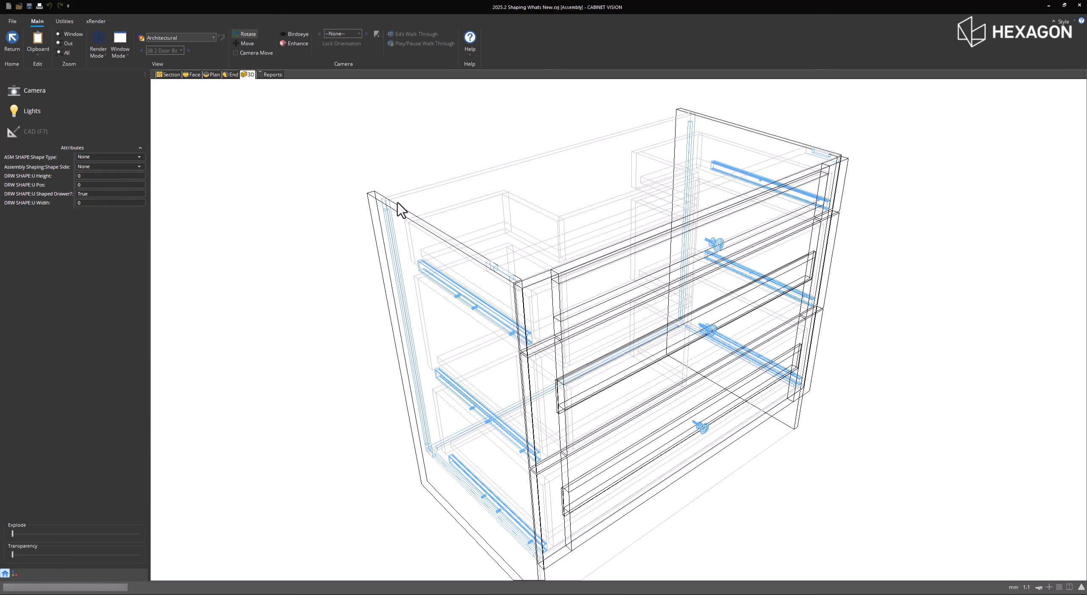
{"action": "left_click_drag", "start_coordinate": [397, 201], "coordinate": [347, 255]}
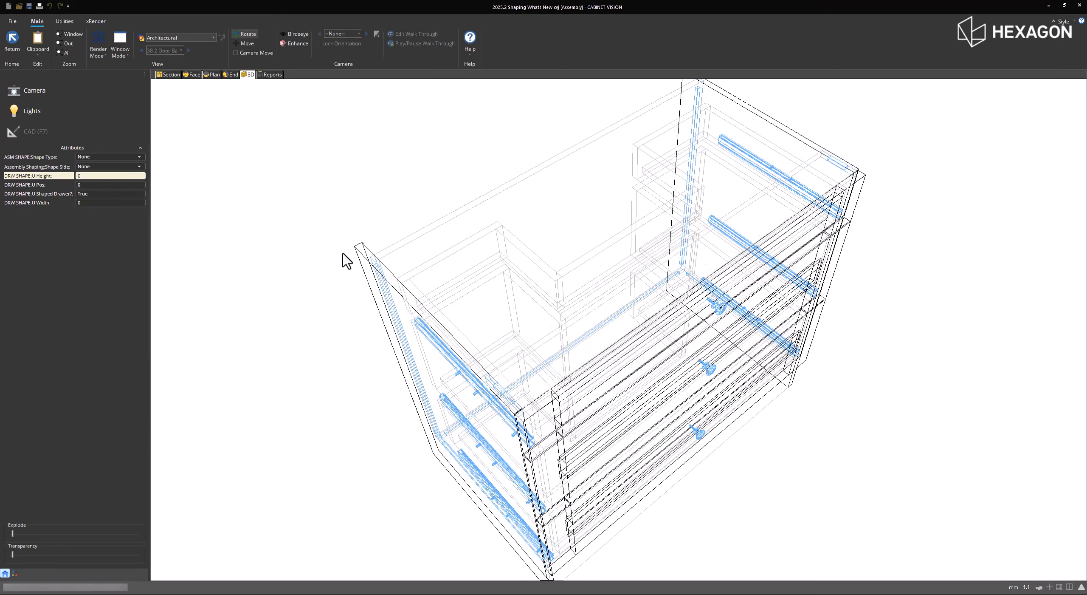
- Try U Height values of 700 and 600 on the U-shaped drawers
{"action": "left_click", "coordinate": [93, 176]}
{"action": "type", "text": "700"}
{"action": "key", "text": "Return"}
{"action": "left_click", "coordinate": [92, 175]}
{"action": "type", "text": "60"}
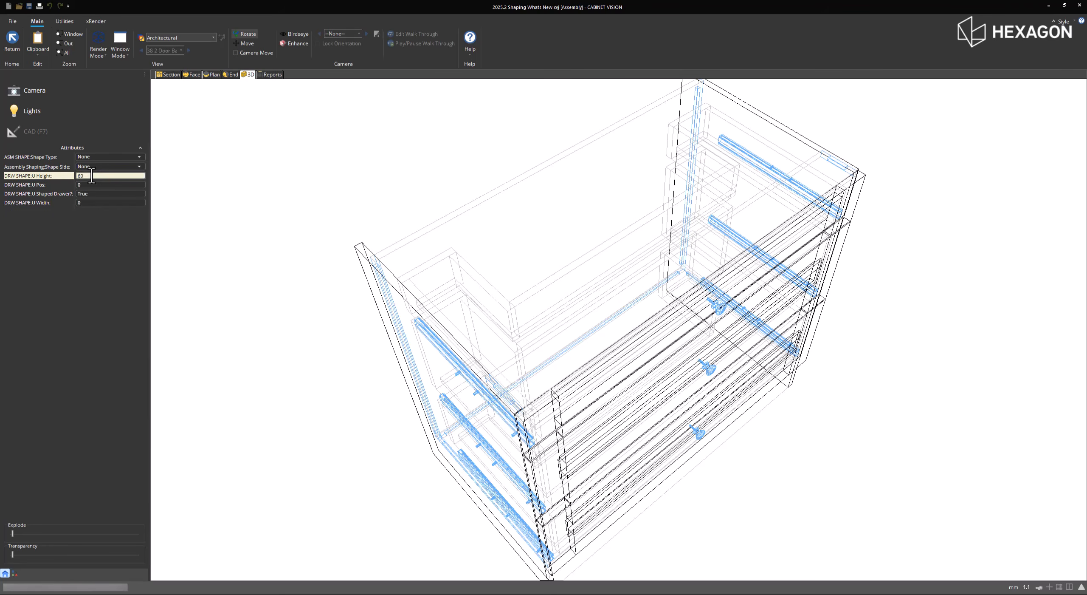
{"action": "type", "text": "0"}
{"action": "key", "text": "Return"}
- Try smaller U Height values of 500 and 200 on the drawers and reset the height to 0
{"action": "left_click", "coordinate": [95, 175]}
{"action": "type", "text": "50"}
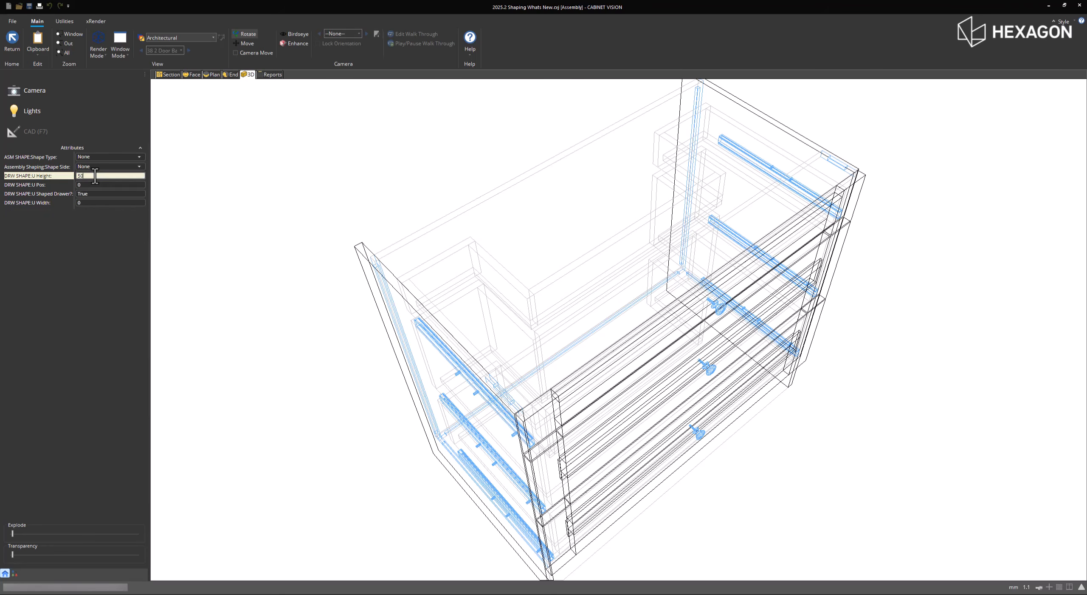
{"action": "type", "text": "0"}
{"action": "key", "text": "Return"}
{"action": "left_click", "coordinate": [95, 175]}
{"action": "type", "text": "20"}
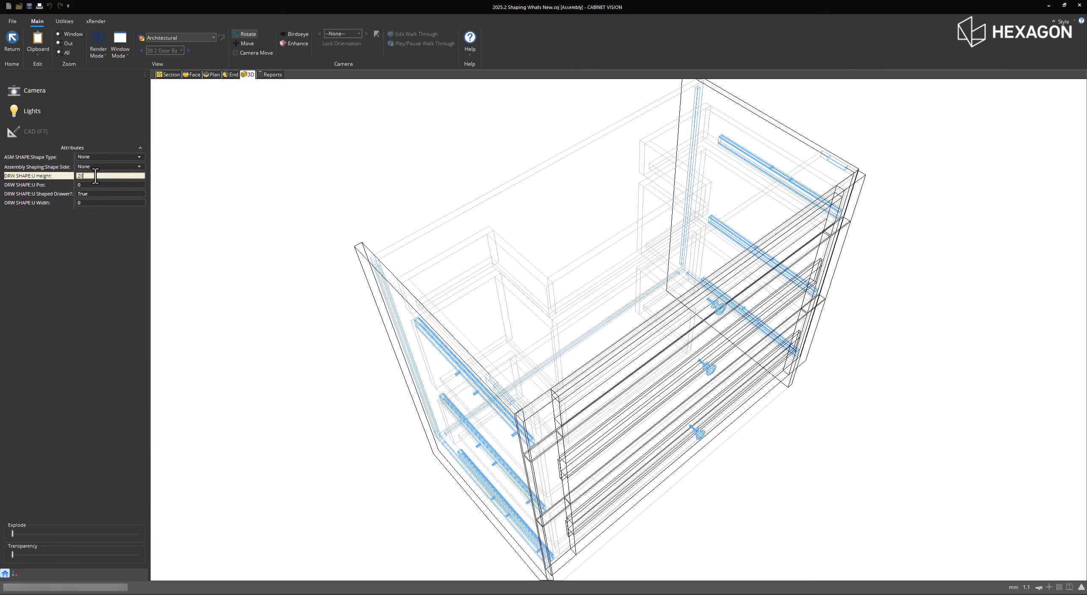
{"action": "type", "text": "0"}
{"action": "key", "text": "Return"}
{"action": "left_click", "coordinate": [95, 175]}
{"action": "type", "text": "0"}
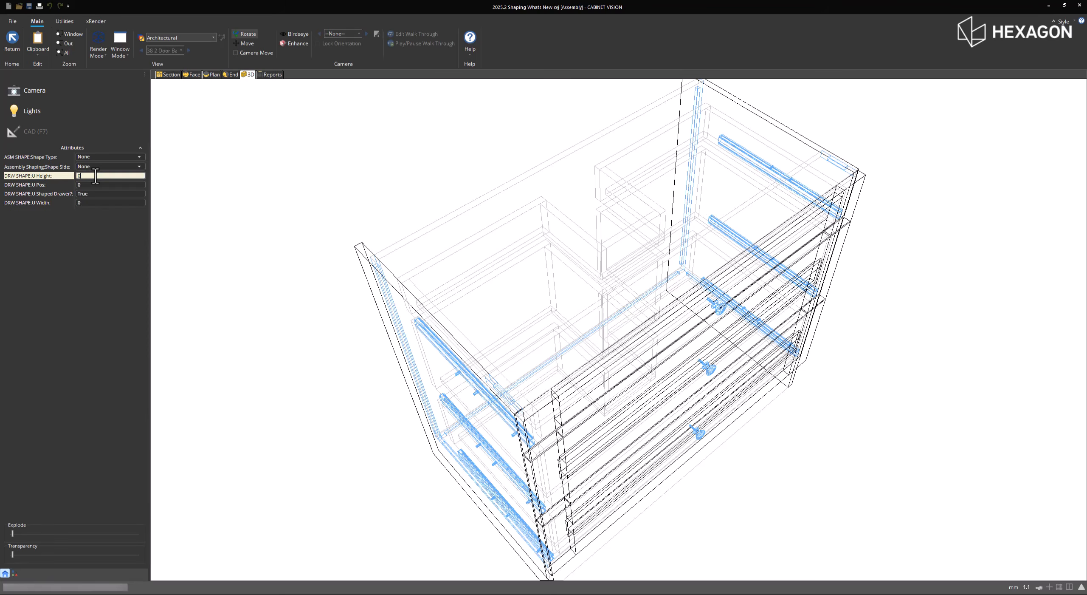
{"action": "key", "text": "Return"}
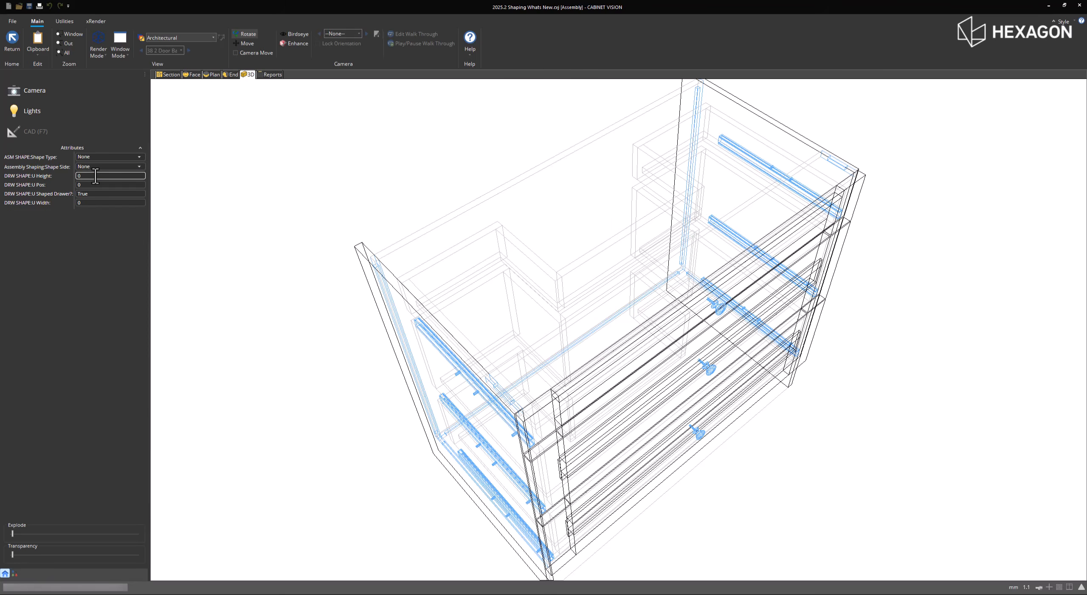
- Try U Width values of 300 and 400 on the drawers and restore the width to 0
{"action": "left_click", "coordinate": [90, 203]}
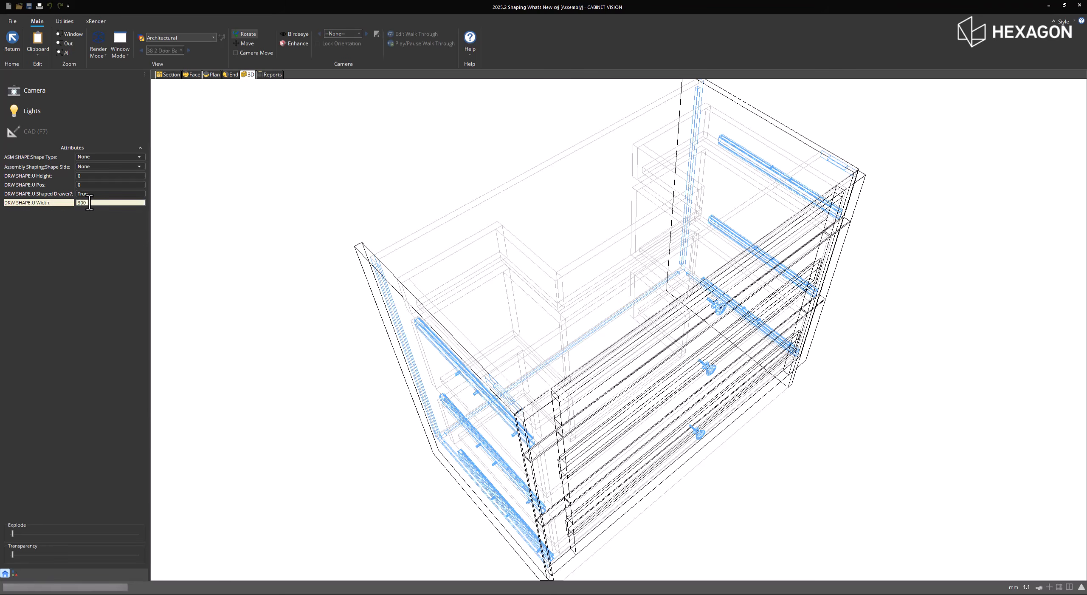
{"action": "key", "text": "Return"}
{"action": "left_click", "coordinate": [90, 203]}
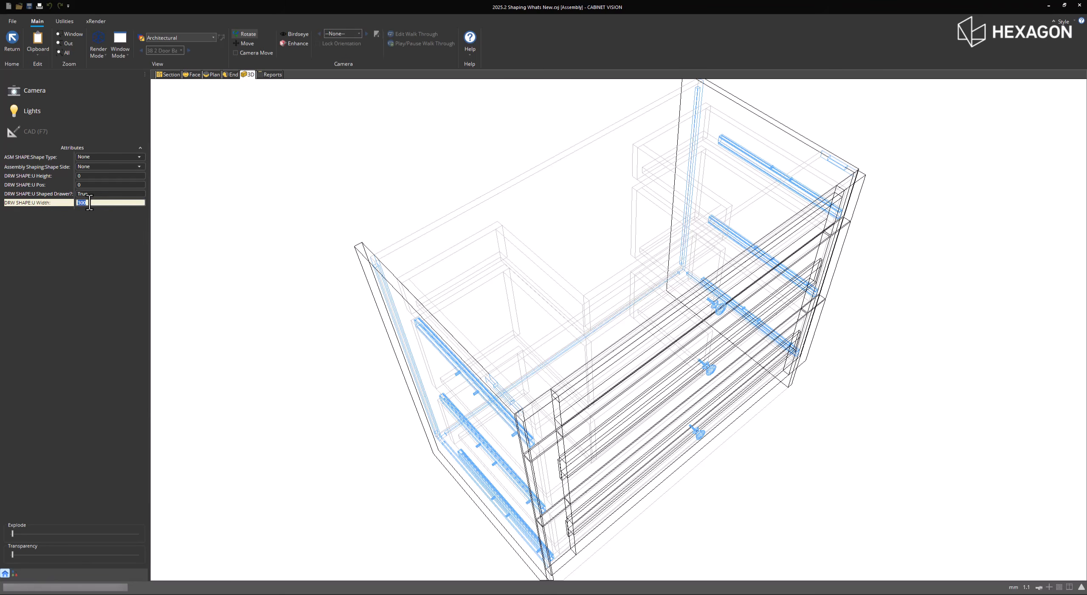
{"action": "key", "text": "Return"}
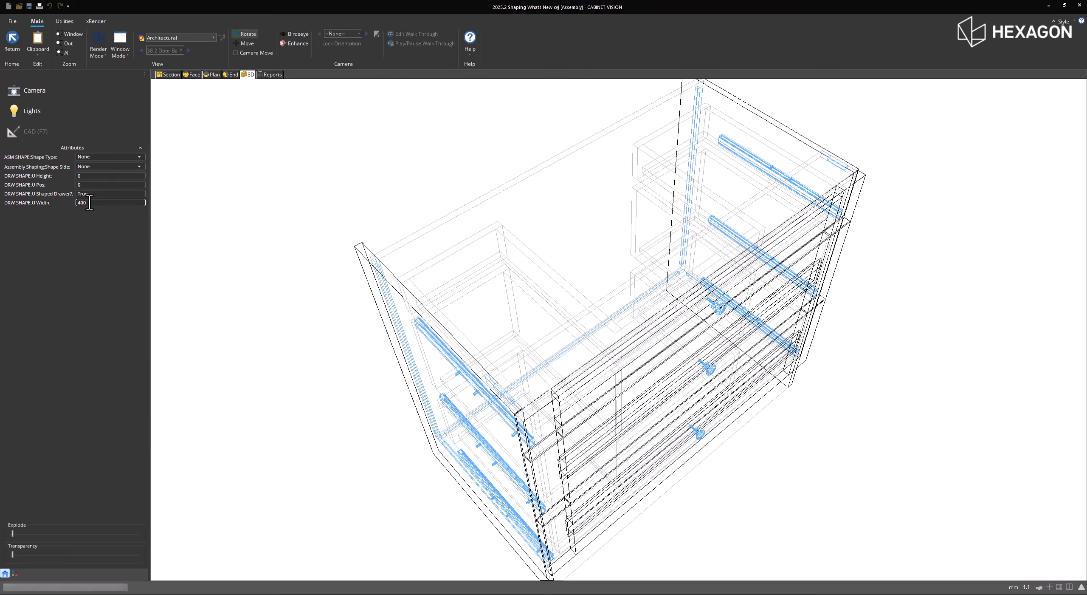
{"action": "left_click", "coordinate": [371, 172]}
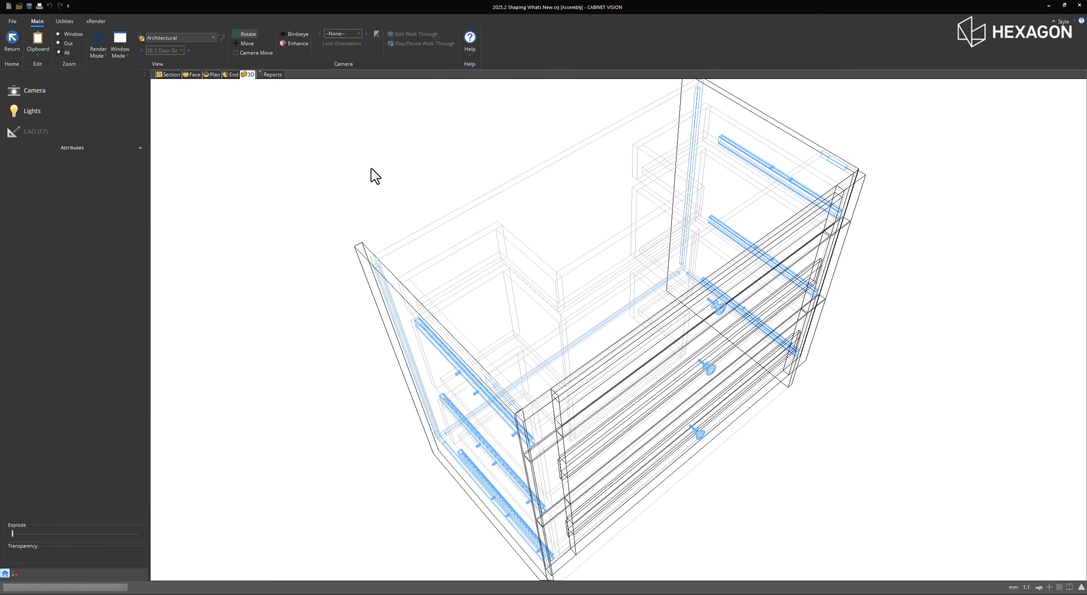
- Leave the drawer cabinet and show the Shaping Room in 3D from the saved camera View 7
{"action": "left_click_drag", "start_coordinate": [375, 178], "coordinate": [221, 154]}
{"action": "left_click", "coordinate": [12, 47]}
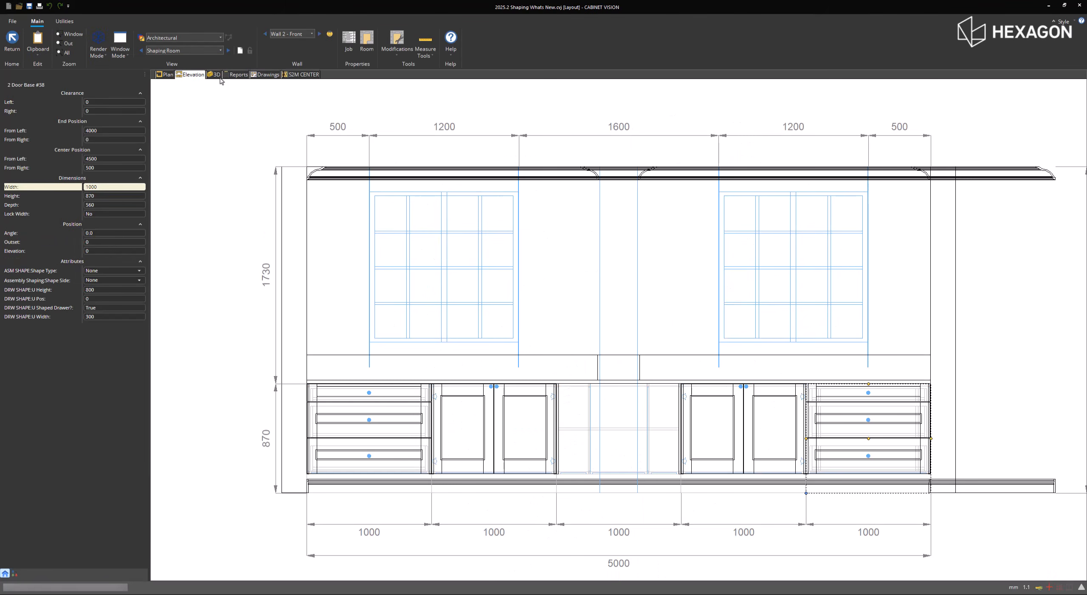
{"action": "left_click", "coordinate": [217, 76]}
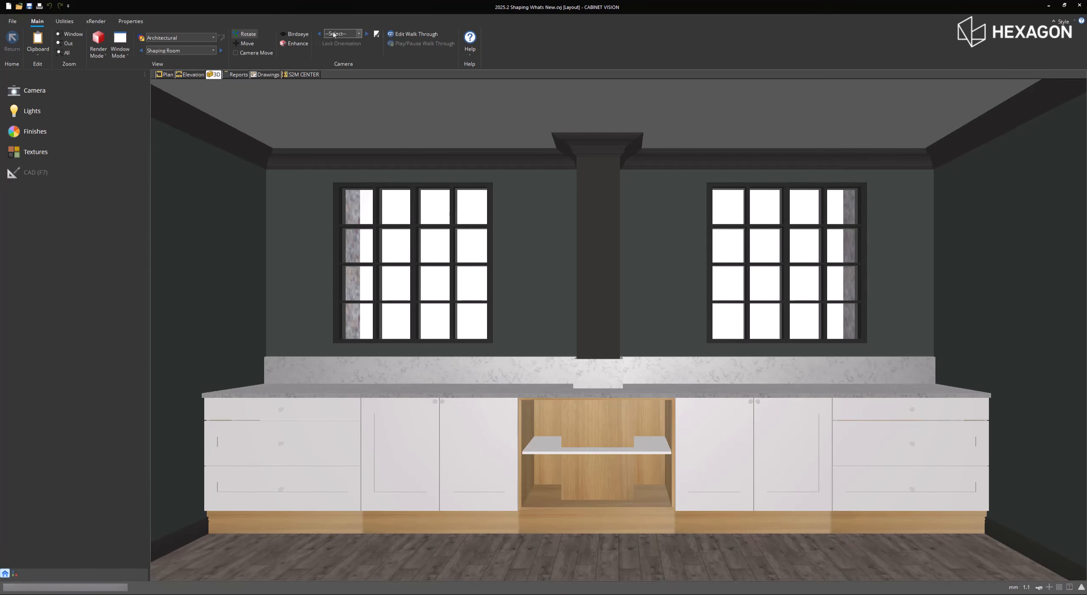
{"action": "left_click", "coordinate": [342, 34]}
{"action": "left_click", "coordinate": [344, 81]}
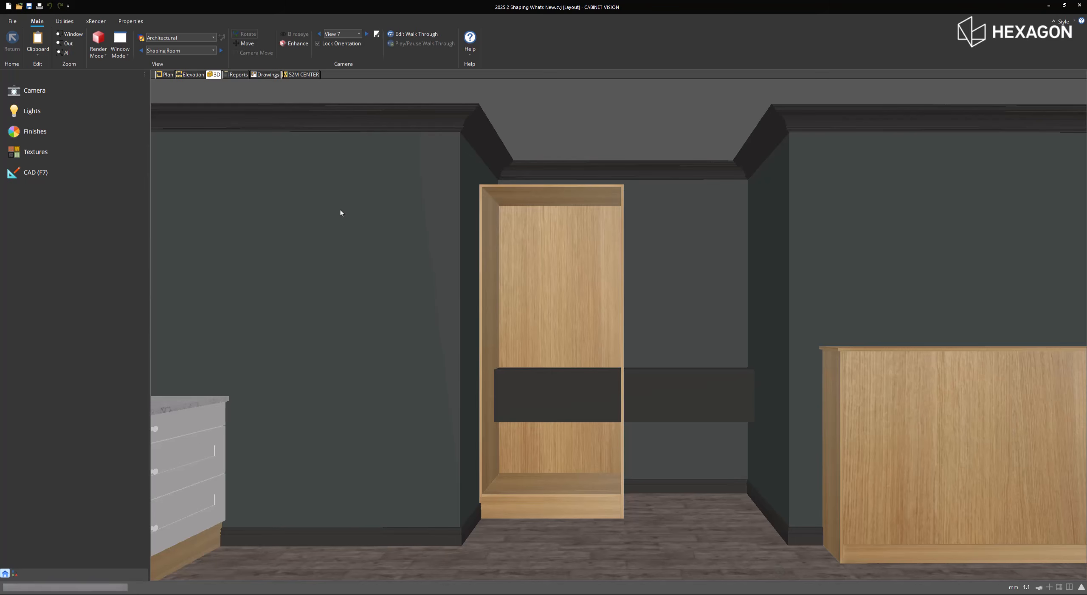
- Locate the tall cabinet in the plan and inspect the properties of the T Wall object crossing behind it
{"action": "left_click", "coordinate": [534, 310]}
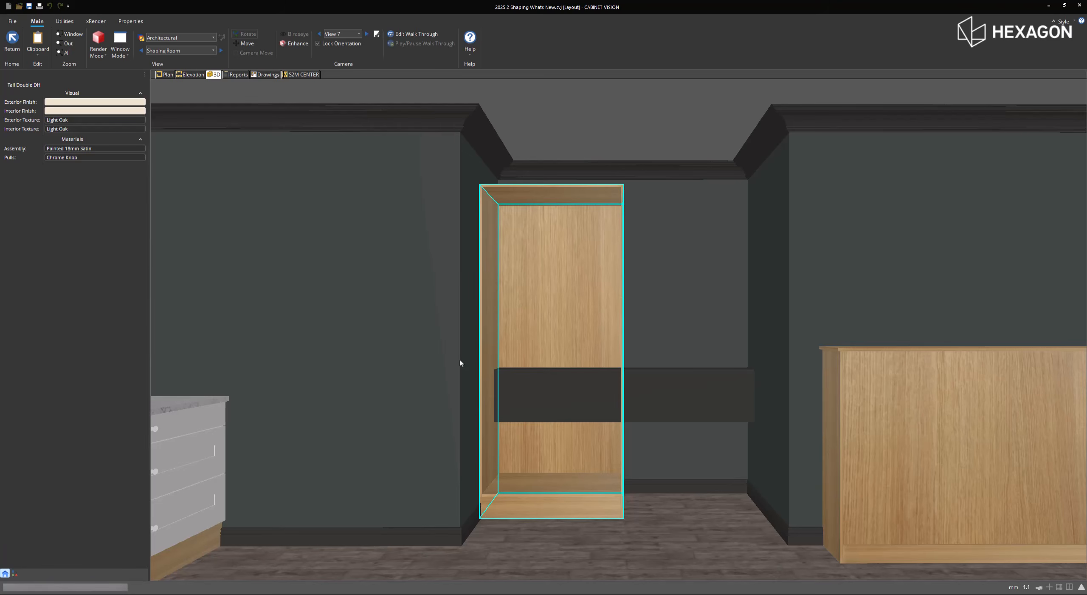
{"action": "left_click", "coordinate": [167, 74]}
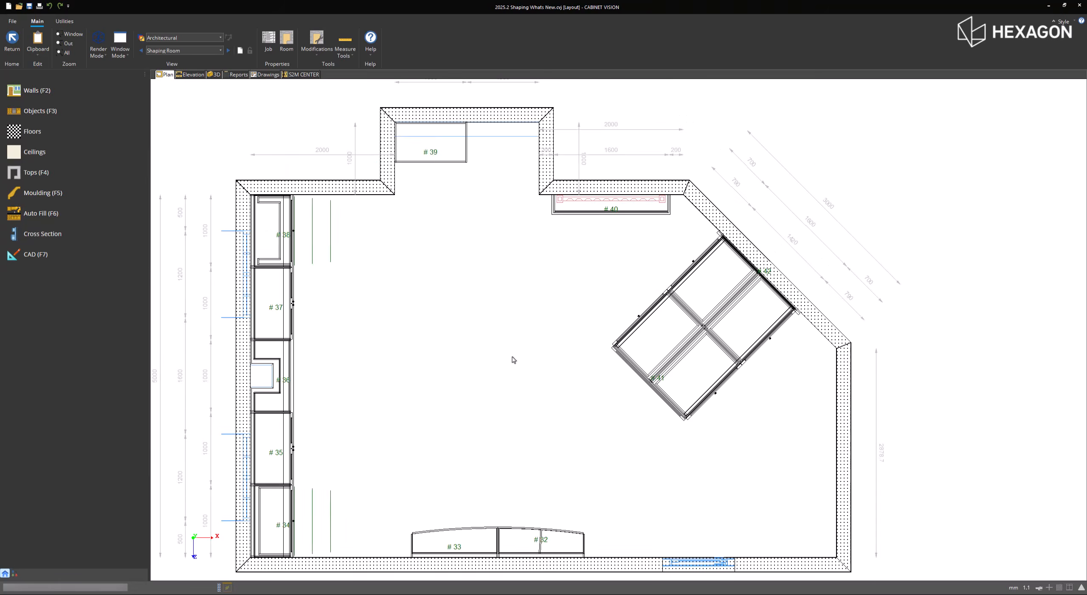
{"action": "left_click", "coordinate": [464, 196]}
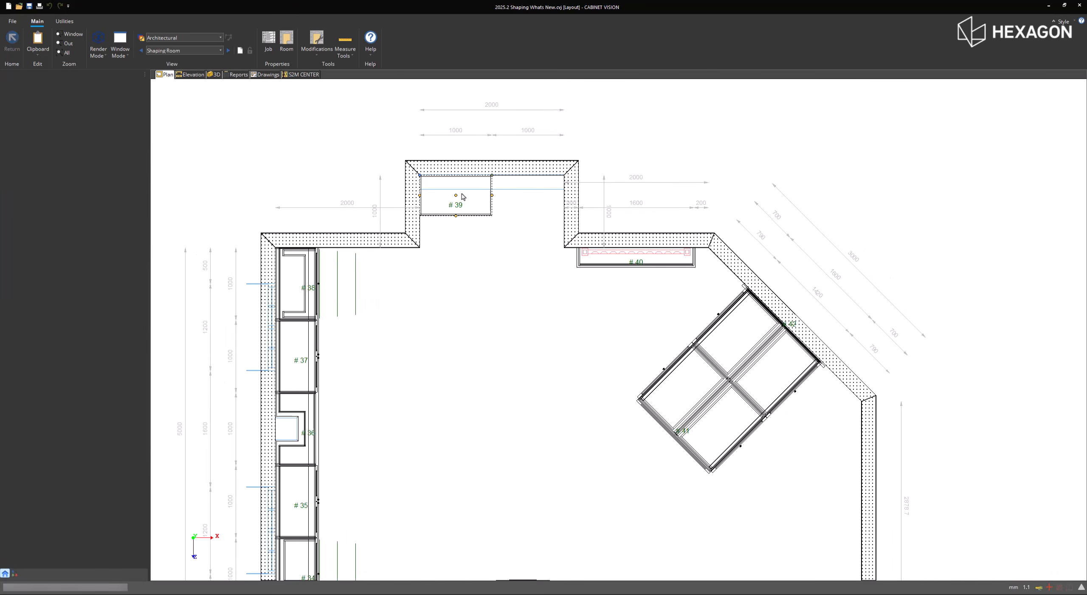
{"action": "left_click", "coordinate": [504, 186]}
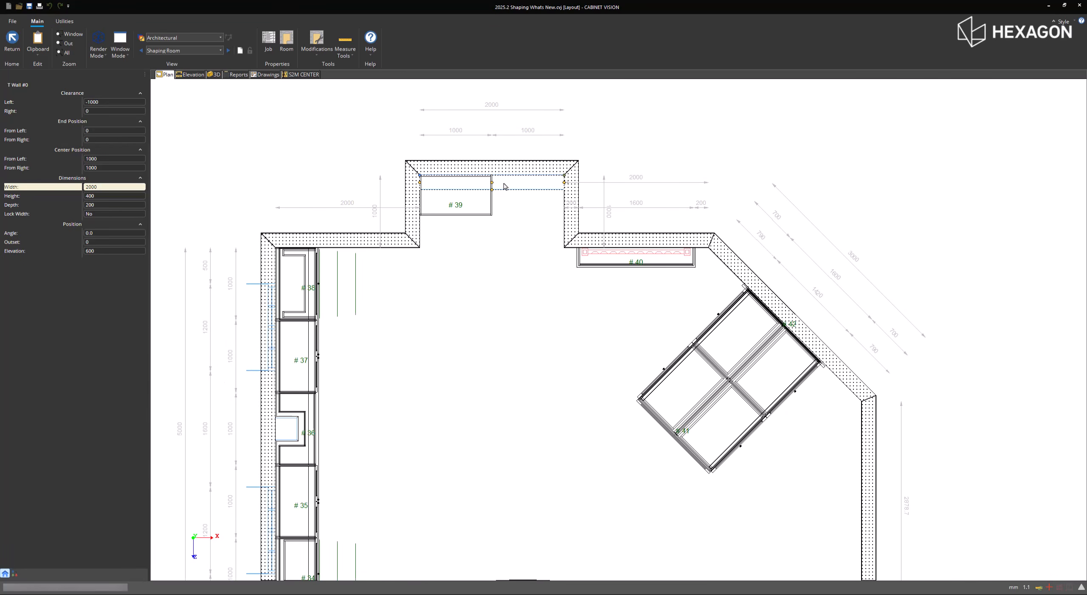
{"action": "right_click", "coordinate": [505, 186]}
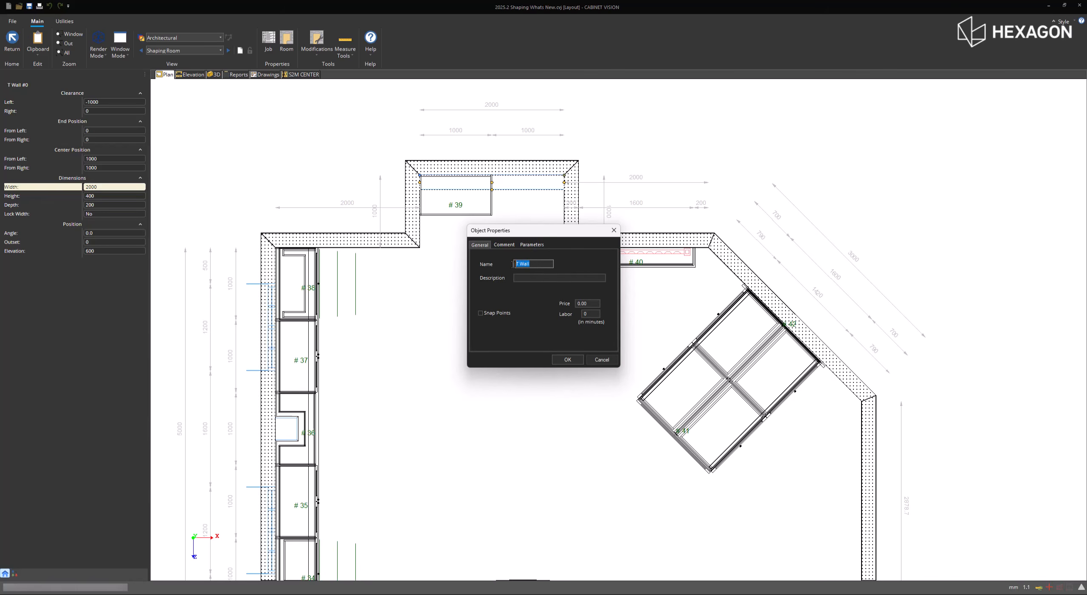
{"action": "left_click", "coordinate": [567, 360]}
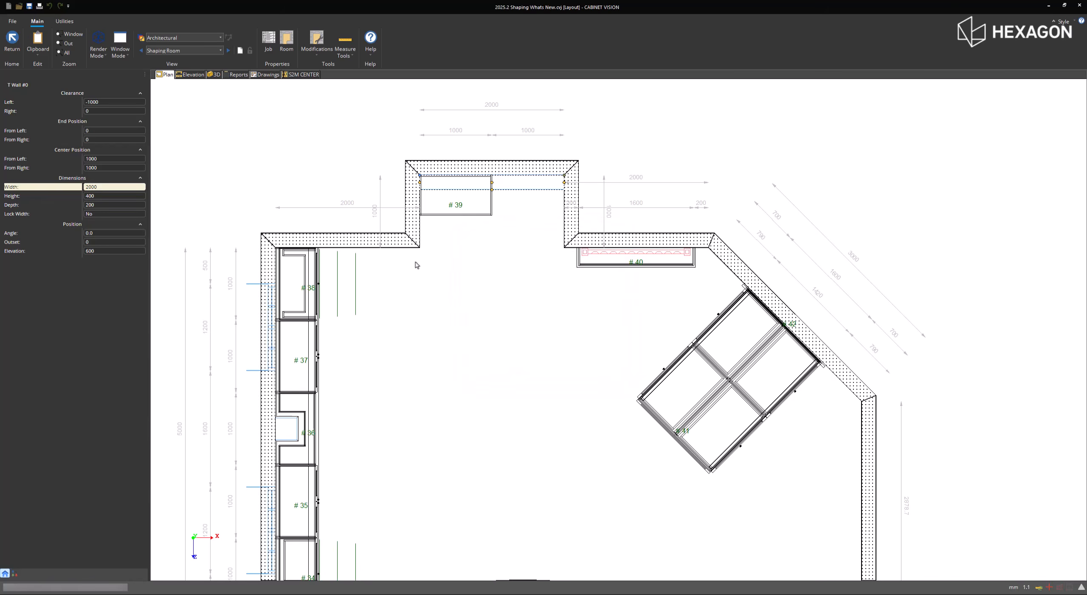
- Open the tall cabinet, Tall Double DH #39, for editing in 3D and view it at an angle
{"action": "left_click", "coordinate": [444, 209]}
{"action": "right_click", "coordinate": [441, 210]}
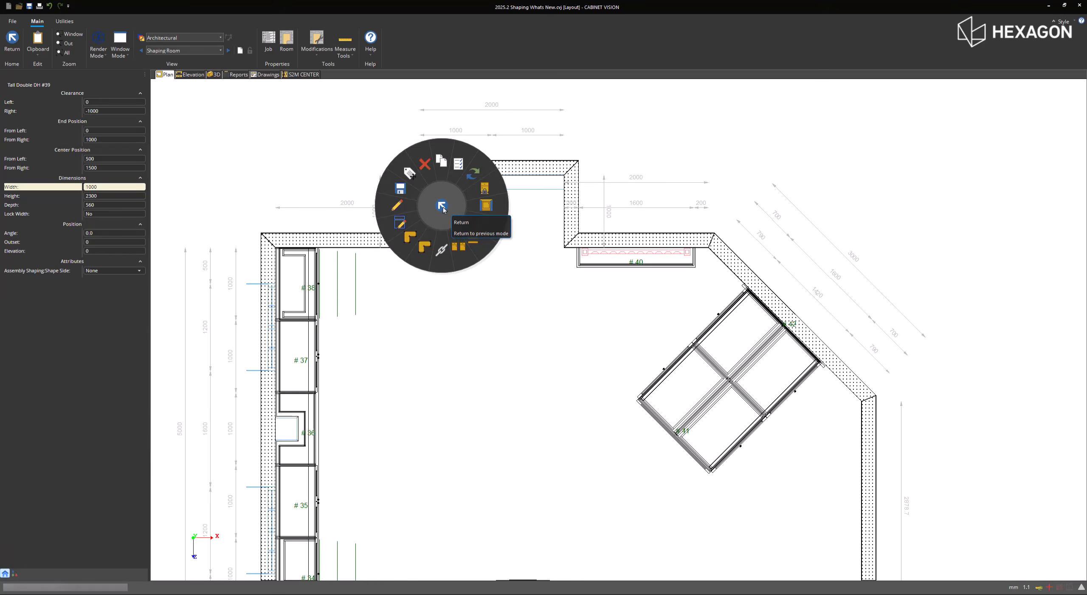
{"action": "left_click", "coordinate": [406, 207]}
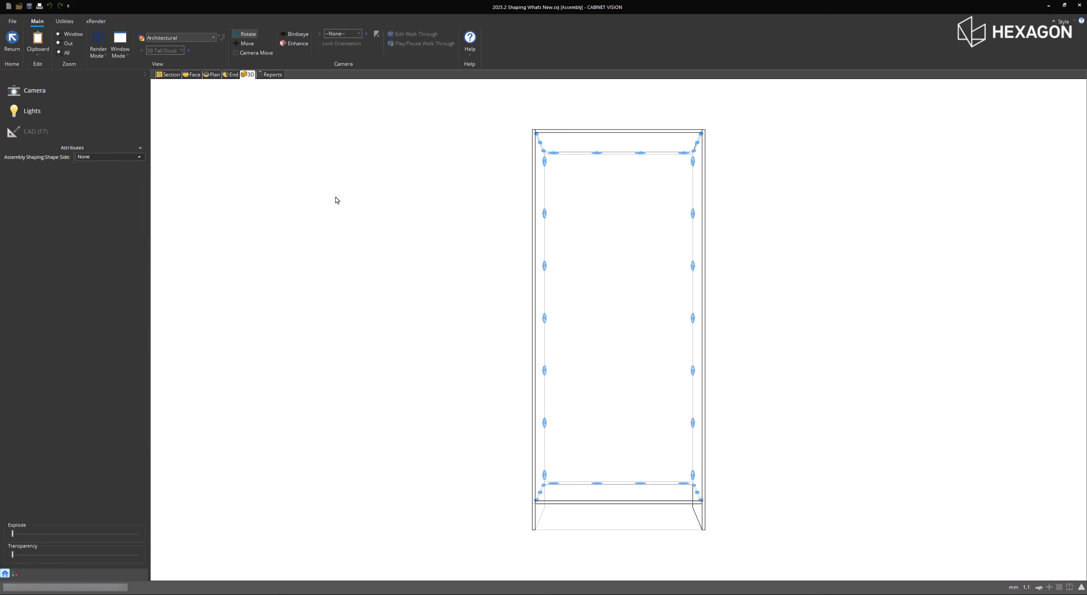
{"action": "left_click_drag", "start_coordinate": [665, 226], "coordinate": [409, 267]}
- Set the tall cabinet's Assembly Shaping Shape Side to End and view the cabinet from its side
{"action": "left_click", "coordinate": [119, 160]}
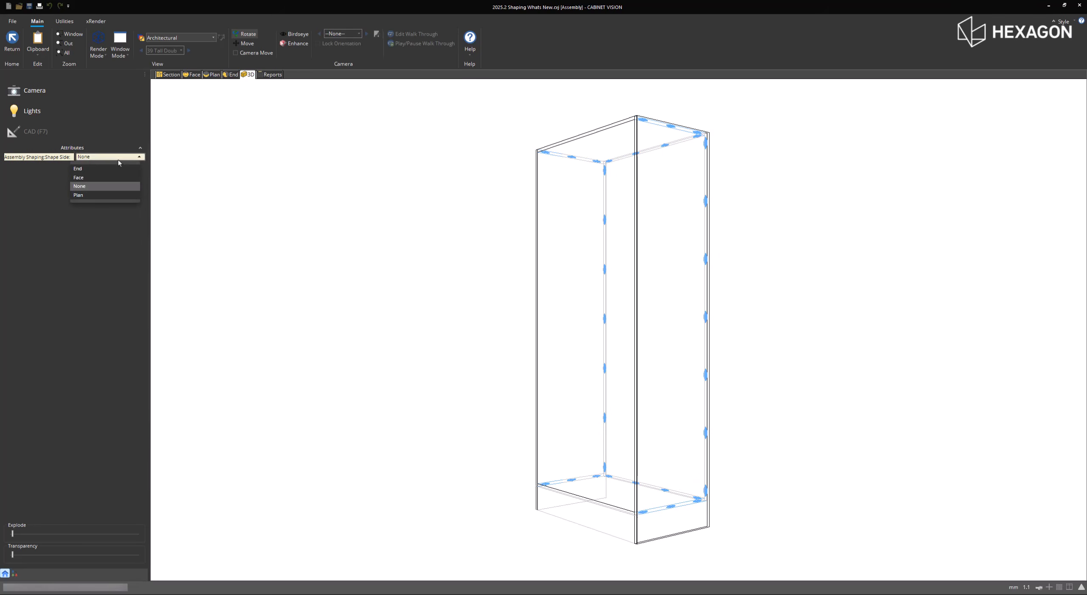
{"action": "left_click", "coordinate": [115, 169]}
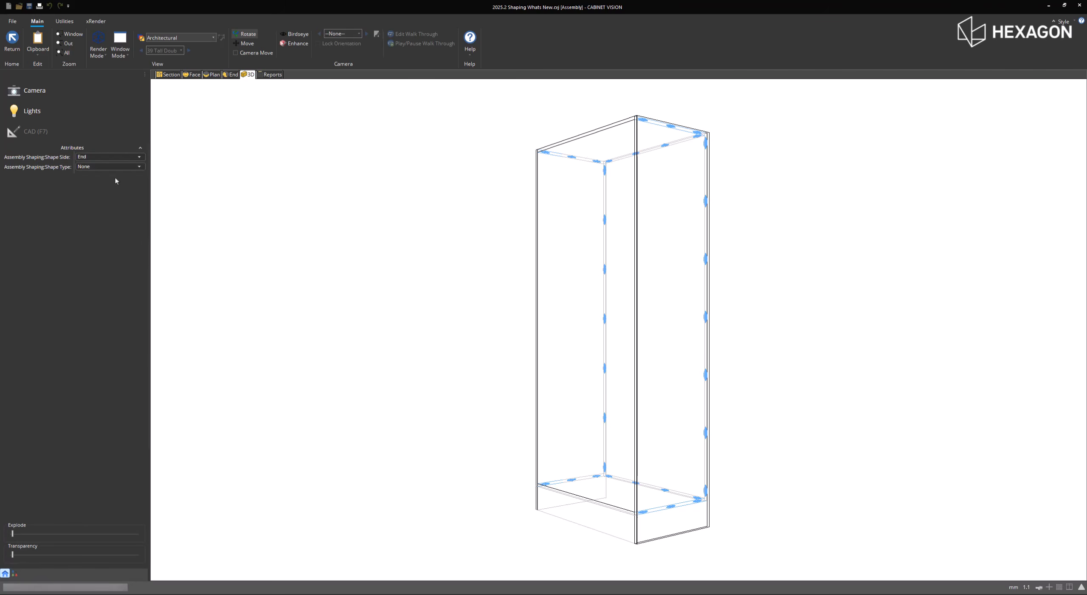
{"action": "left_click_drag", "start_coordinate": [831, 250], "coordinate": [574, 326]}
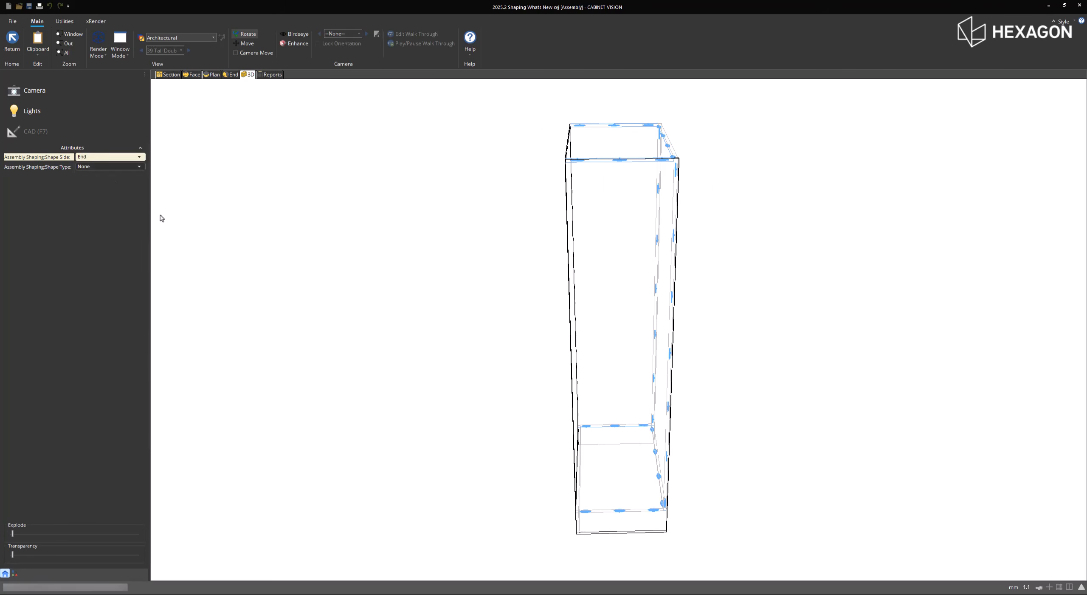
- Set the tall cabinet's Assembly Shaping Shape Type to Angle Back with an Angle Vertical of 600
{"action": "left_click", "coordinate": [108, 168]}
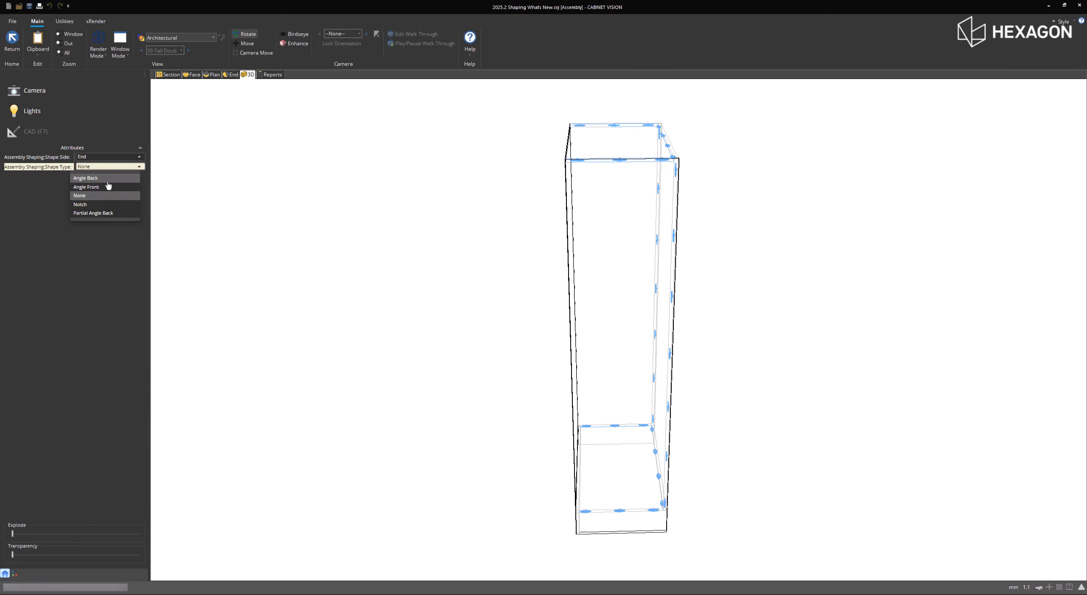
{"action": "left_click", "coordinate": [108, 181]}
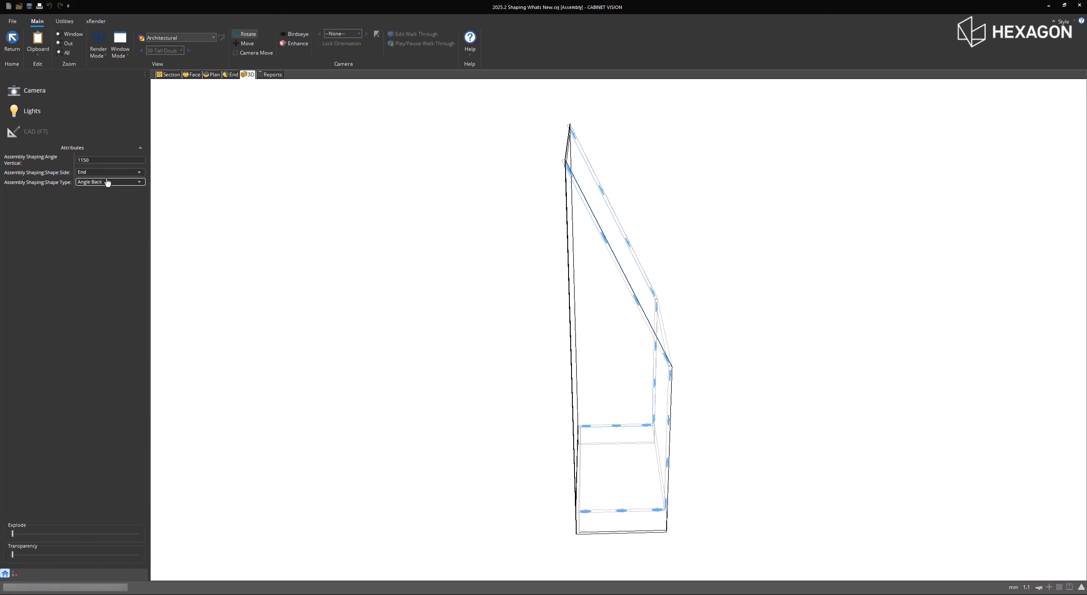
{"action": "left_click", "coordinate": [103, 160]}
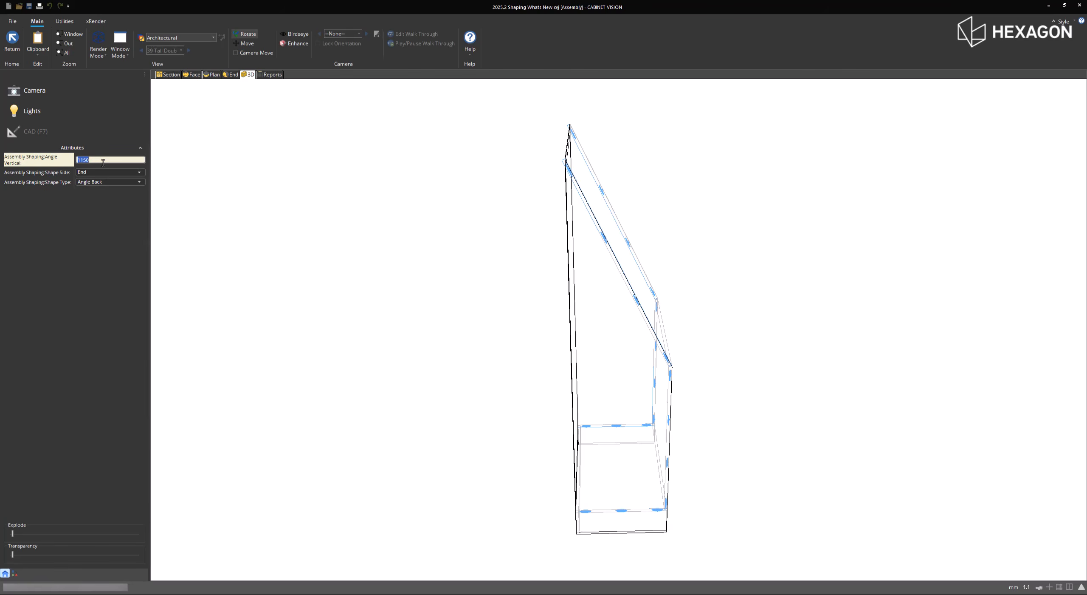
{"action": "key", "text": "Return"}
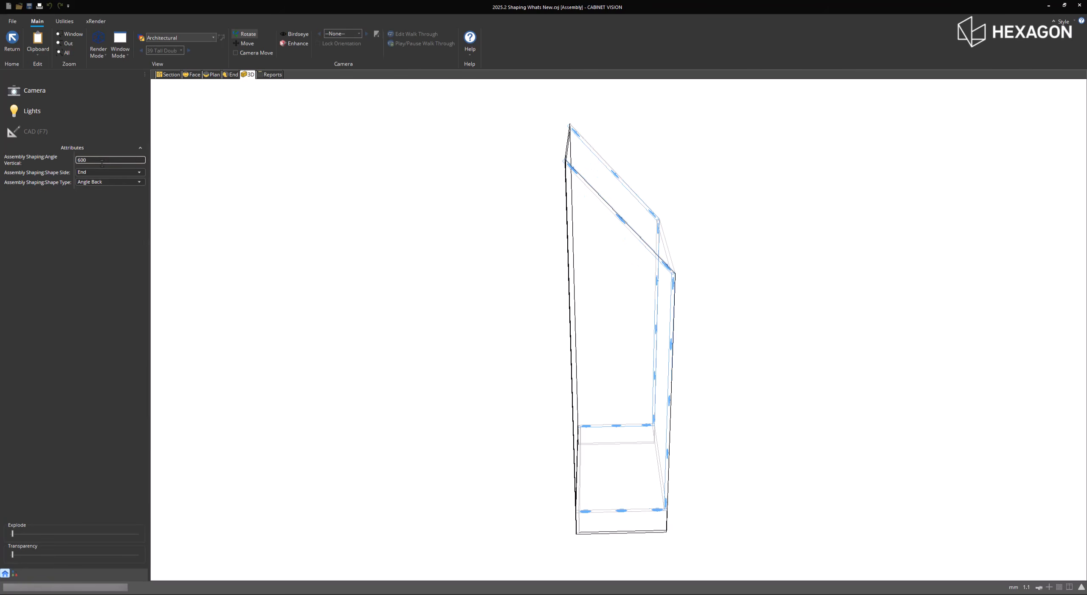
- Change the Shape Type to Partial Angle Back with Angle Horizontal 100 and Angle Vertical 300
{"action": "left_click", "coordinate": [107, 181]}
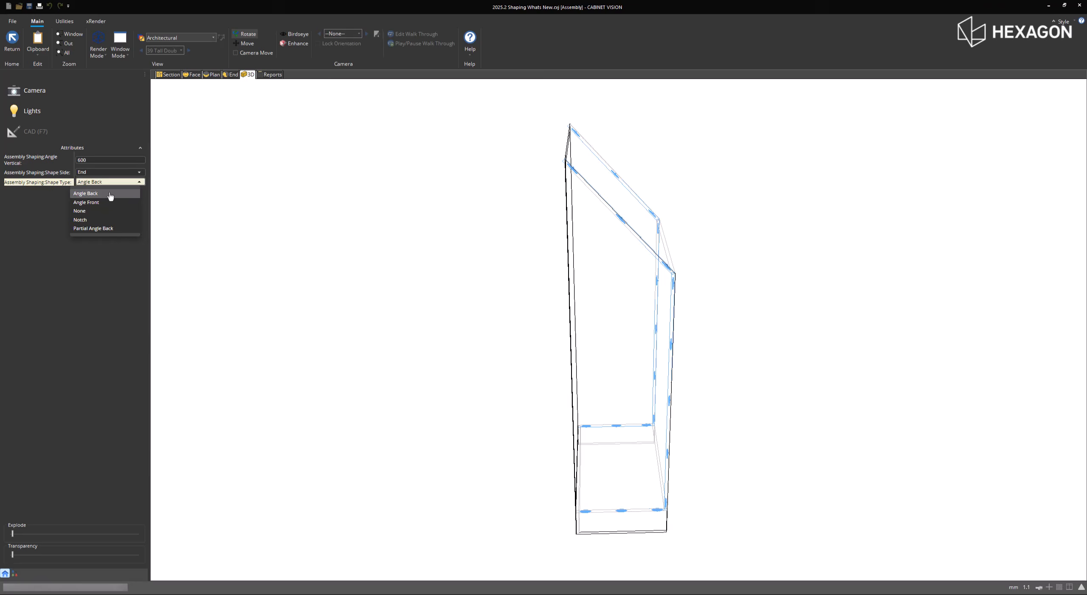
{"action": "left_click", "coordinate": [109, 229]}
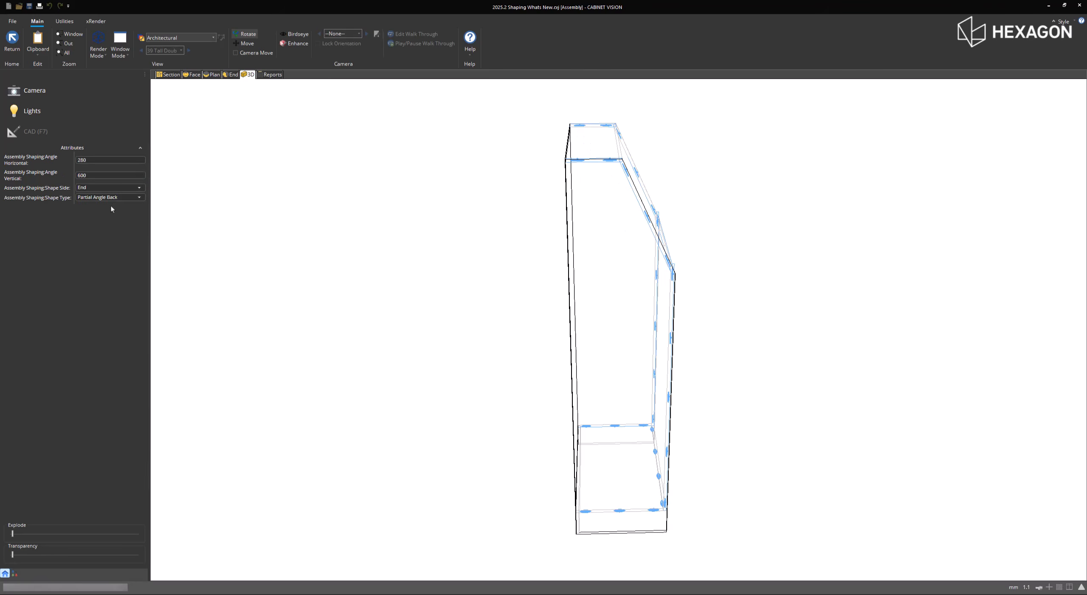
{"action": "left_click", "coordinate": [97, 161]}
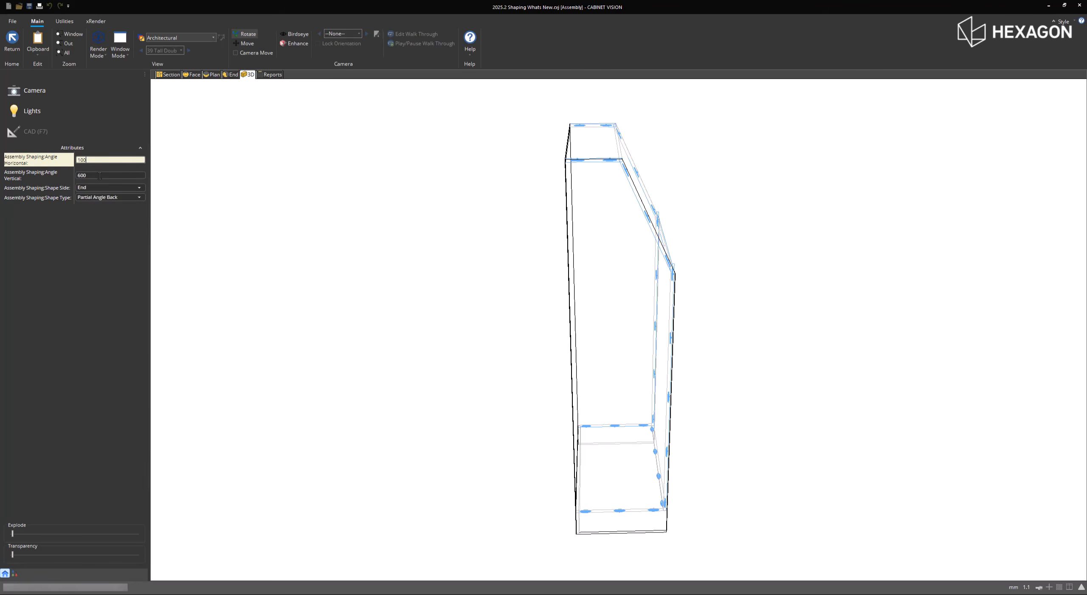
{"action": "left_click", "coordinate": [97, 175]}
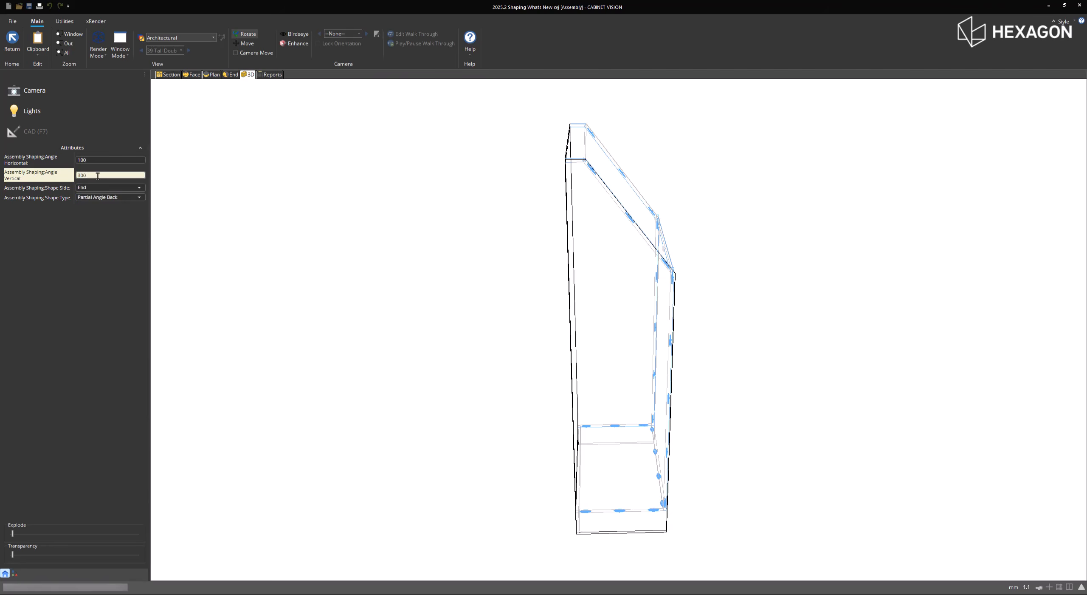
{"action": "key", "text": "Return"}
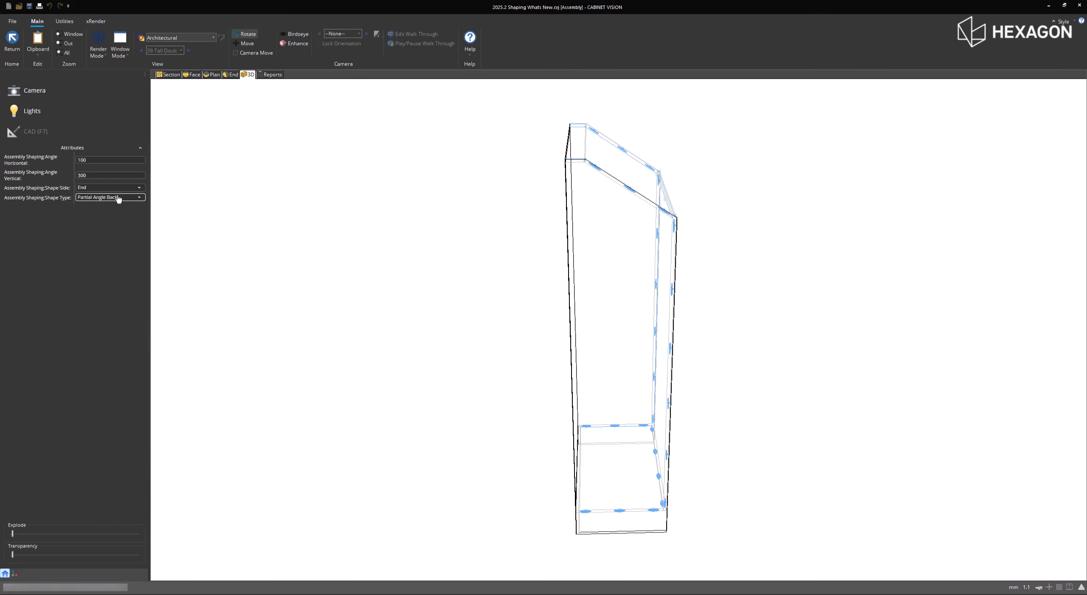
- Change the tall cabinet's Shape Type to Notch with Notch Height 450 and Notch Width 300
{"action": "left_click", "coordinate": [117, 197]}
{"action": "left_click", "coordinate": [112, 234]}
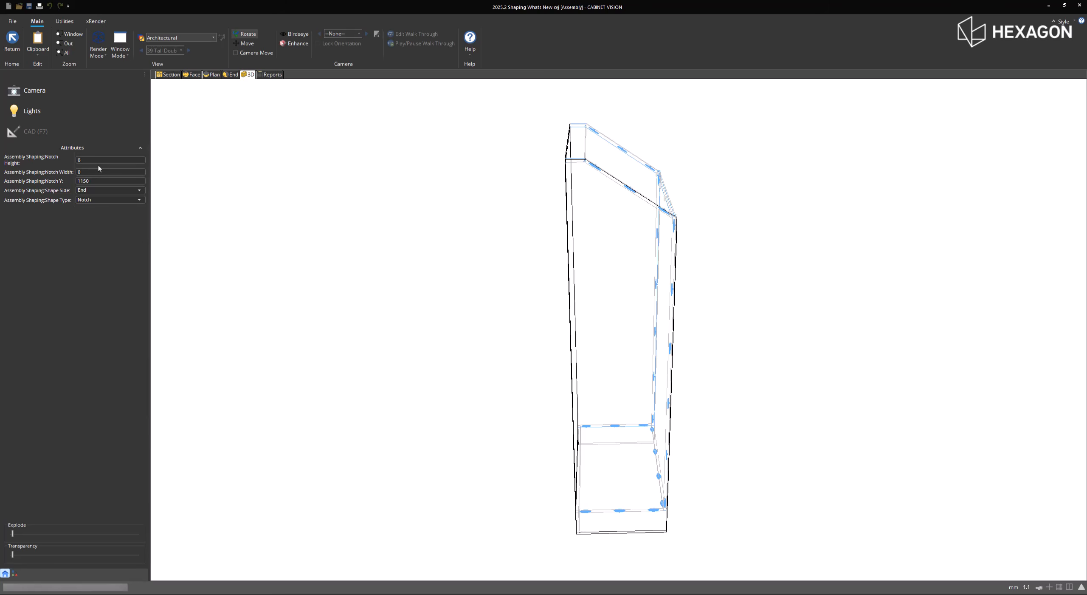
{"action": "left_click", "coordinate": [98, 161]}
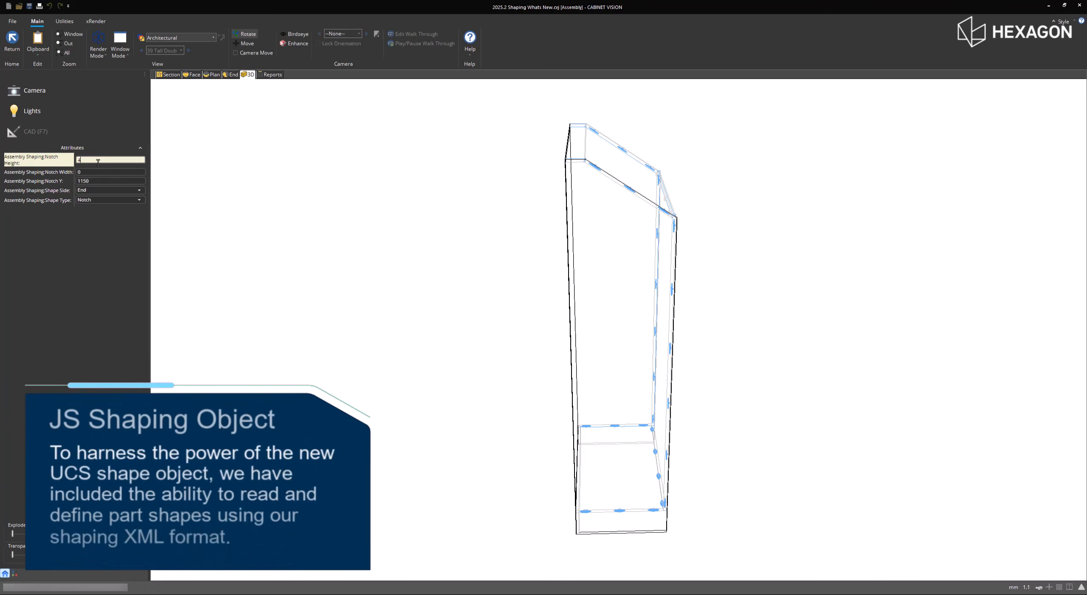
{"action": "type", "text": "450"}
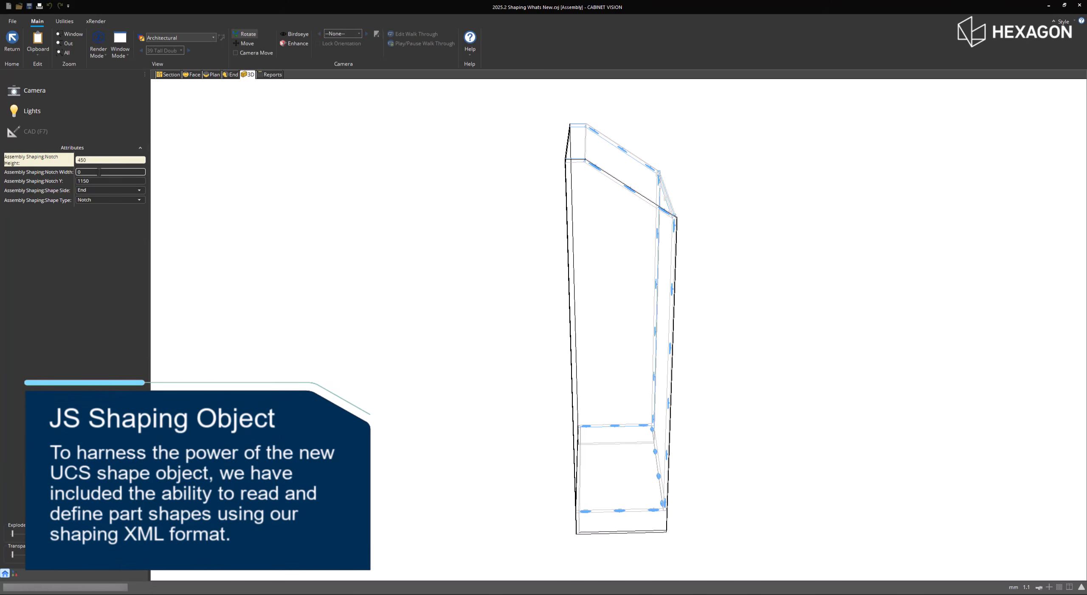
{"action": "left_click", "coordinate": [98, 180]}
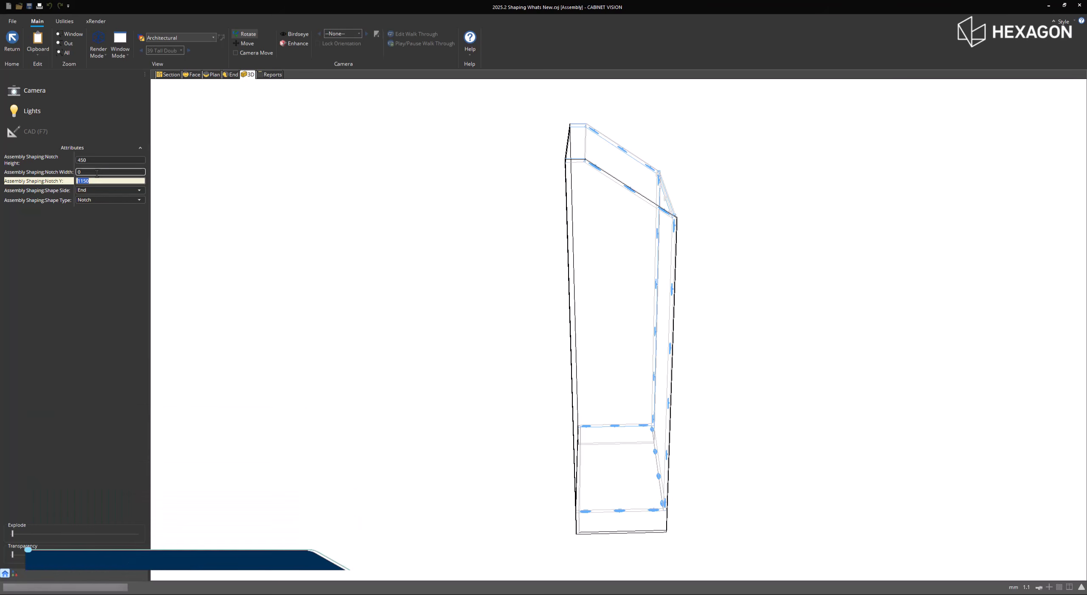
{"action": "left_click", "coordinate": [96, 172]}
{"action": "type", "text": "300"}
{"action": "left_click", "coordinate": [98, 181]}
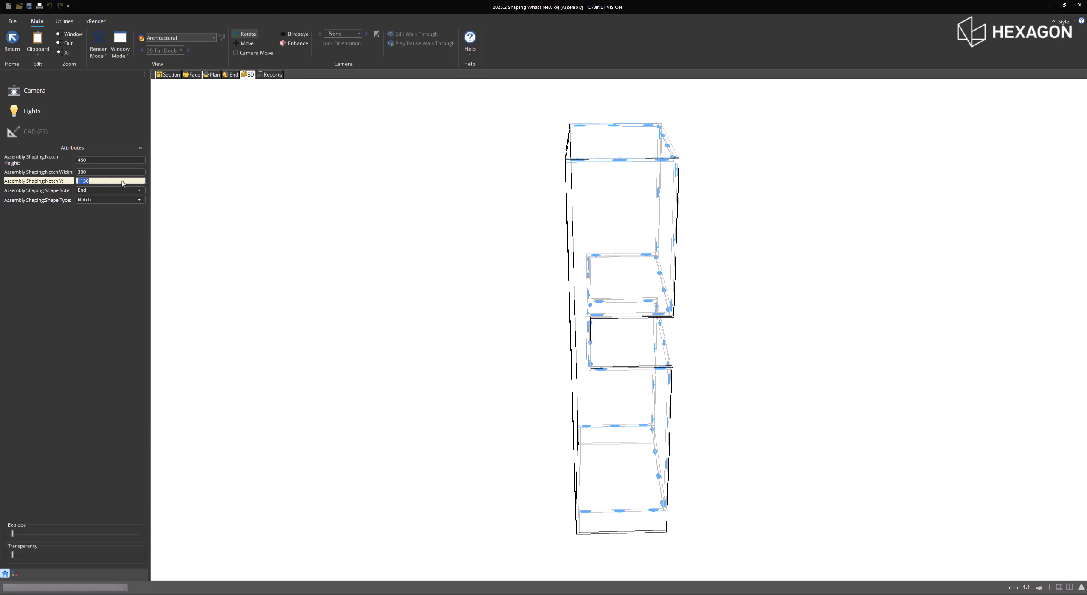
- Set the tall cabinet's Notch Height to 350 and its Notch Y to 600
{"action": "left_click", "coordinate": [102, 163]}
{"action": "type", "text": "350"}
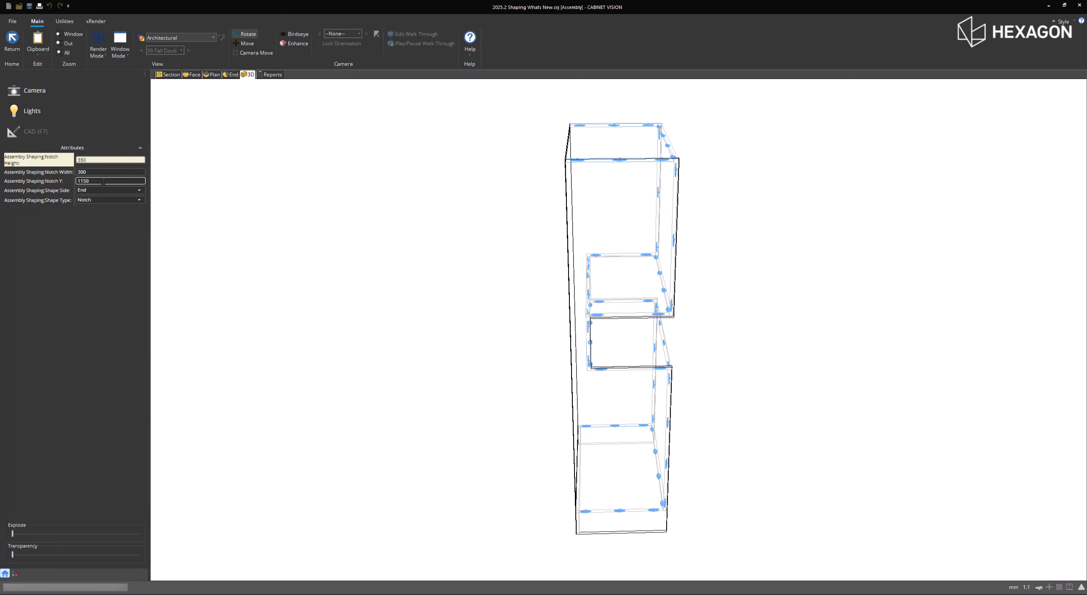
{"action": "left_click", "coordinate": [103, 182]}
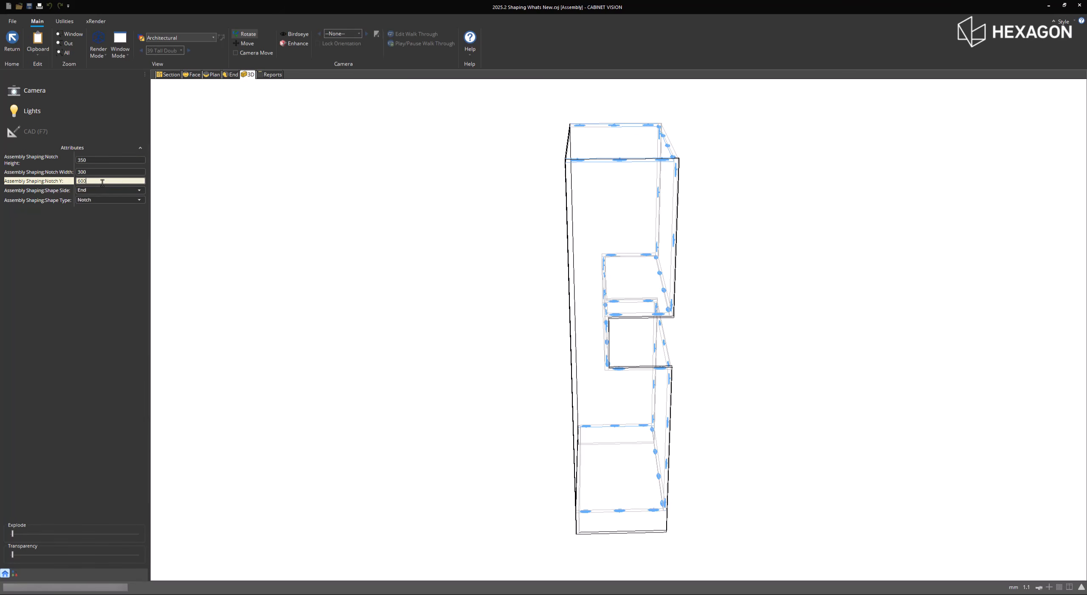
{"action": "type", "text": "600"}
{"action": "key", "text": "Return"}
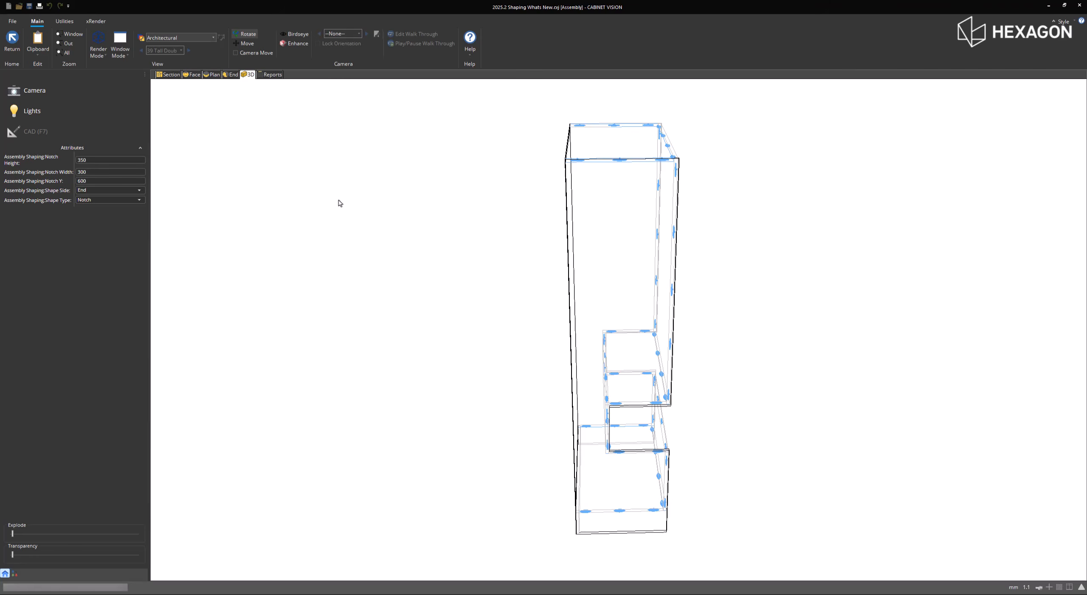
- Return to the room layout and select the Tall Double DH cabinet in the Wall 5 front elevation
{"action": "left_click", "coordinate": [12, 40]}
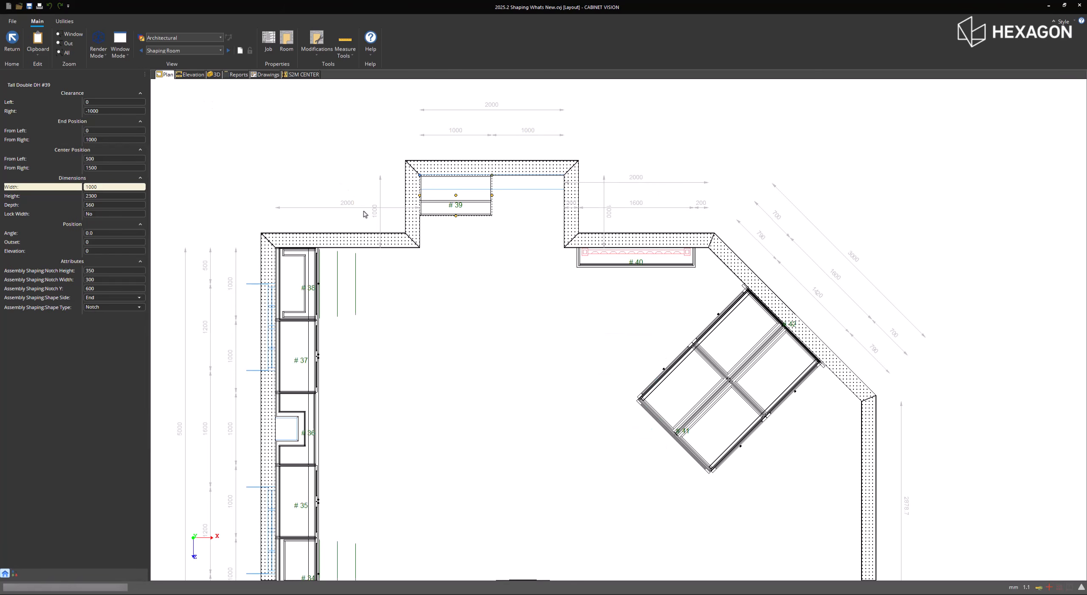
{"action": "left_click", "coordinate": [192, 75]}
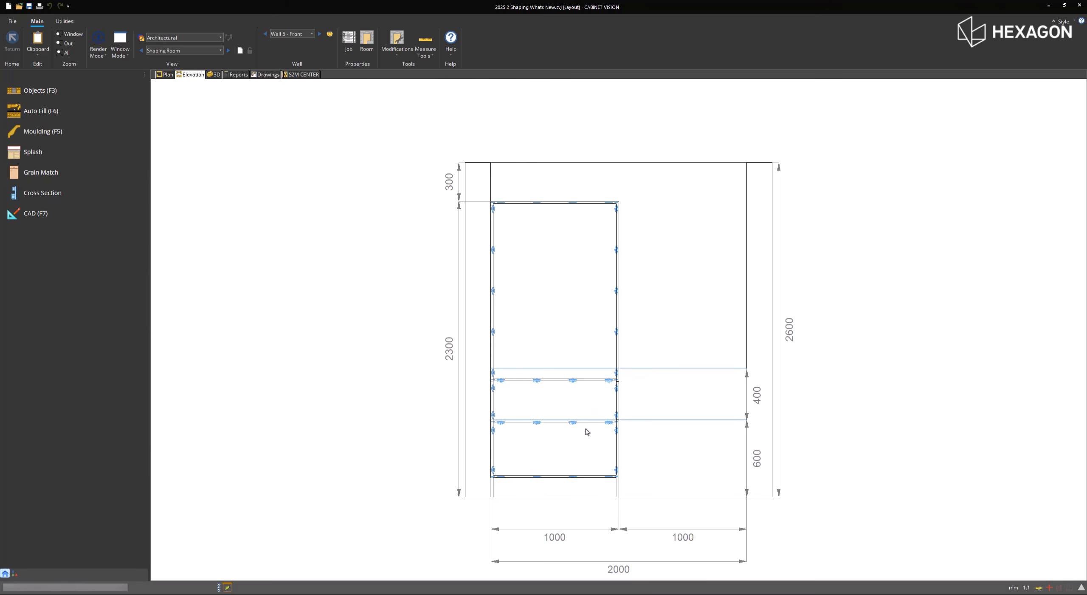
{"action": "right_click", "coordinate": [578, 403]}
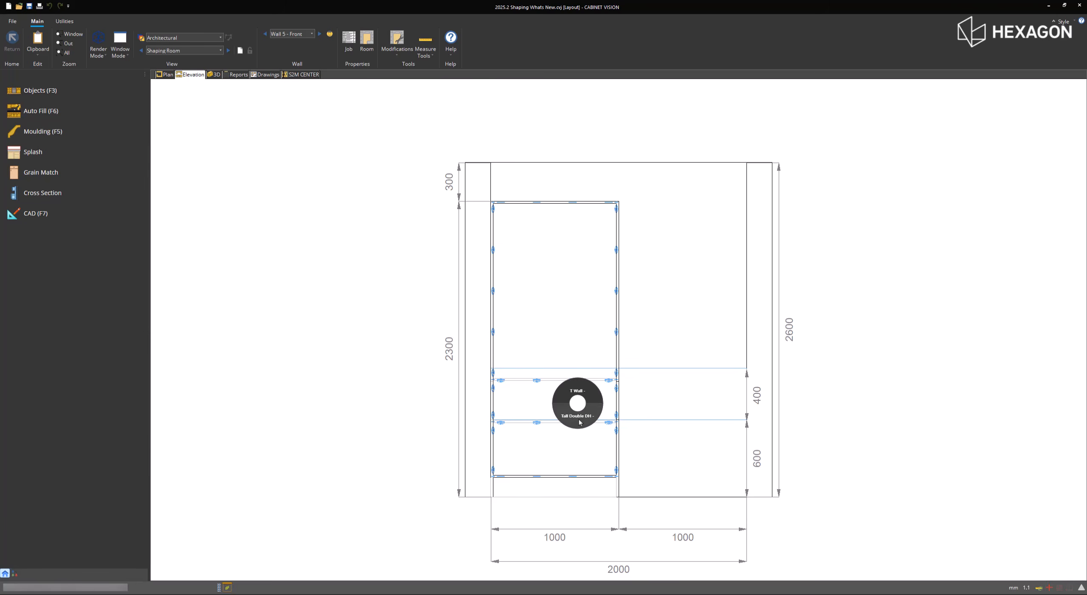
{"action": "left_click", "coordinate": [581, 419]}
{"action": "scroll", "coordinate": [589, 444], "scroll_direction": "up", "scroll_amount": 4}
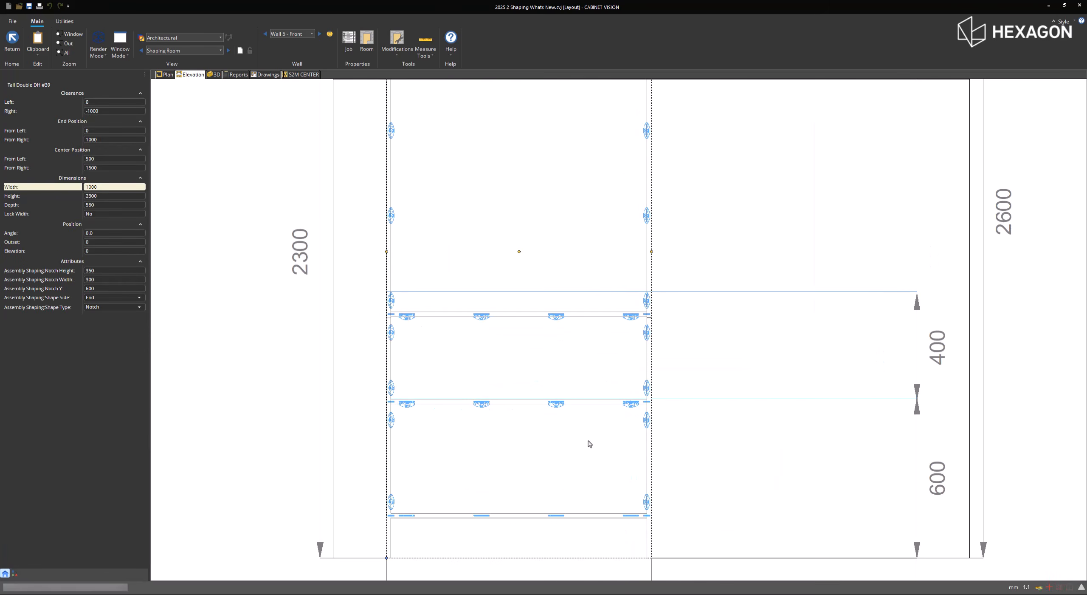
- Set the selected cabinet's Notch Width to 400, then increase it to 450
{"action": "left_click", "coordinate": [106, 280]}
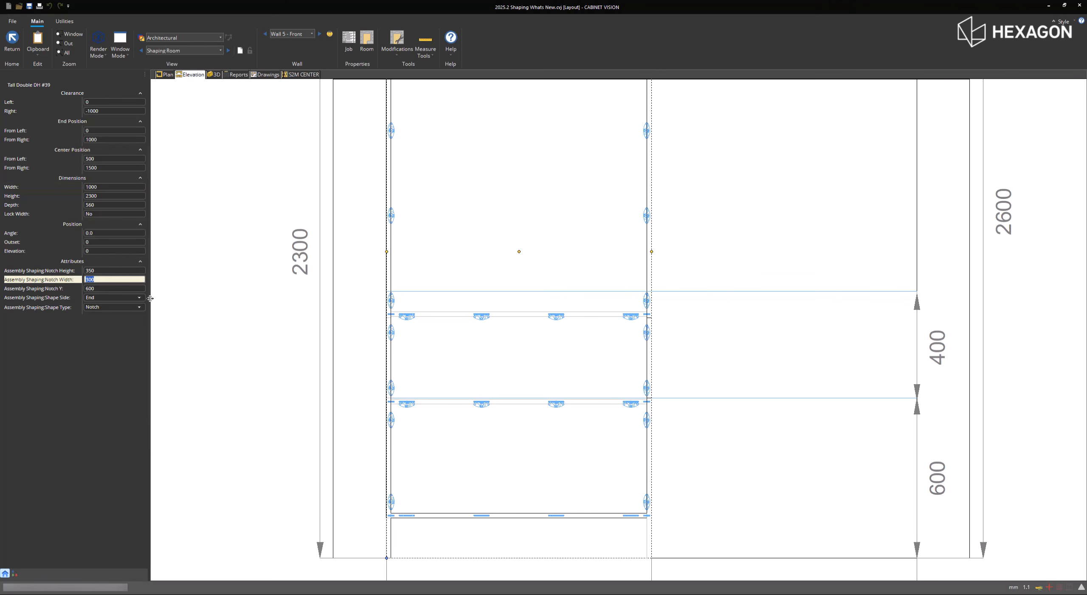
{"action": "type", "text": "400"}
{"action": "key", "text": "Return"}
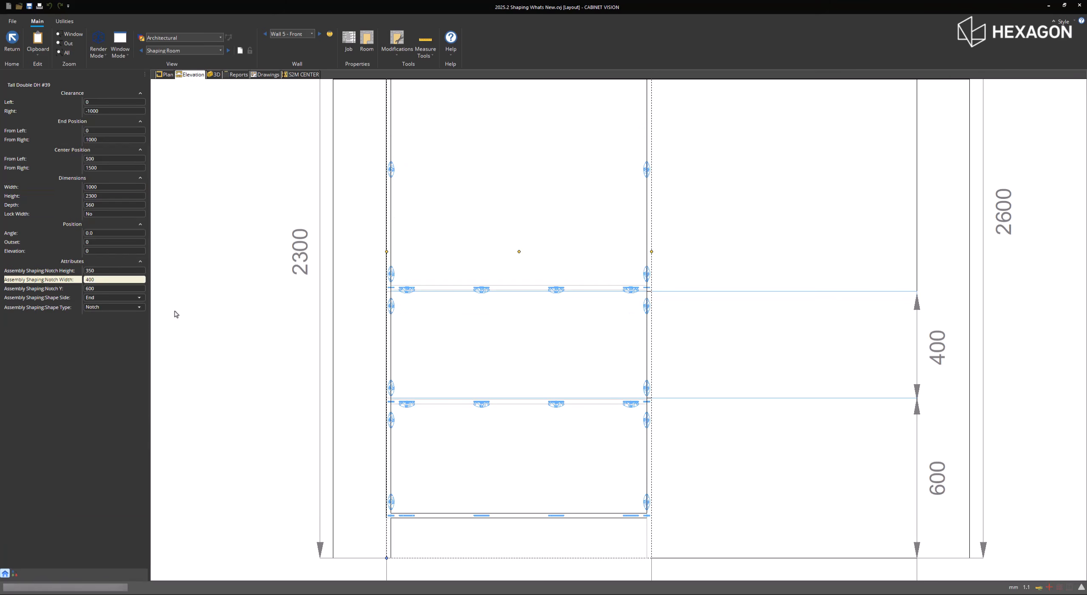
{"action": "left_click", "coordinate": [97, 280]}
{"action": "key", "text": "Return"}
- Set the cabinet's Notch Y to 575 and its Notch Height to 250
{"action": "left_click", "coordinate": [100, 289]}
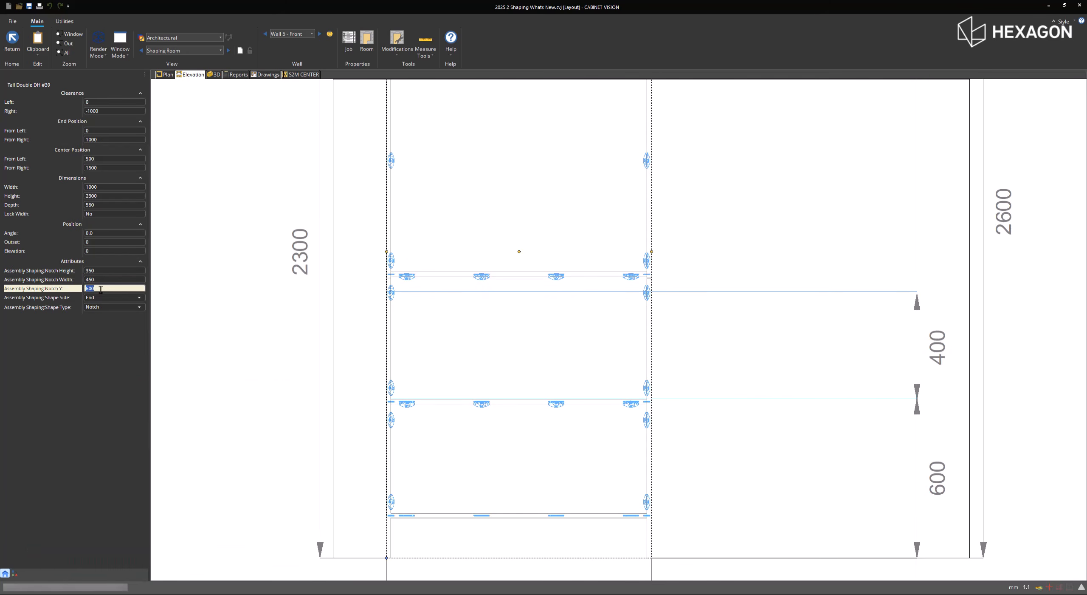
{"action": "type", "text": "575"}
{"action": "key", "text": "Return"}
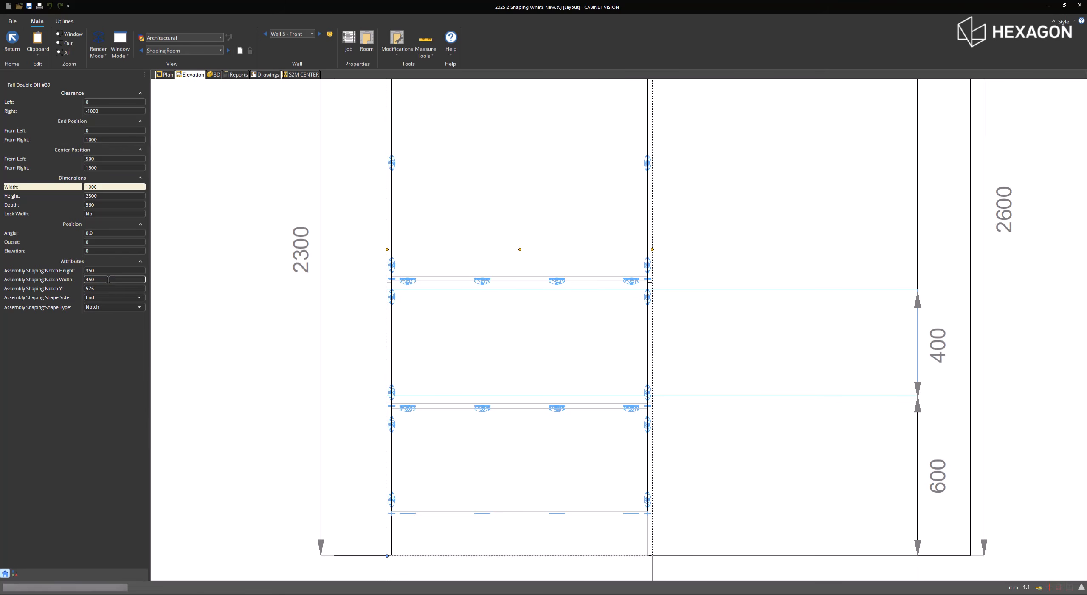
{"action": "left_click", "coordinate": [112, 270]}
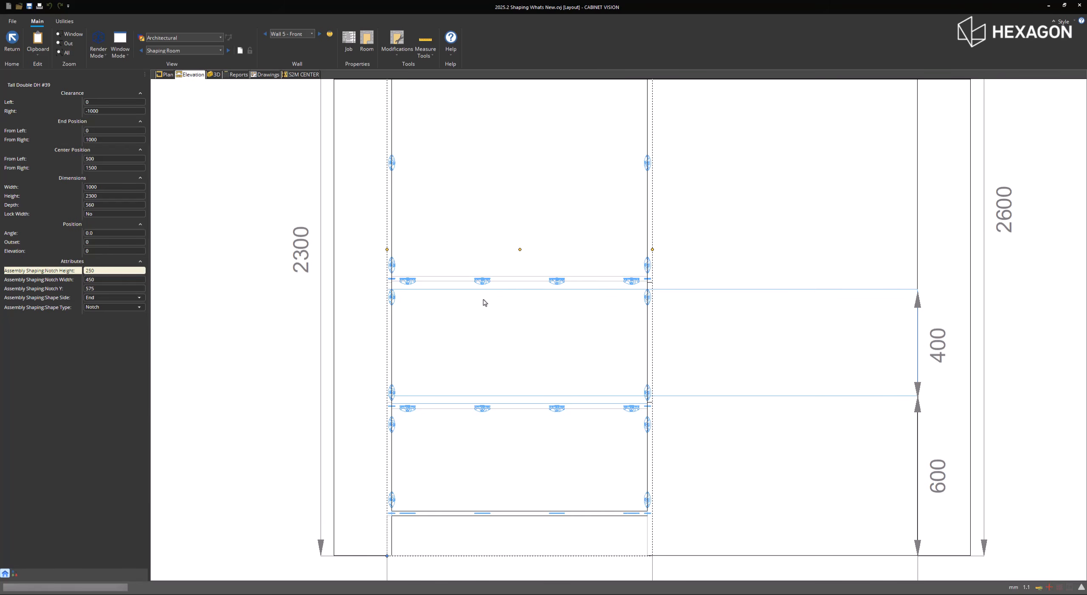
- Open the tall cabinet's section interior in the elevation and divide its opening with a vertical split
{"action": "double_click", "coordinate": [471, 307]}
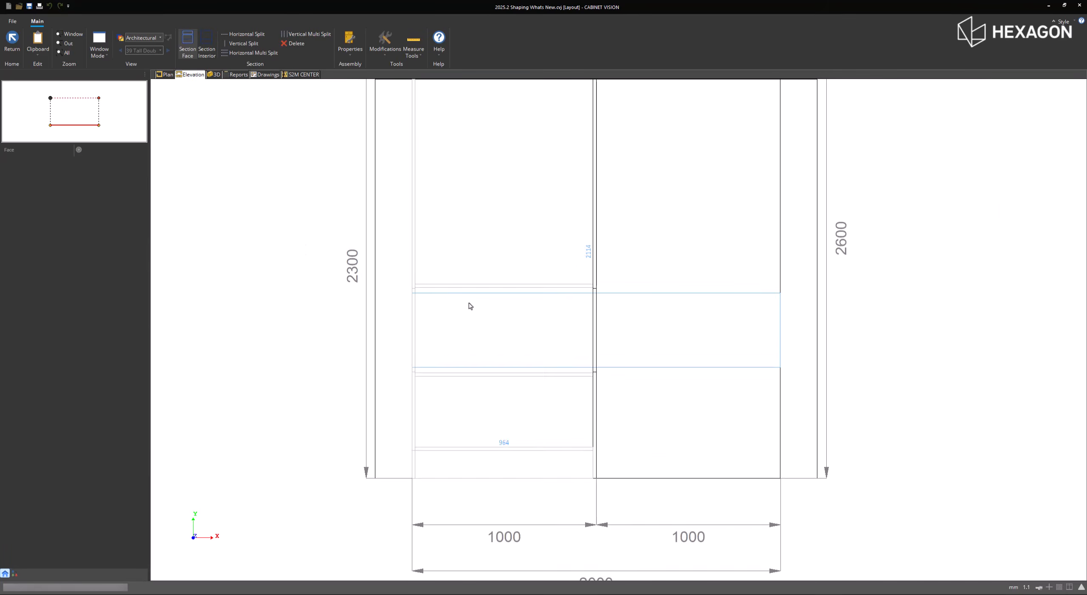
{"action": "middle_click_drag", "start_coordinate": [445, 268], "coordinate": [446, 300]}
{"action": "scroll", "coordinate": [446, 300], "scroll_direction": "up", "scroll_amount": 1}
{"action": "left_click", "coordinate": [207, 46]}
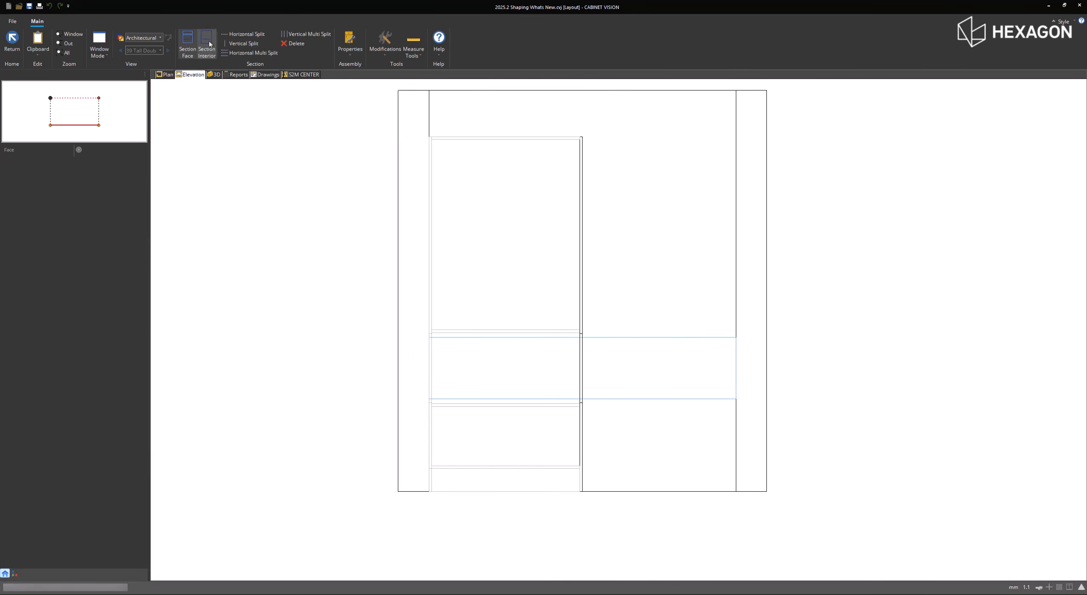
{"action": "left_click", "coordinate": [492, 271]}
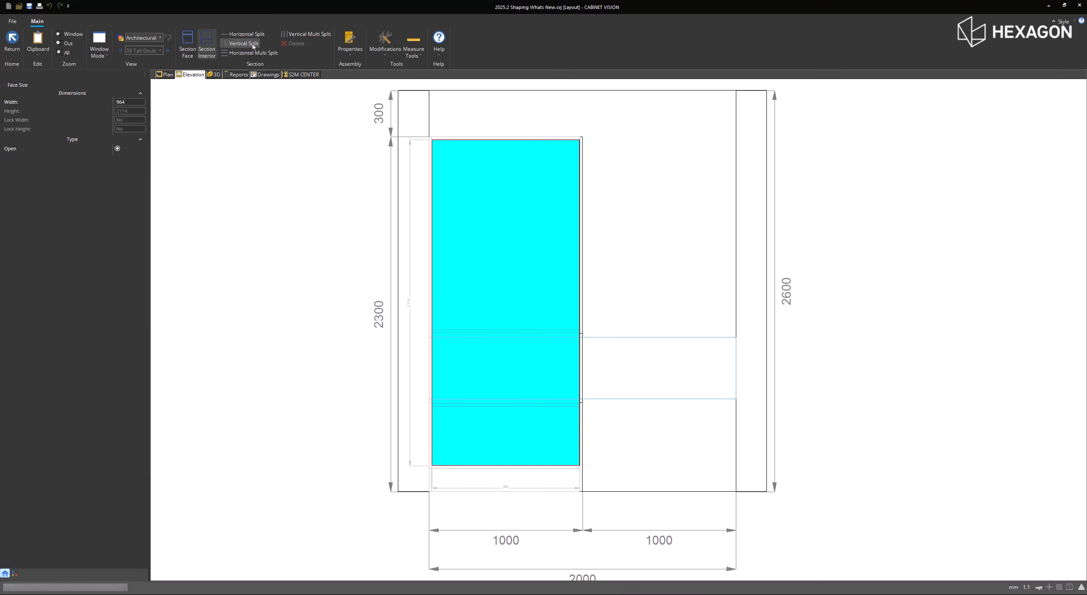
{"action": "key", "text": "v"}
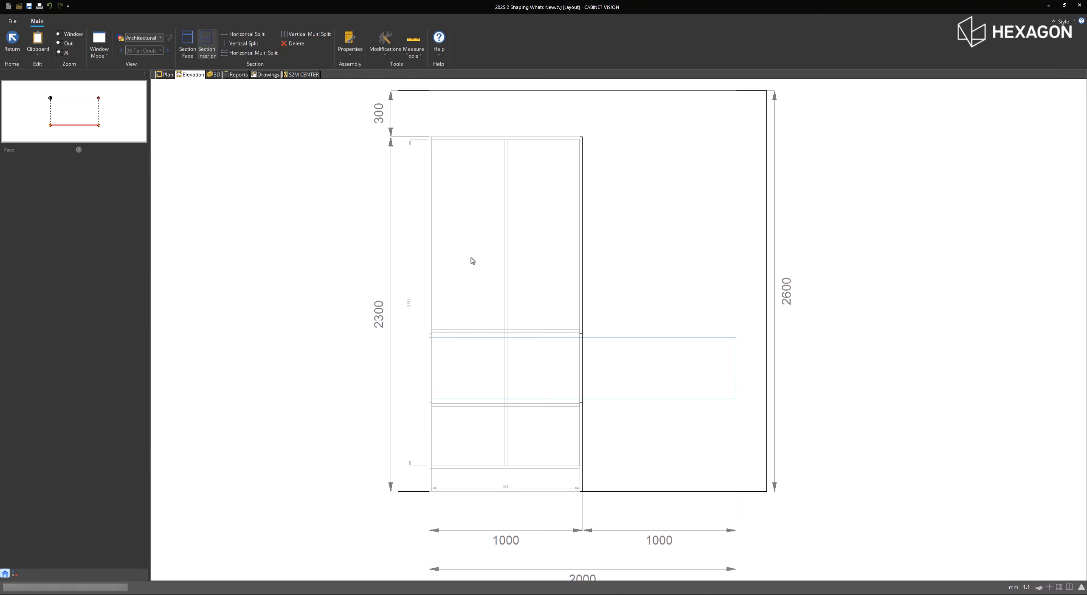
- Split both interior bays into 8 equal openings with fixed shelves, and show the room in 3D from View 8
{"action": "left_click", "coordinate": [471, 257]}
{"action": "left_click", "coordinate": [253, 53]}
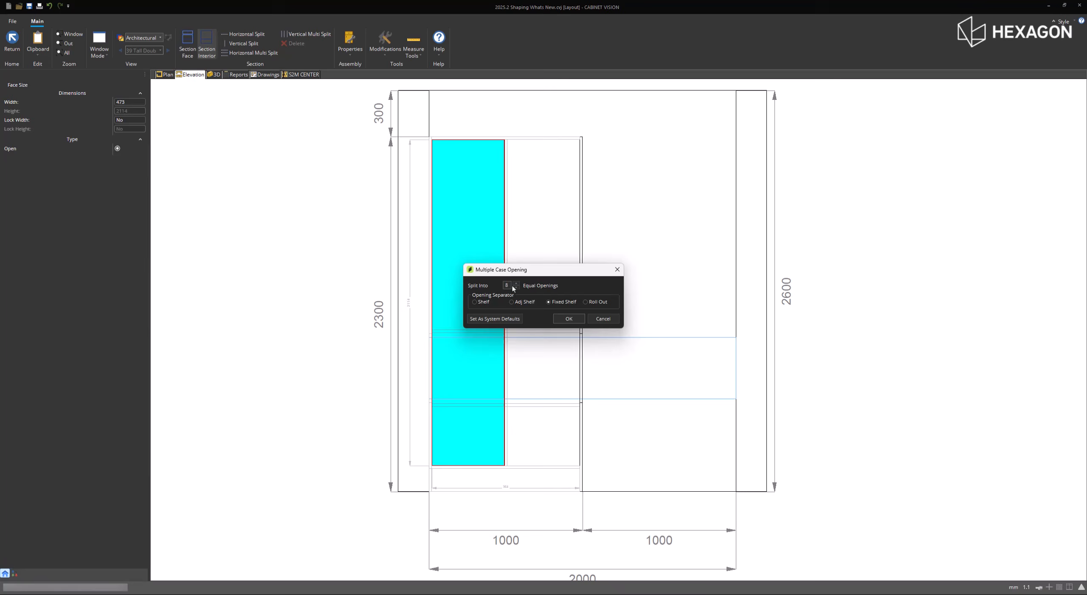
{"action": "left_click", "coordinate": [567, 319]}
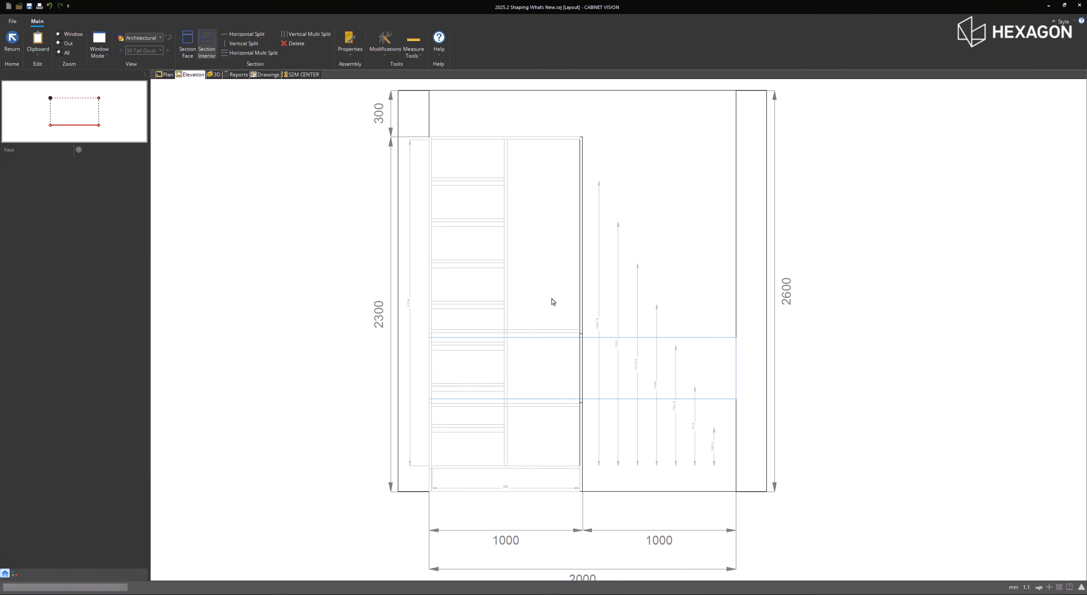
{"action": "left_click", "coordinate": [553, 301]}
{"action": "left_click", "coordinate": [253, 52]}
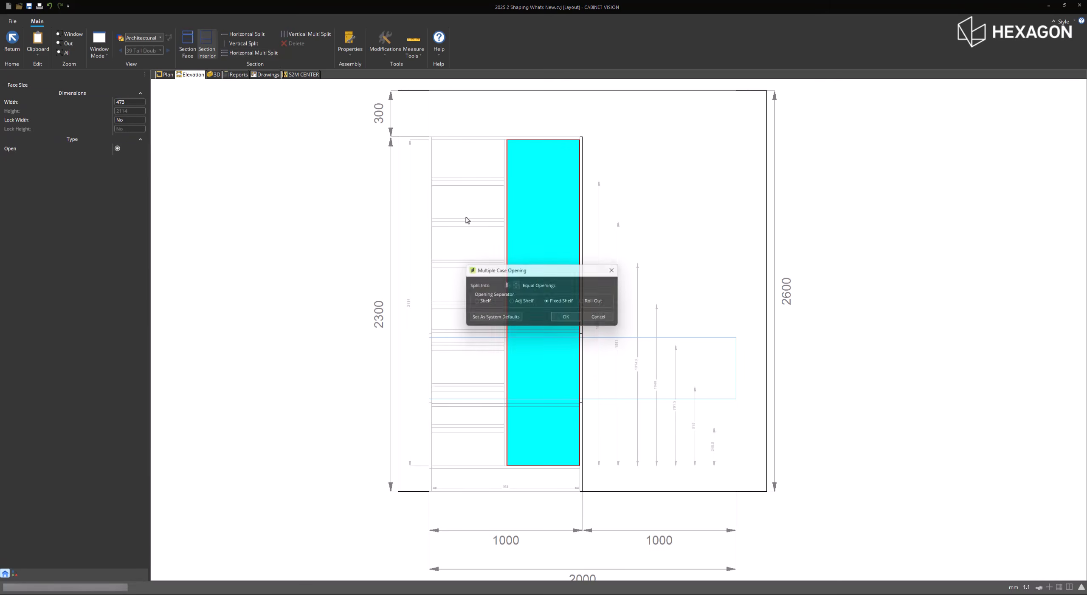
{"action": "left_click", "coordinate": [568, 318]}
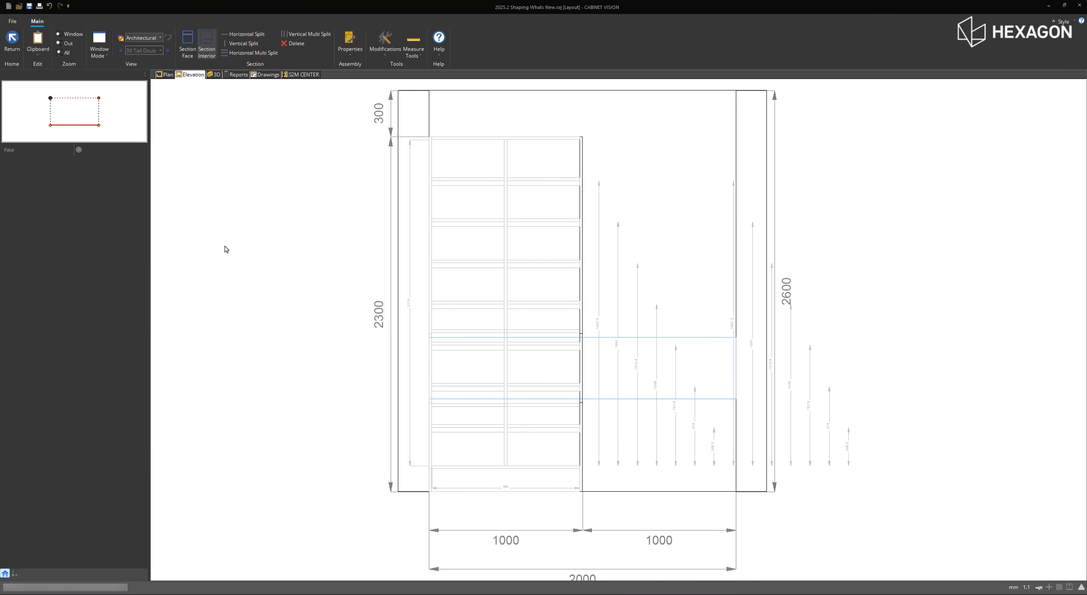
{"action": "left_click", "coordinate": [215, 75]}
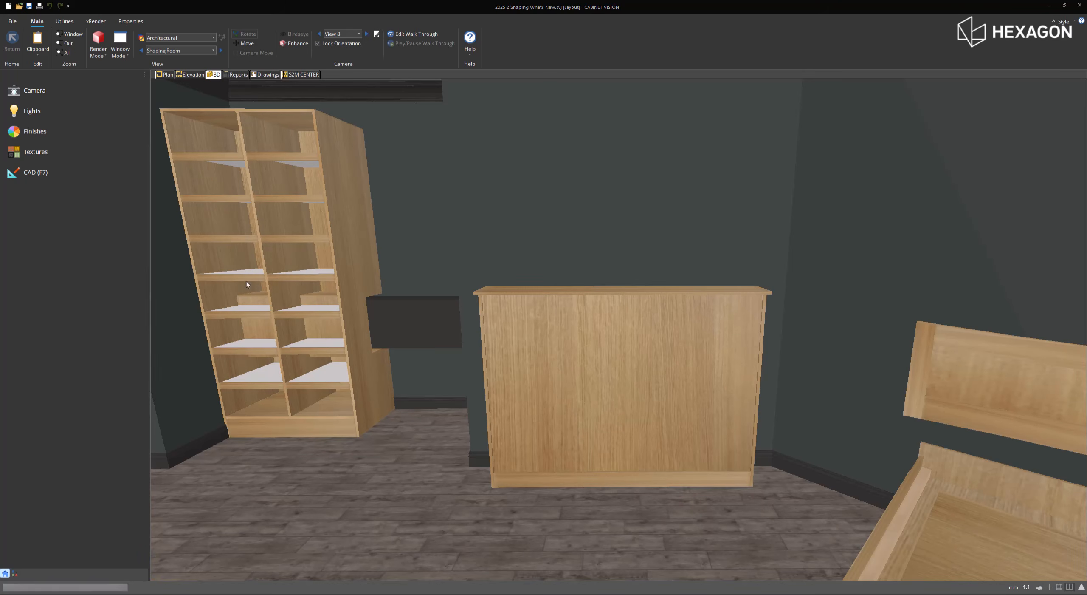
- From the room plan, open the low cabinet on the short wall beside the angled wall for assembly editing
{"action": "left_click", "coordinate": [167, 75]}
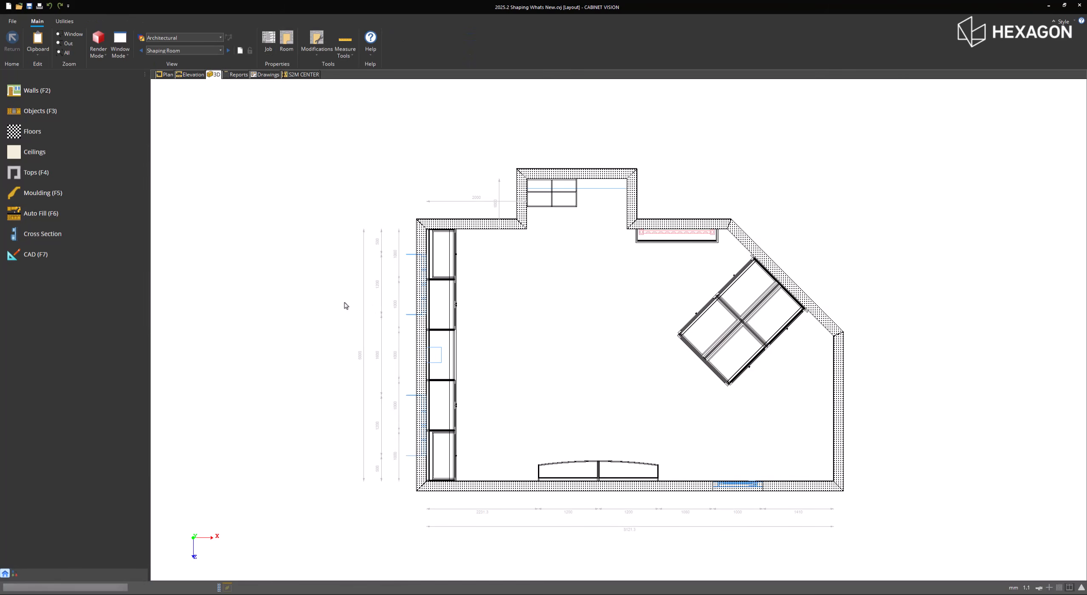
{"action": "left_click", "coordinate": [647, 240]}
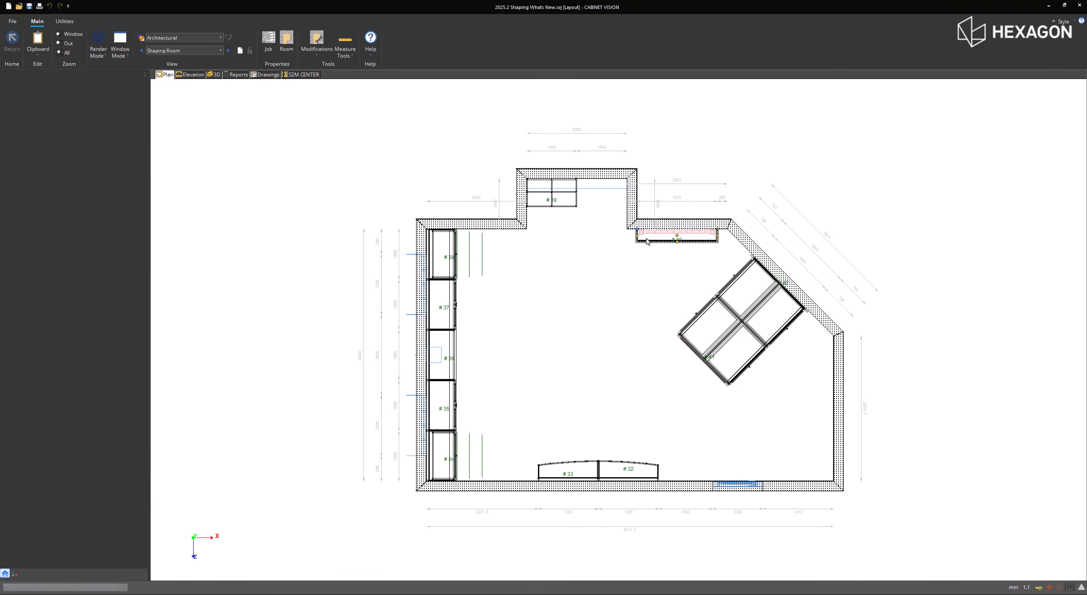
{"action": "double_click", "coordinate": [648, 240]}
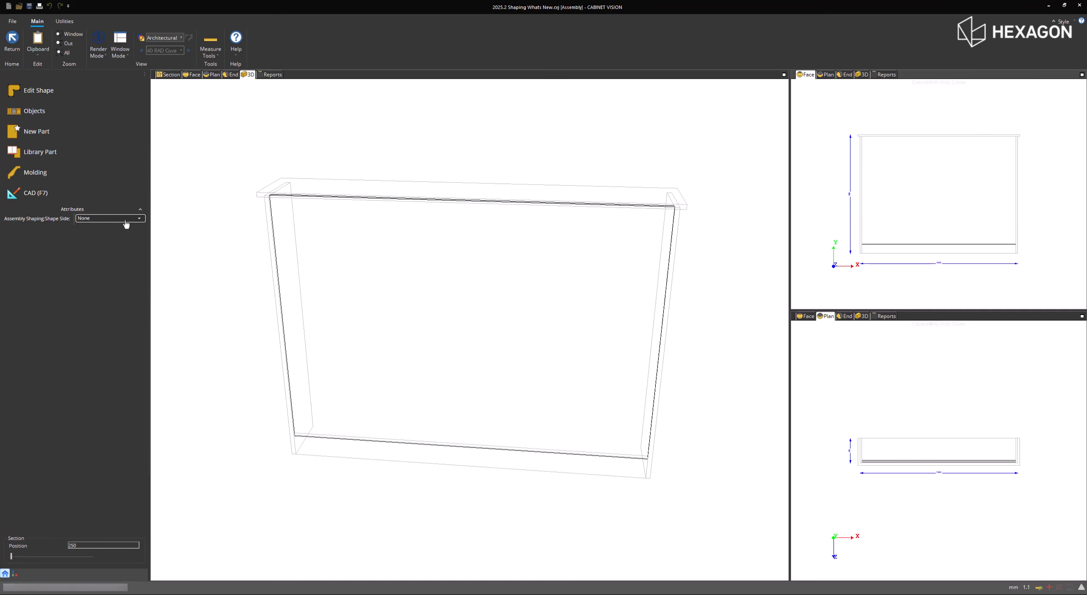
- Enable custom operations on the cabinet's front filler panel and set the operation type to Route with route type None
{"action": "left_click", "coordinate": [926, 233]}
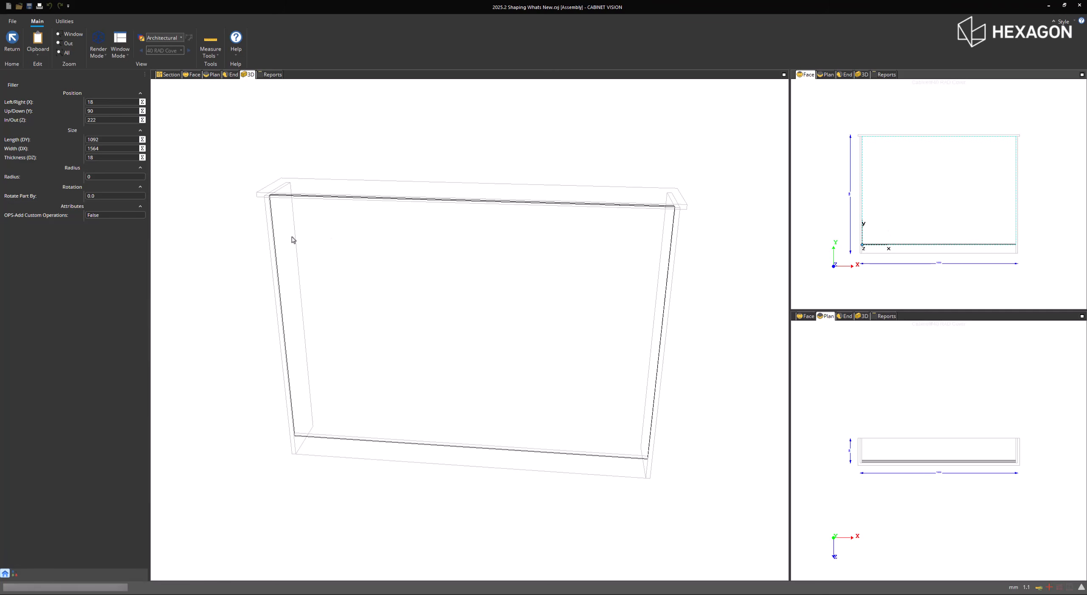
{"action": "left_click", "coordinate": [129, 215]}
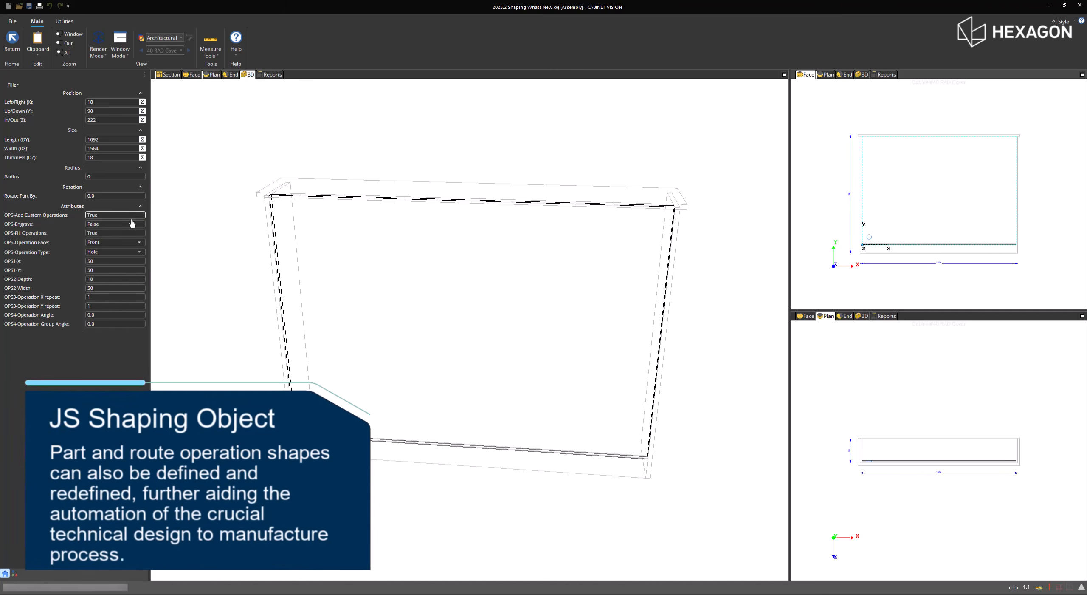
{"action": "left_click", "coordinate": [123, 252]}
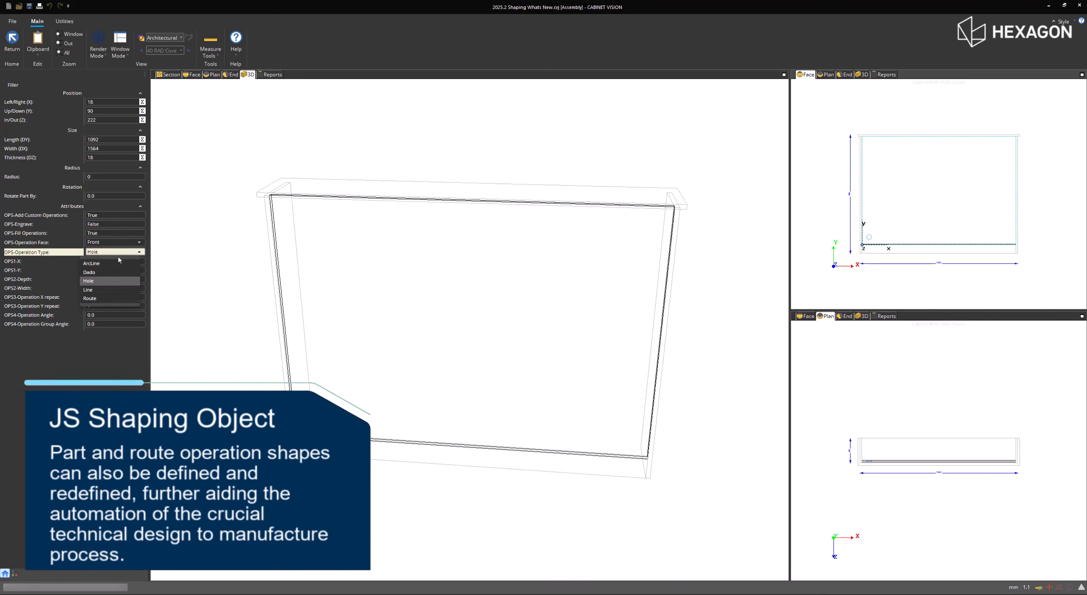
{"action": "left_click", "coordinate": [99, 298]}
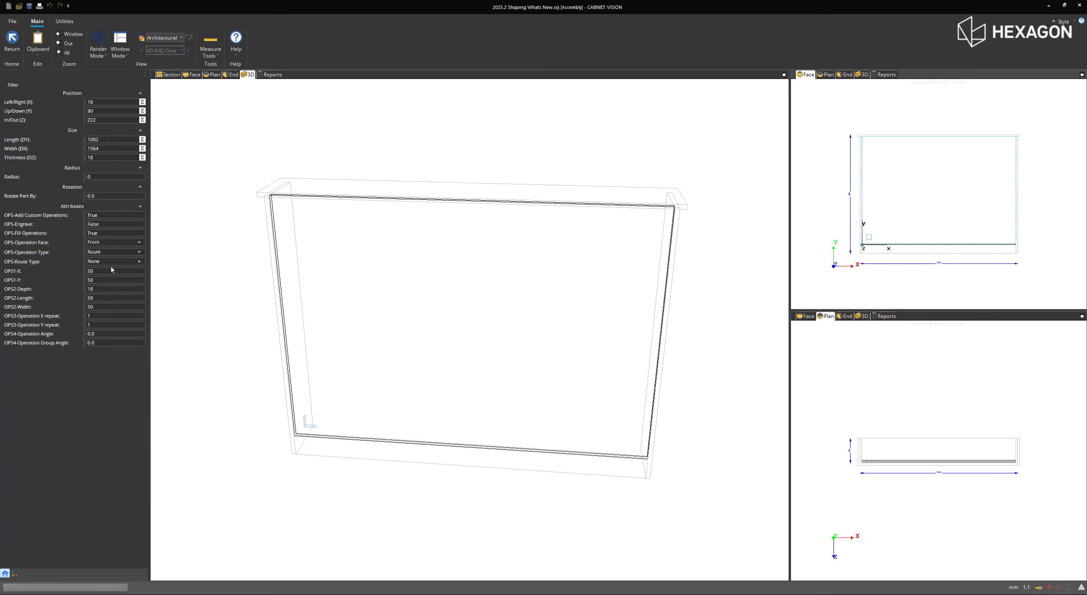
{"action": "left_click", "coordinate": [112, 262]}
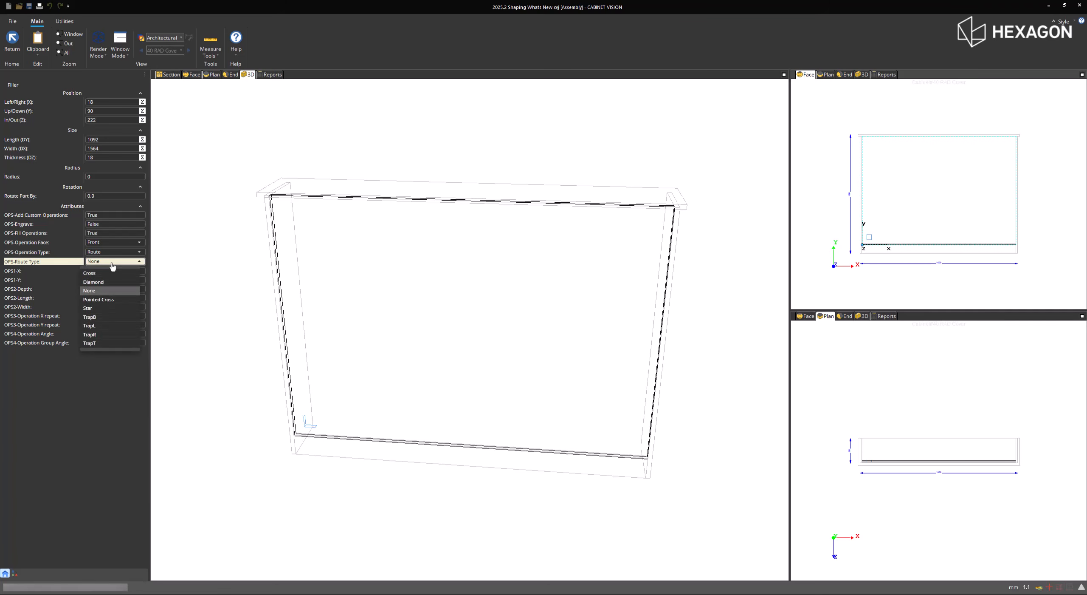
{"action": "left_click", "coordinate": [97, 396]}
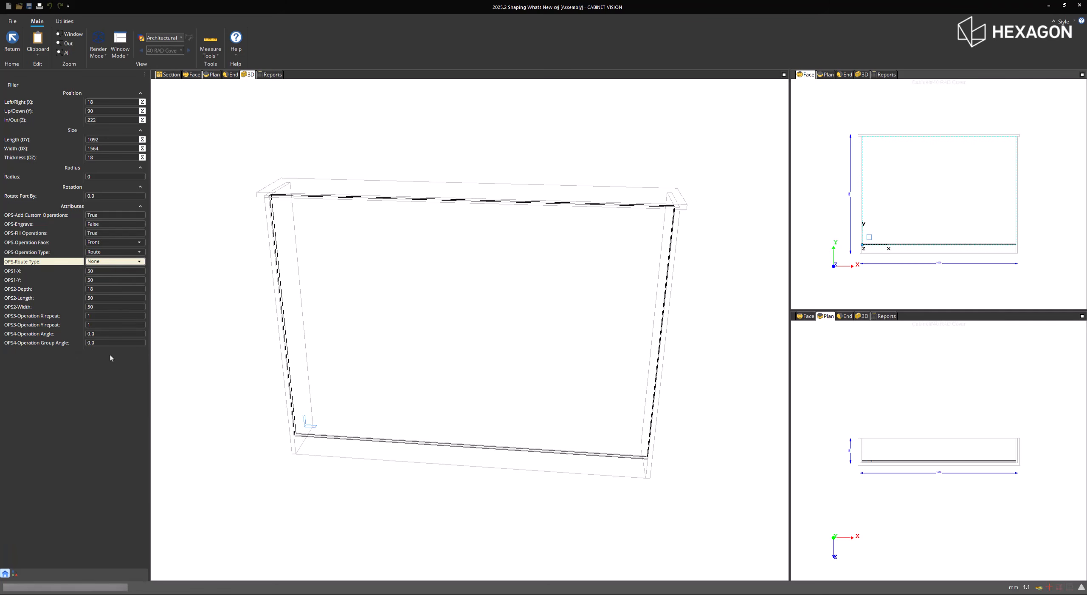
- Repeat the panel's route operation 22 times in X and 14 times in Y
{"action": "left_click", "coordinate": [99, 316]}
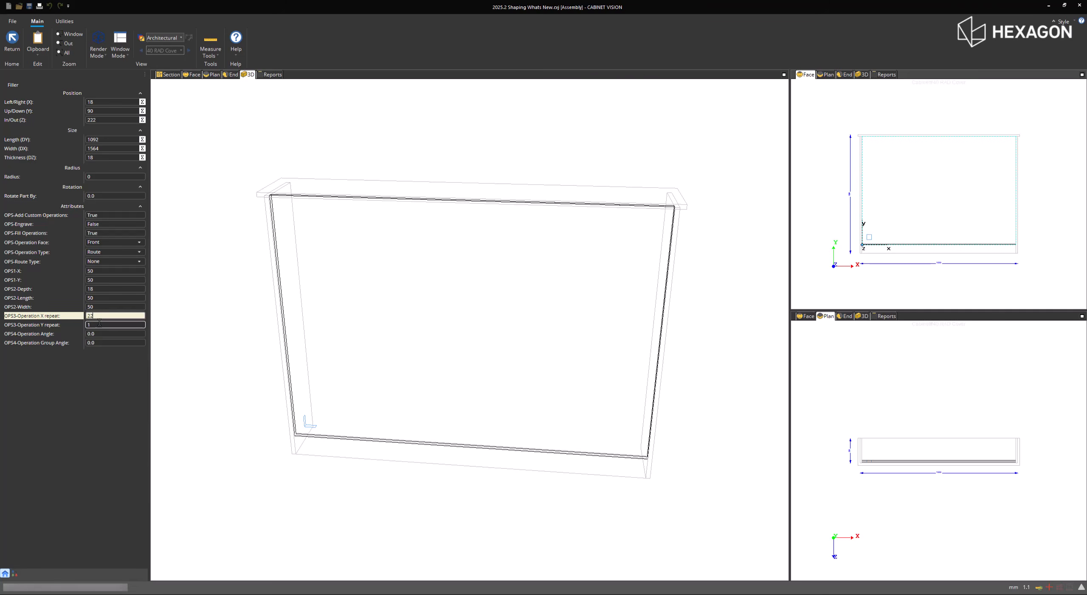
{"action": "type", "text": "22"}
{"action": "left_click", "coordinate": [99, 324]}
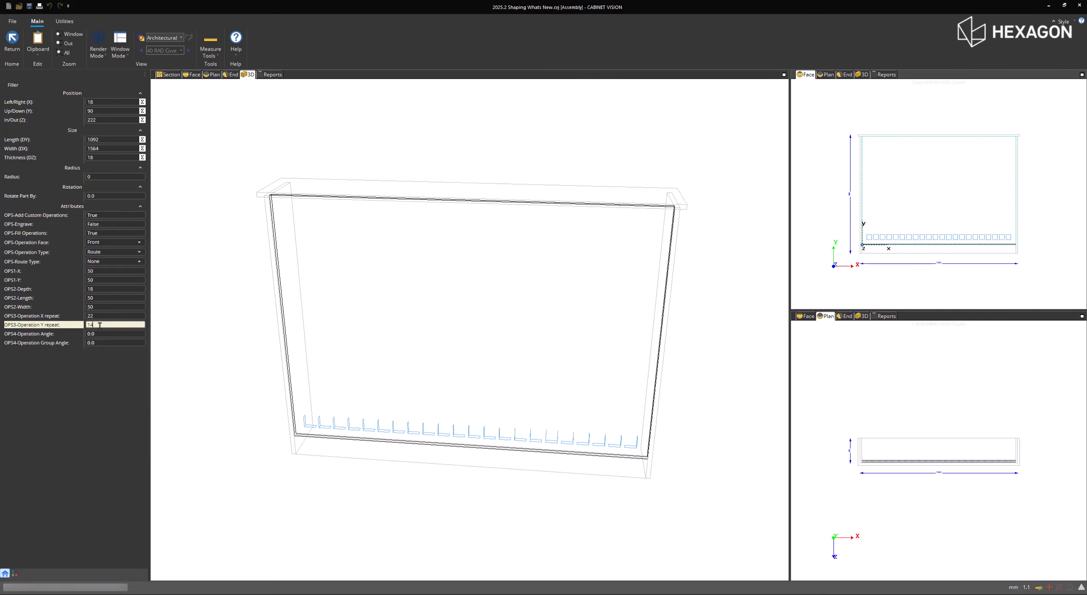
{"action": "key", "text": "Return"}
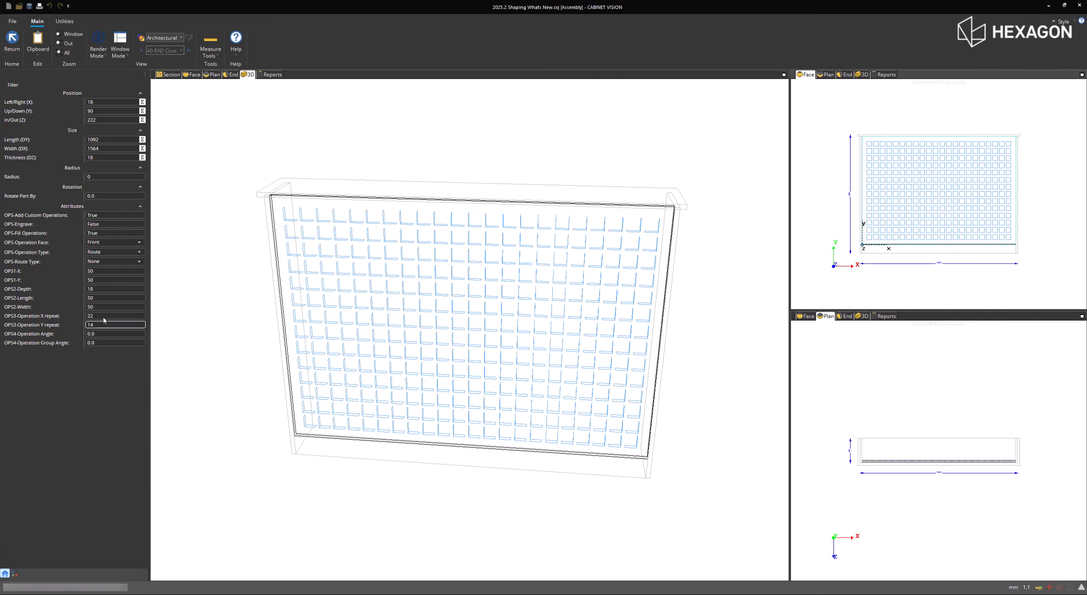
- Try the Cross and Diamond route types on the filler panel's repeated cutouts
{"action": "left_click", "coordinate": [106, 262]}
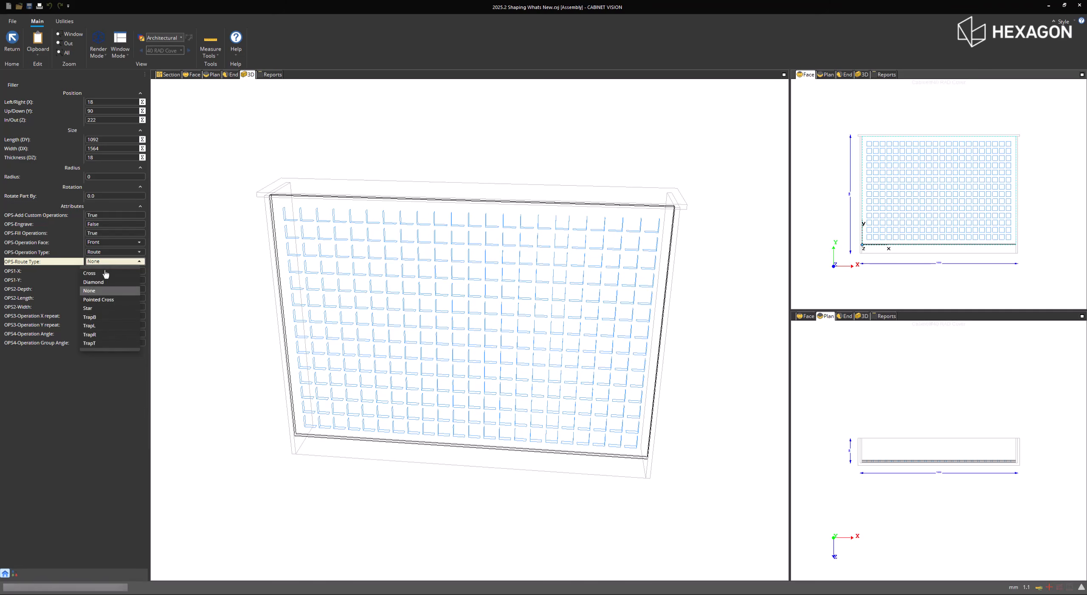
{"action": "left_click", "coordinate": [106, 273]}
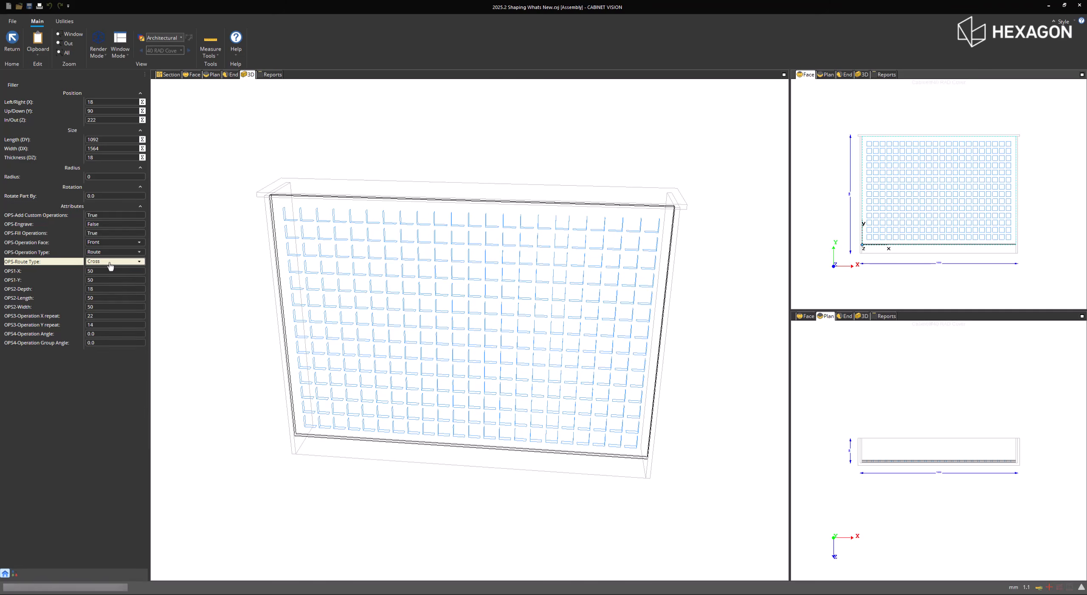
{"action": "left_click", "coordinate": [110, 262]}
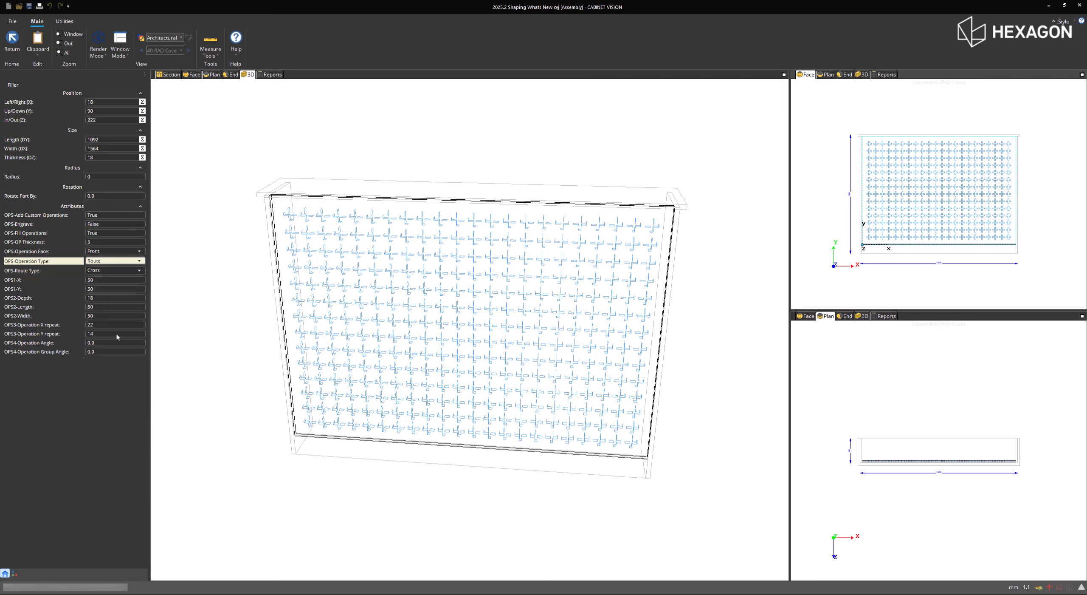
{"action": "left_click", "coordinate": [117, 271]}
{"action": "left_click", "coordinate": [112, 295]}
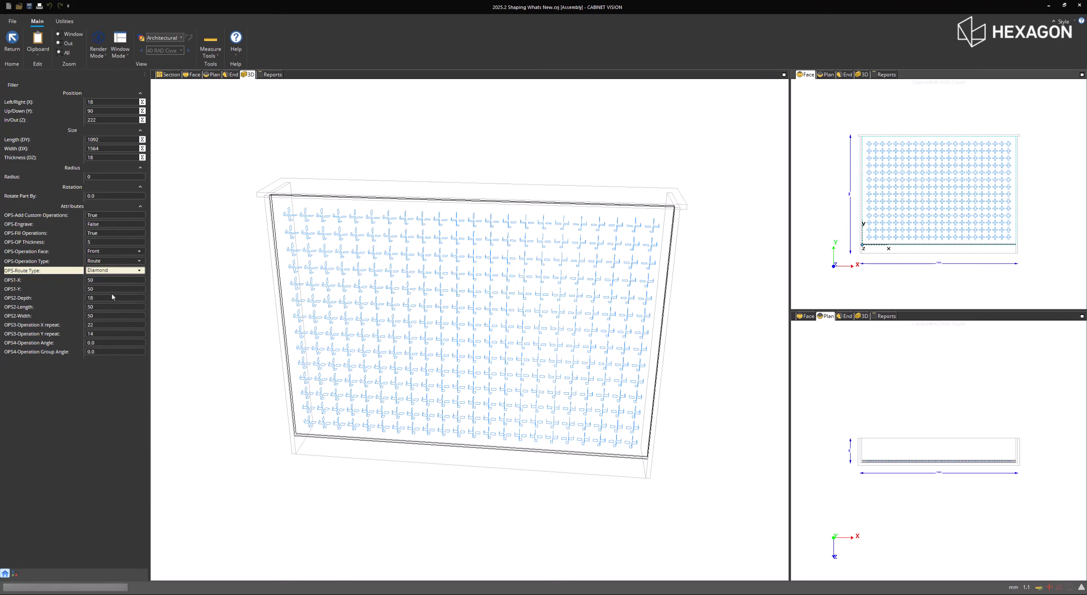
{"action": "left_click", "coordinate": [118, 271]}
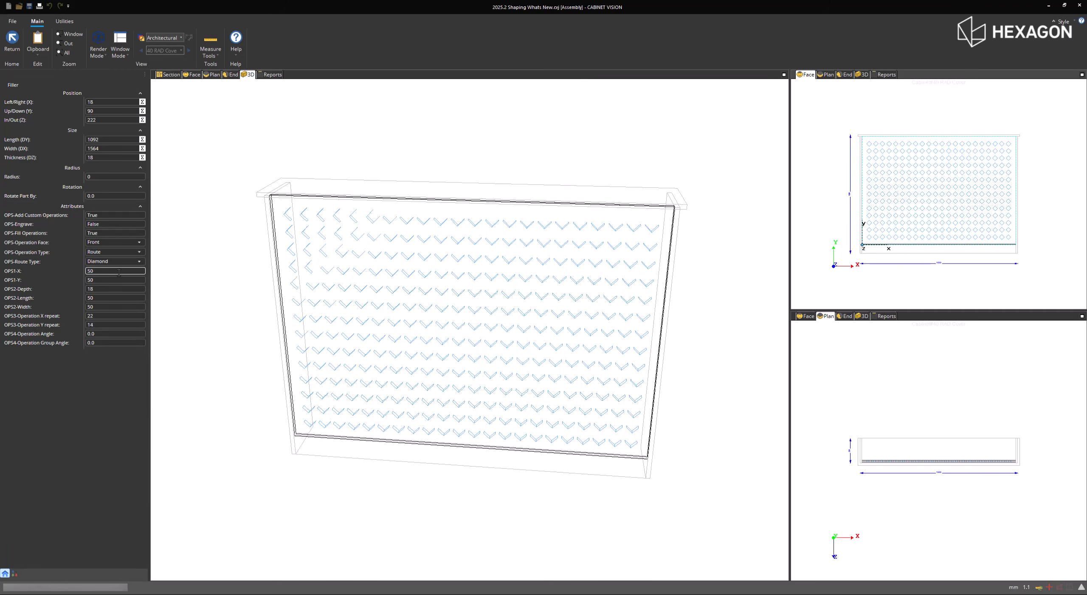
- Set the route type of the filler panel's cutouts to Star
{"action": "left_click", "coordinate": [119, 261]}
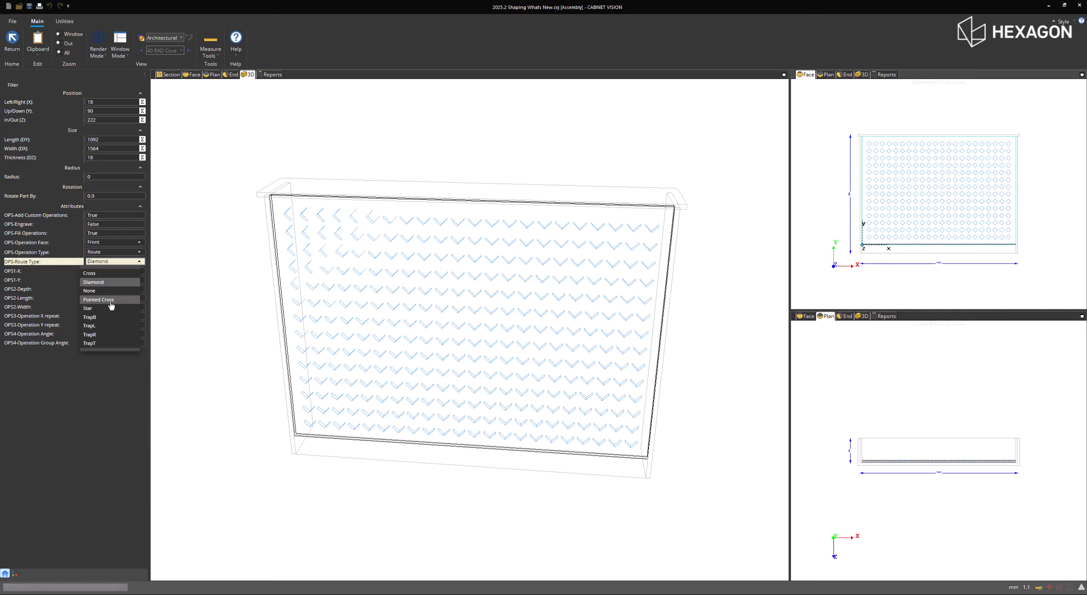
{"action": "left_click", "coordinate": [108, 309]}
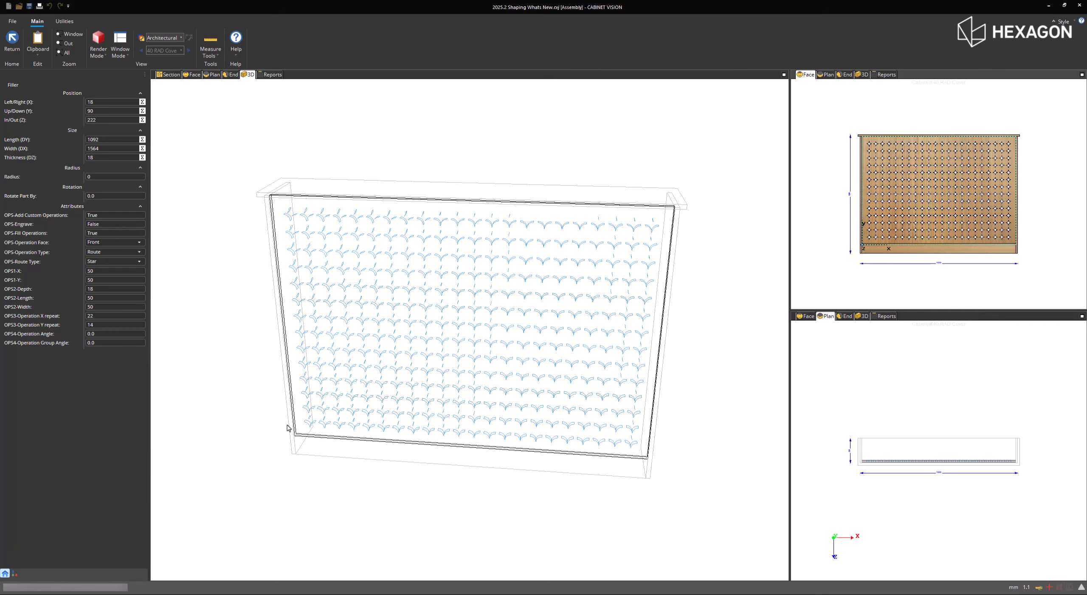
{"action": "left_click", "coordinate": [269, 472]}
- Set the front plinth's shape type to Curve
{"action": "left_click", "coordinate": [913, 253]}
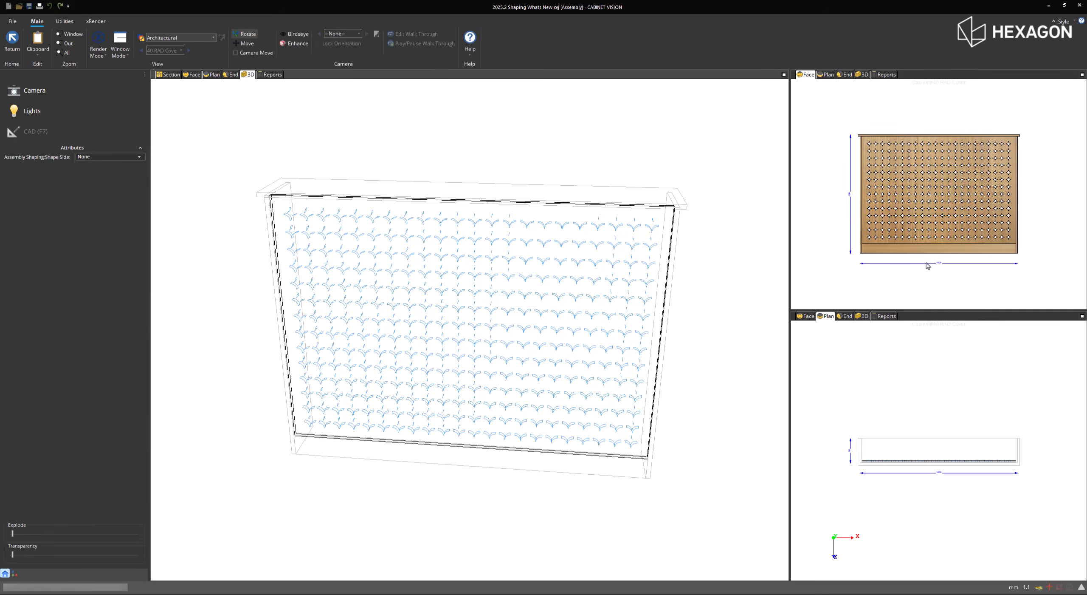
{"action": "left_click", "coordinate": [135, 215]}
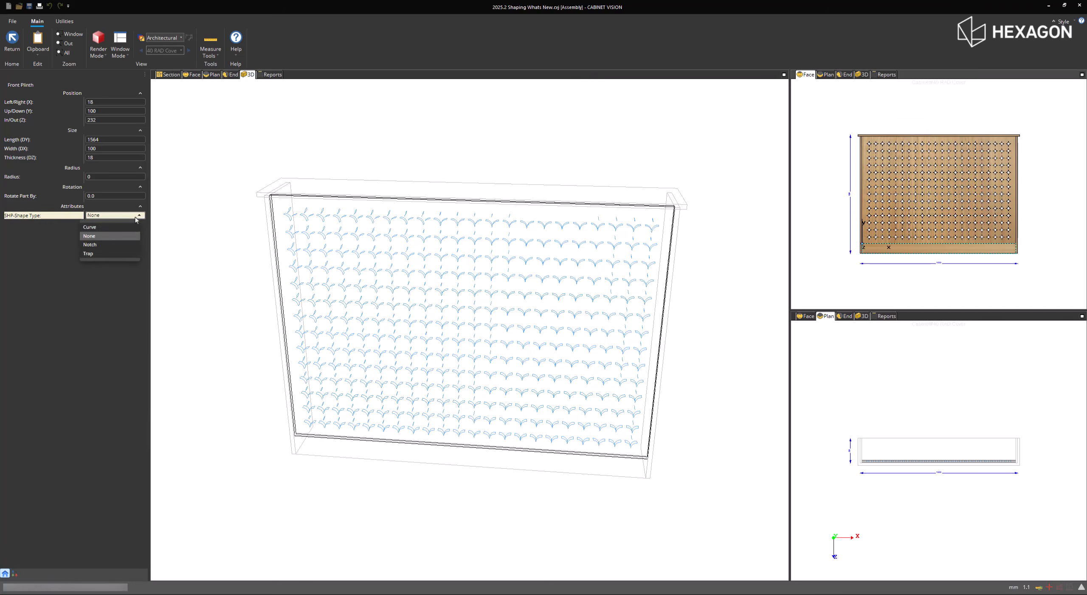
{"action": "left_click", "coordinate": [123, 227]}
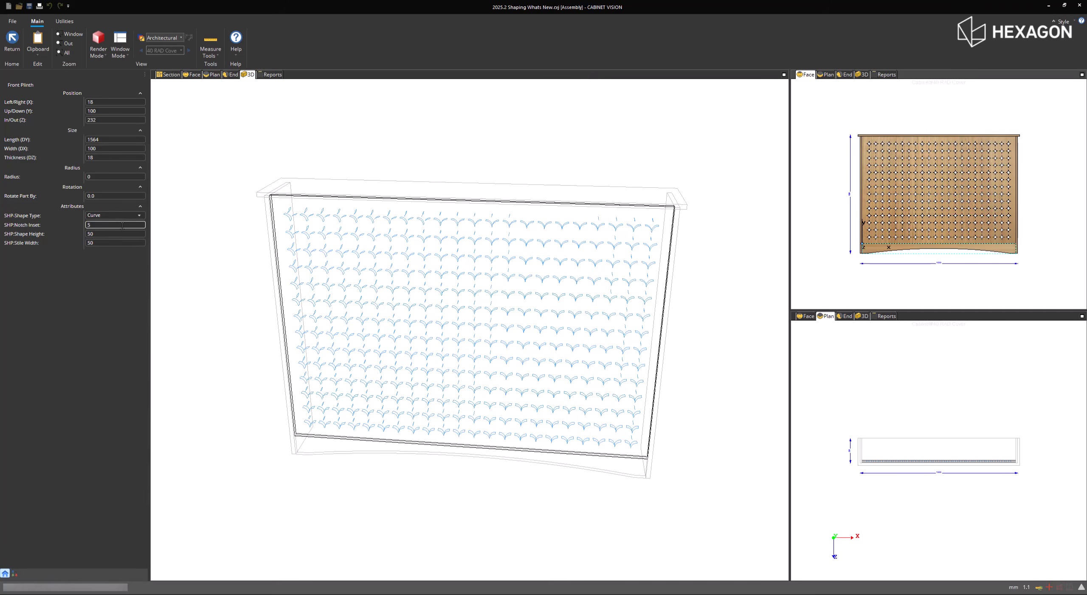
- Try the Notch and Trap shape types on the front plinth and return it to Curve
{"action": "left_click", "coordinate": [121, 215]}
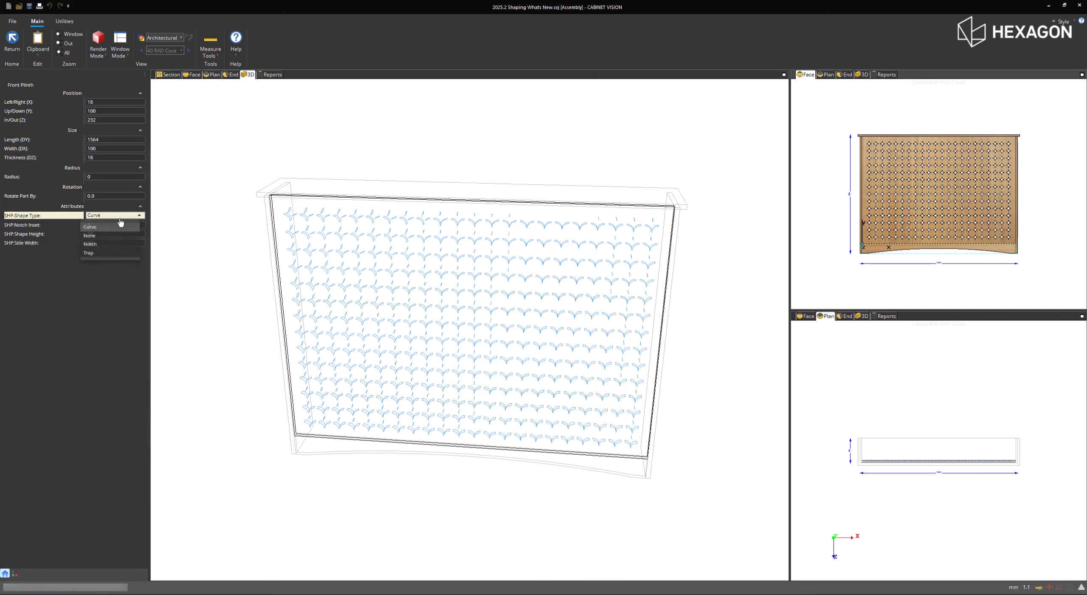
{"action": "left_click", "coordinate": [114, 241]}
{"action": "left_click", "coordinate": [114, 235]}
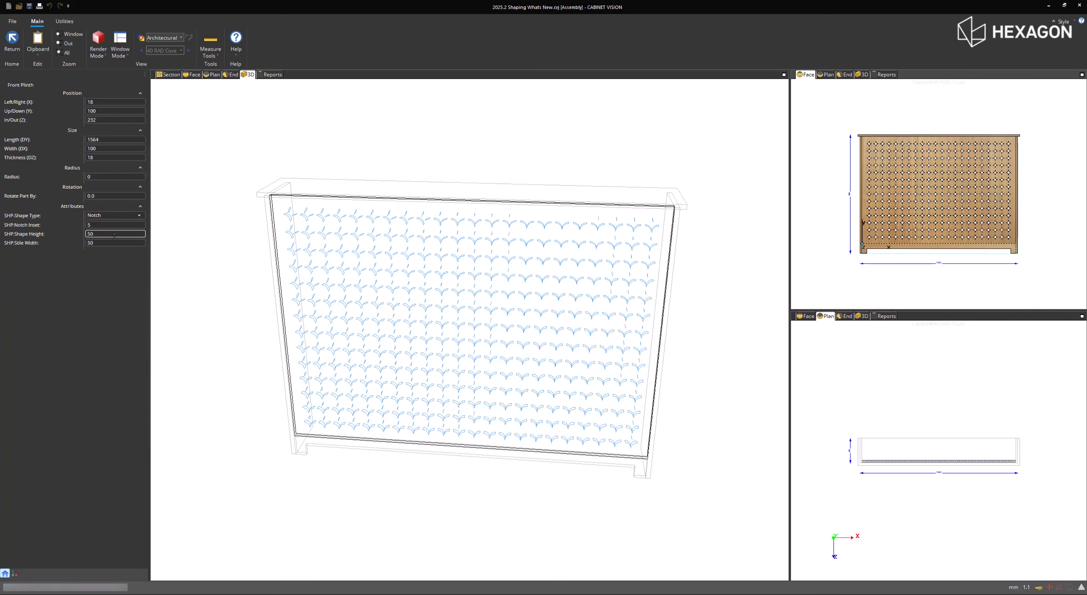
{"action": "left_click", "coordinate": [113, 215]}
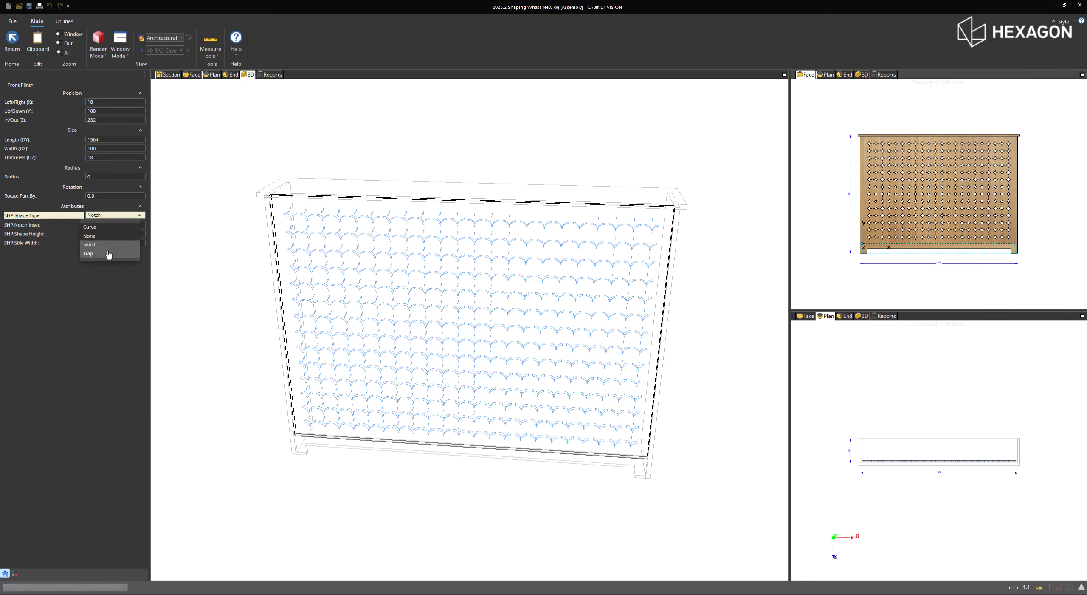
{"action": "left_click", "coordinate": [127, 255]}
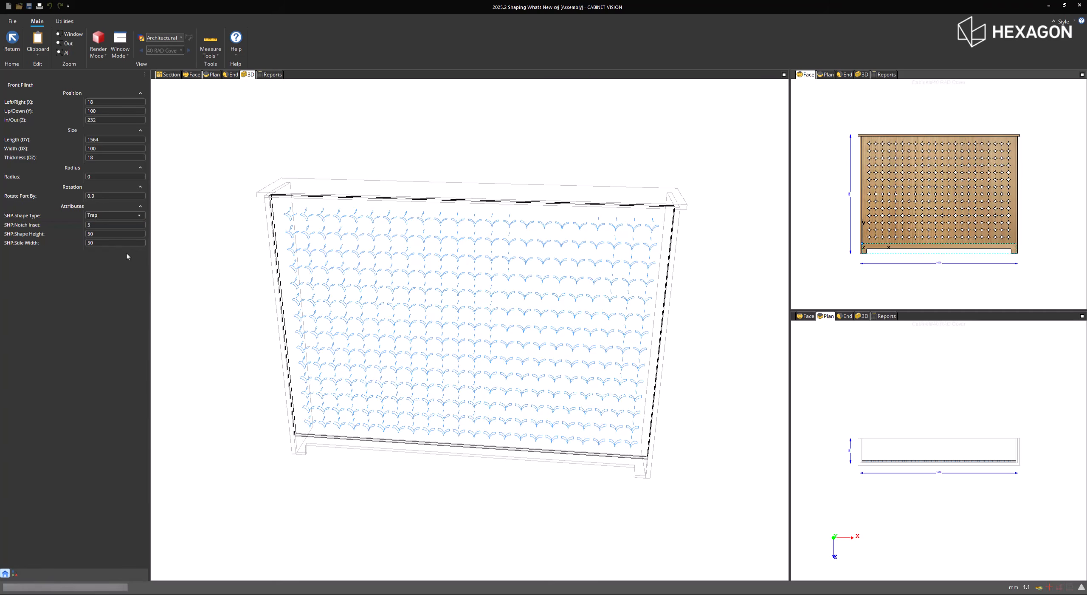
{"action": "left_click", "coordinate": [115, 215]}
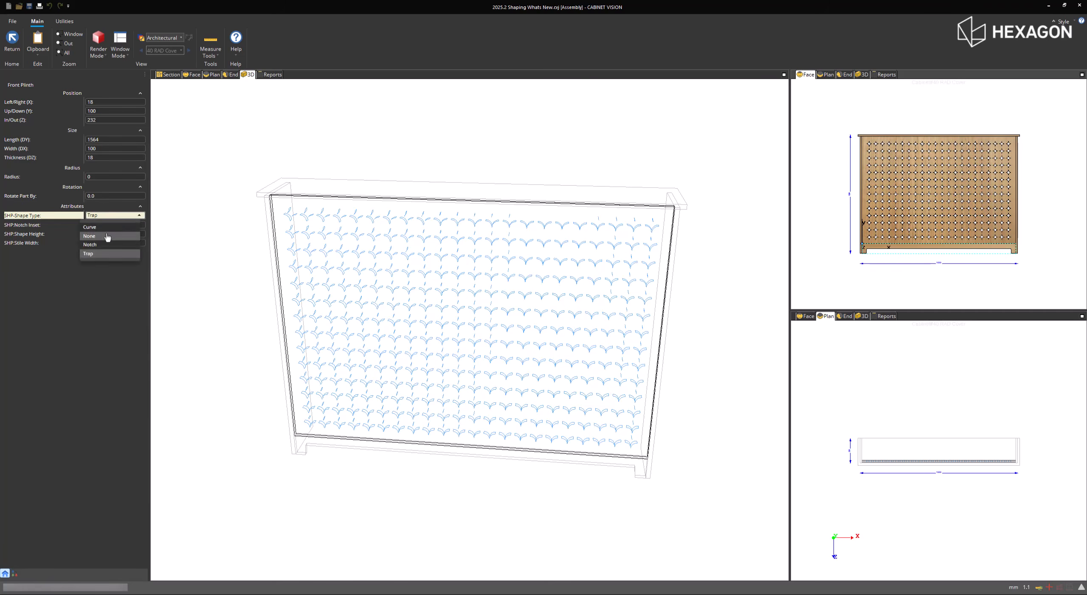
{"action": "left_click", "coordinate": [110, 227]}
{"action": "left_click", "coordinate": [112, 243]}
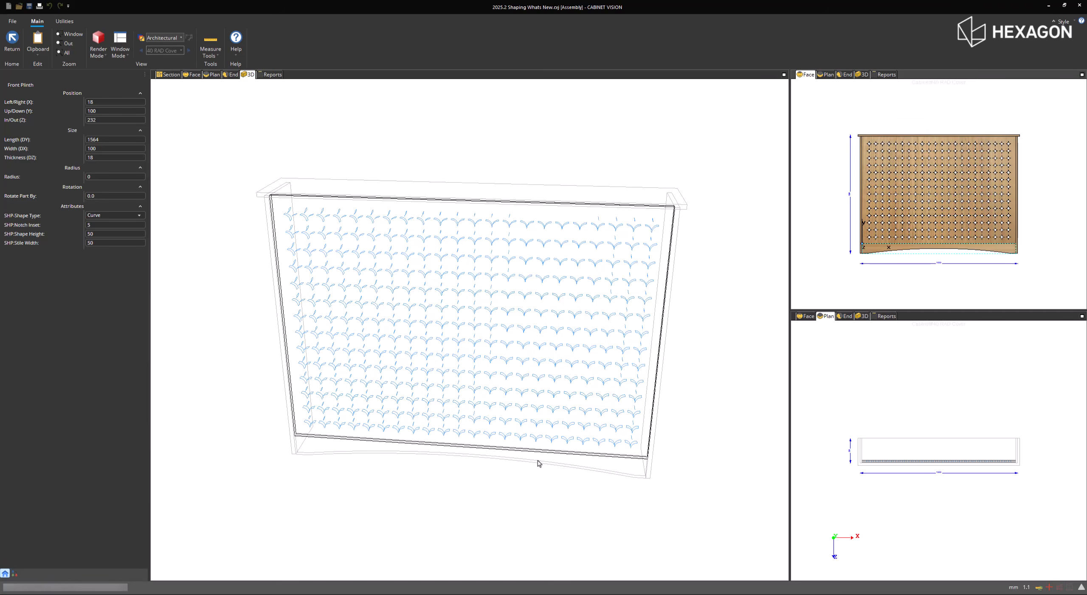
- Give the cabinet's top part a corner radius of 25, then increase it to 30
{"action": "left_click", "coordinate": [893, 456]}
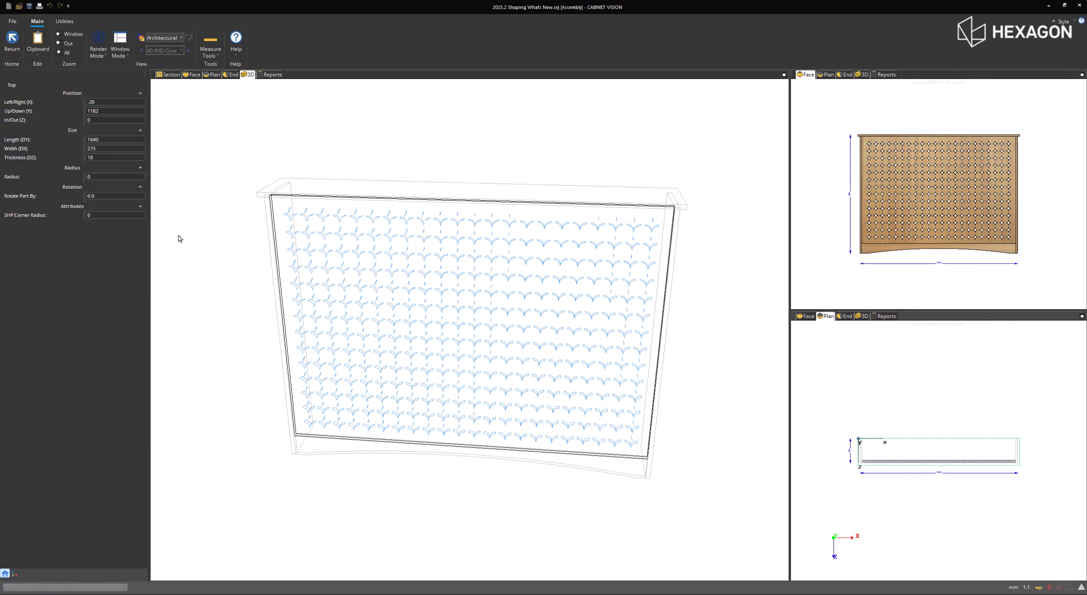
{"action": "left_click", "coordinate": [142, 215]}
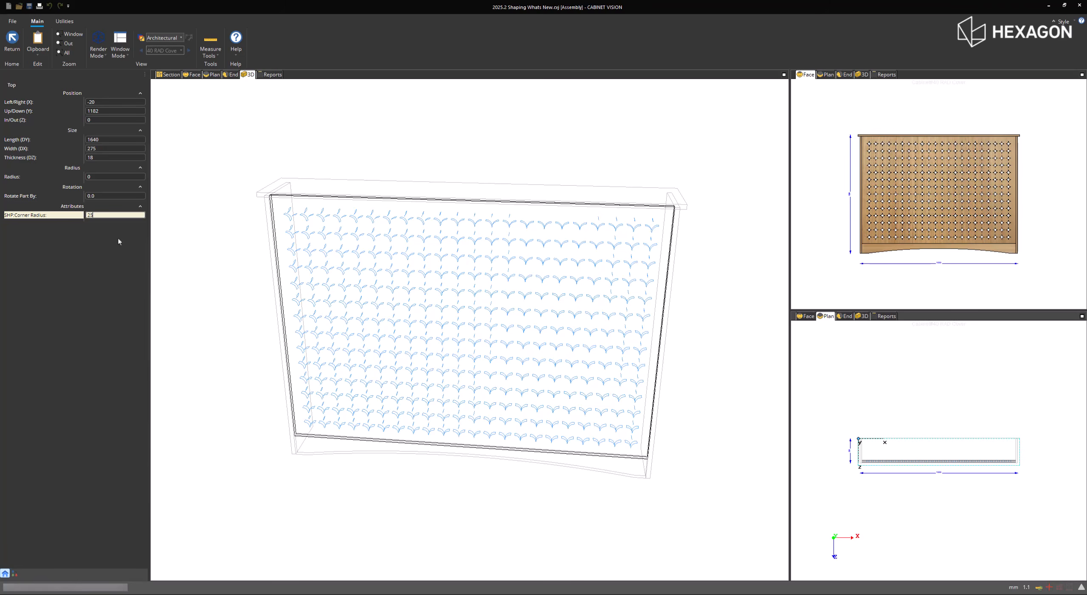
{"action": "key", "text": "Return"}
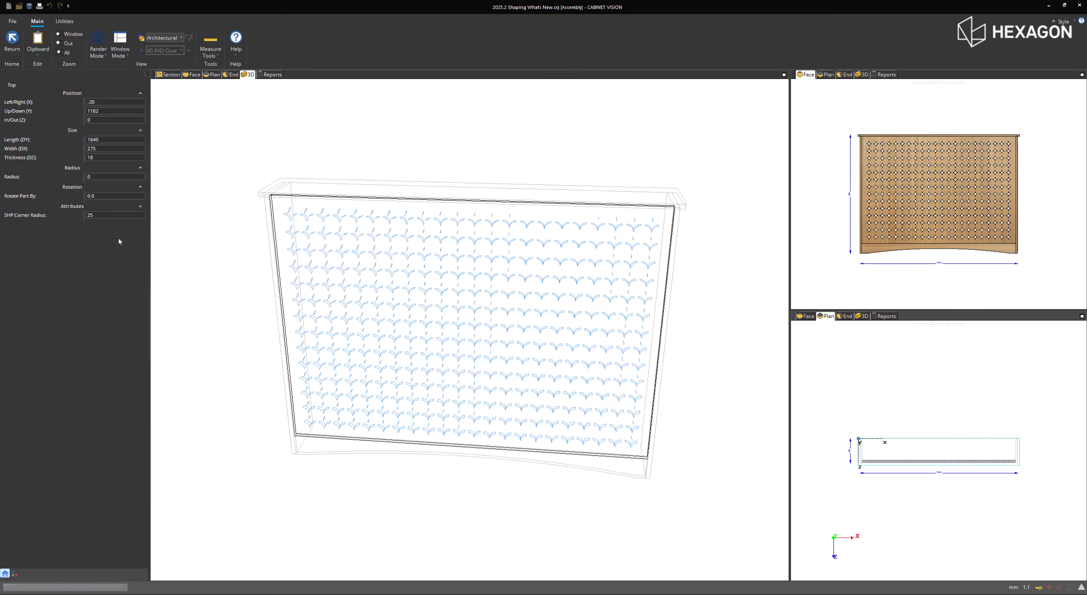
{"action": "scroll", "coordinate": [266, 189], "scroll_direction": "up", "scroll_amount": 5}
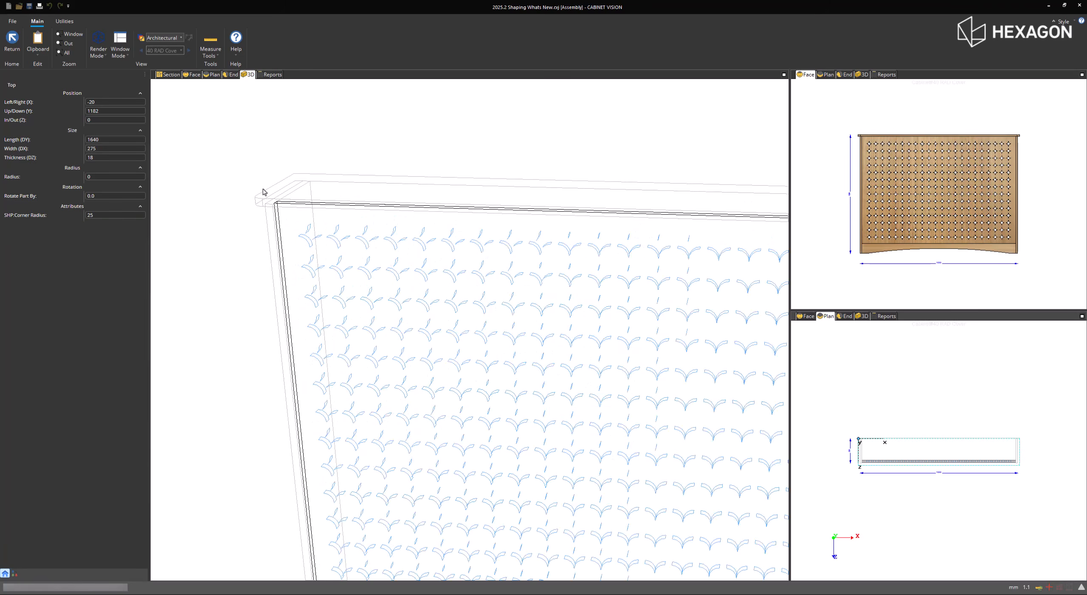
{"action": "left_click", "coordinate": [98, 215]}
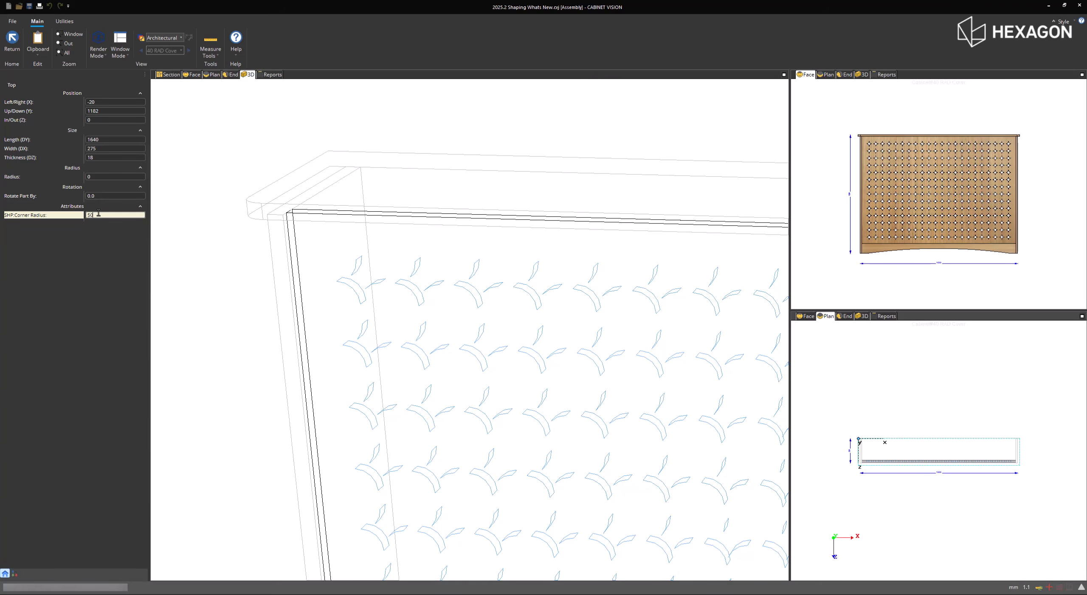
{"action": "key", "text": "Return"}
{"action": "left_click", "coordinate": [99, 214]}
{"action": "type", "text": "30"}
{"action": "key", "text": "Return"}
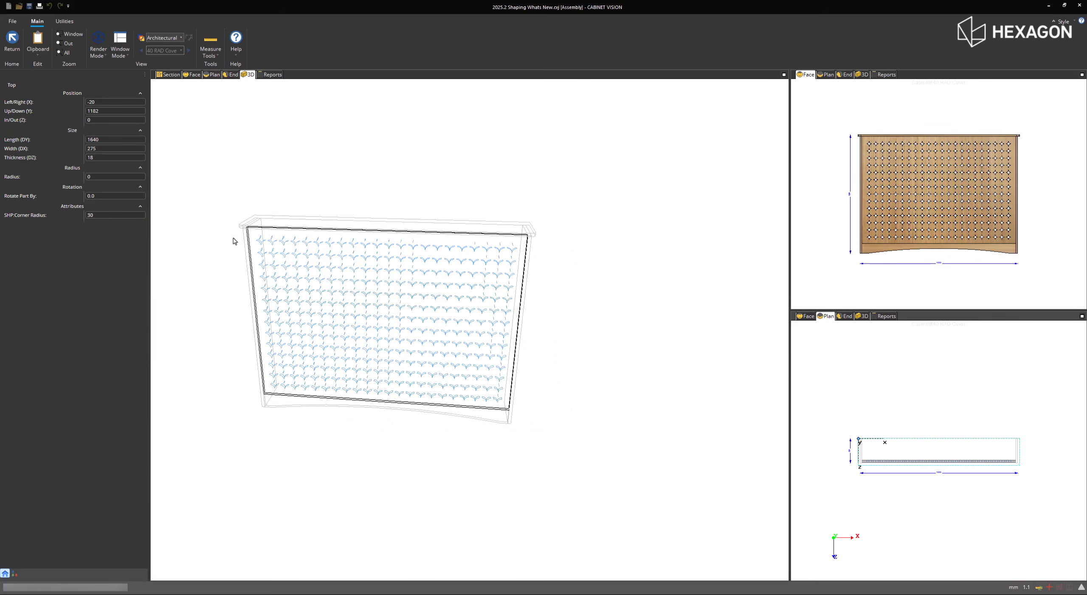
{"action": "left_click", "coordinate": [224, 257]}
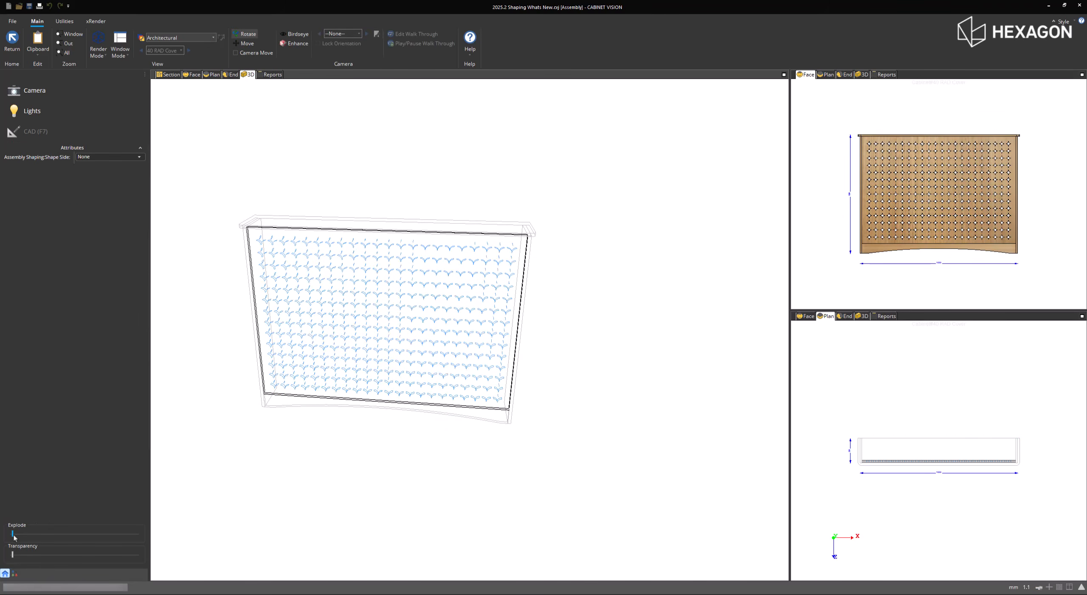
- Explode the radiator cover's 3D view slightly and set the route type of the filler panel's cutouts to Diamond
{"action": "left_click_drag", "start_coordinate": [12, 534], "coordinate": [31, 534]}
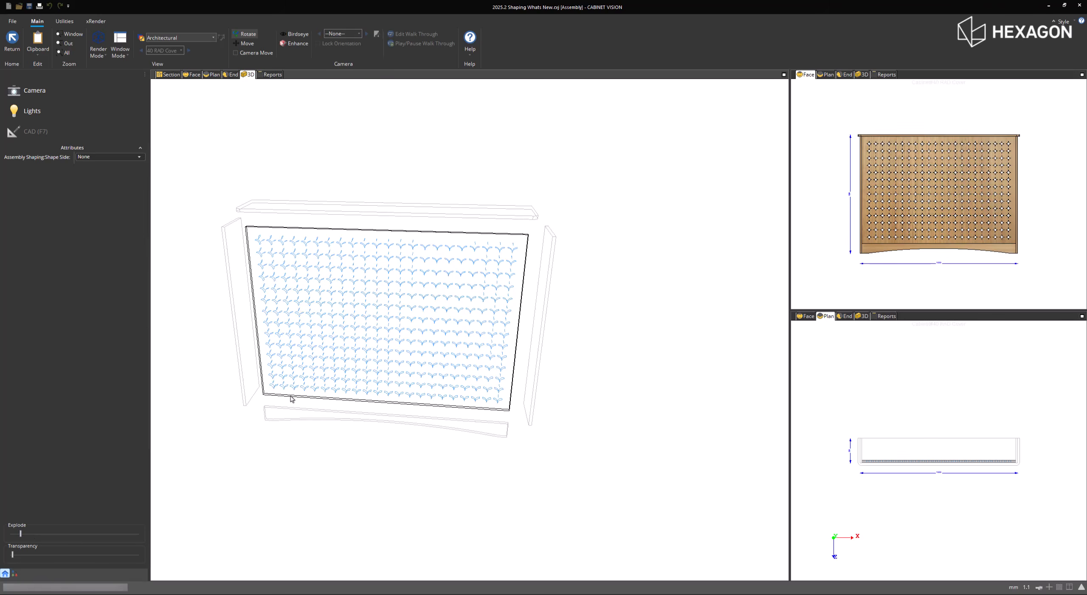
{"action": "mouse_move", "coordinate": [290, 395]}
{"action": "left_mouse_down"}
{"action": "mouse_move", "coordinate": [456, 384]}
{"action": "mouse_move", "coordinate": [282, 390]}
{"action": "left_mouse_up"}
{"action": "left_click", "coordinate": [282, 390]}
{"action": "left_click", "coordinate": [127, 261]}
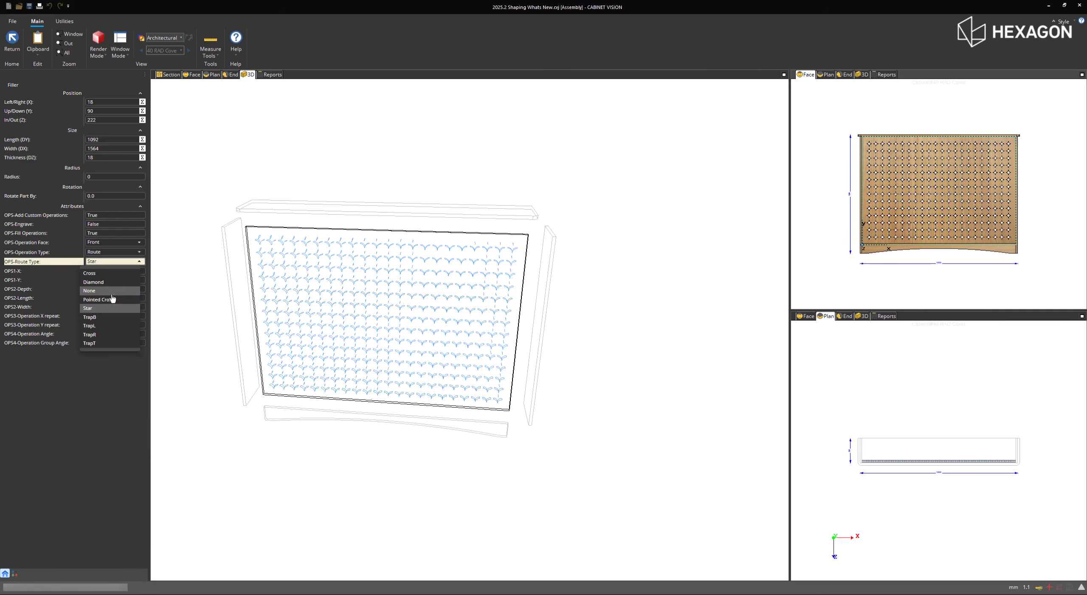
{"action": "left_click", "coordinate": [112, 282]}
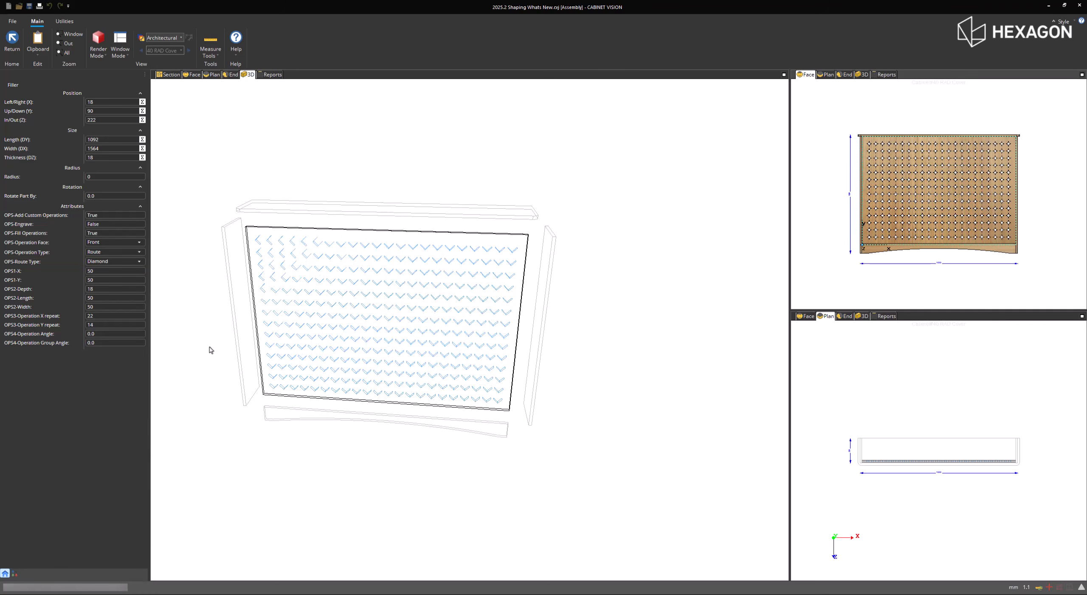
{"action": "left_click", "coordinate": [214, 358]}
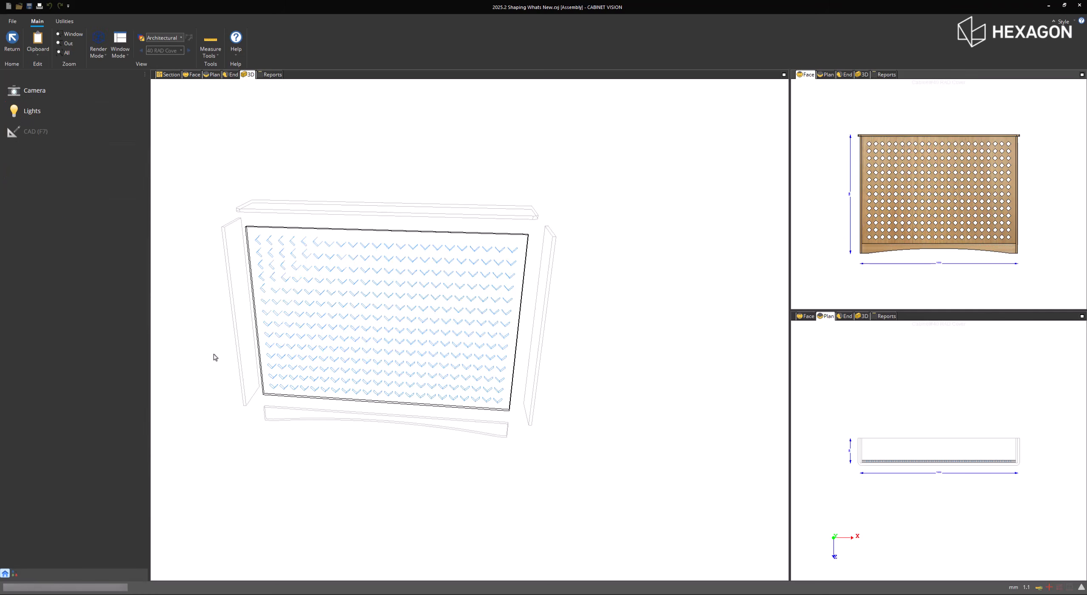
- Return from the radiator cover assembly to the room layout and show the whole Shaping Room in 3D
{"action": "left_click", "coordinate": [12, 43]}
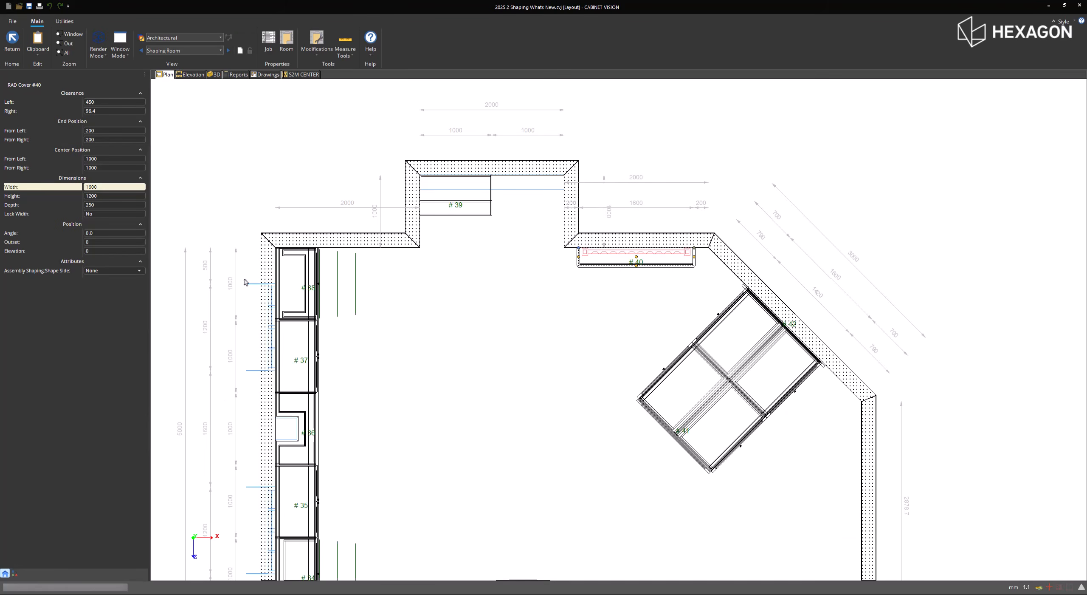
{"action": "left_click", "coordinate": [214, 74]}
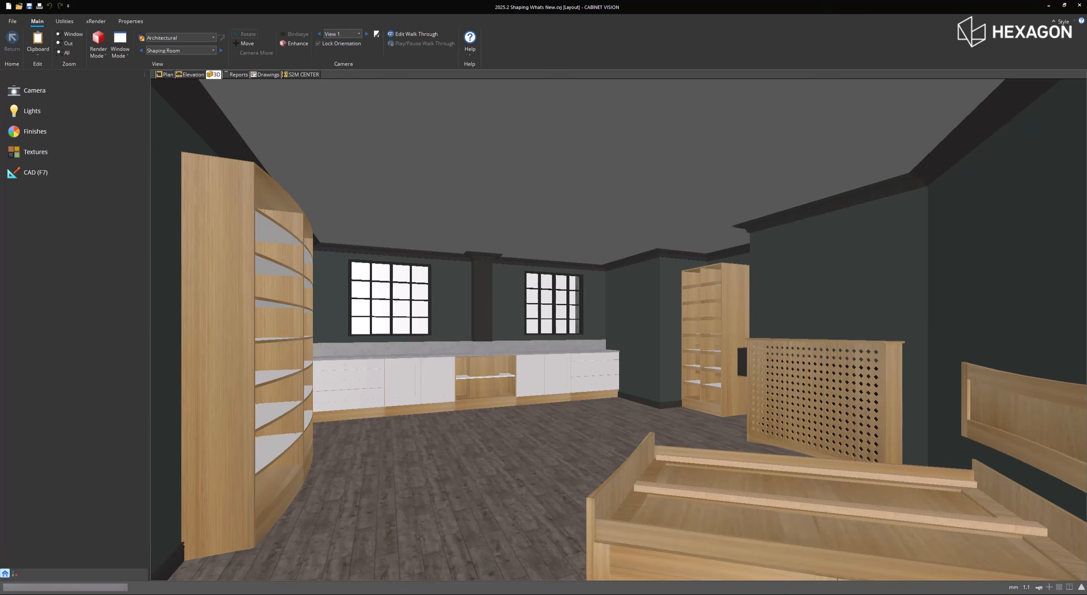